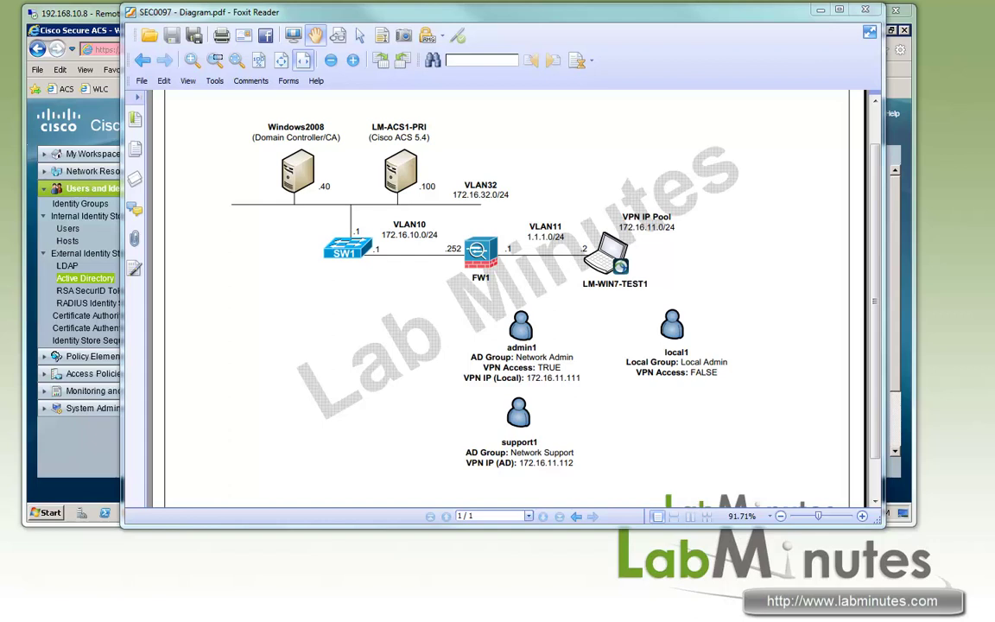
Open the ACS Active Directory identity store and view its Directory Groups, then its empty Directory Attributes.
click(96, 15)
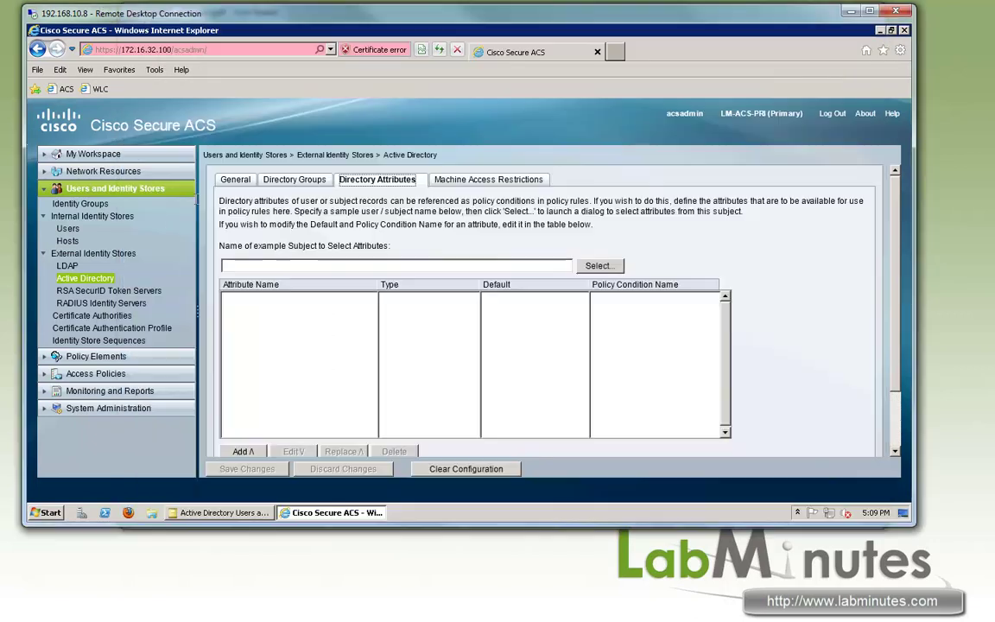
click(71, 279)
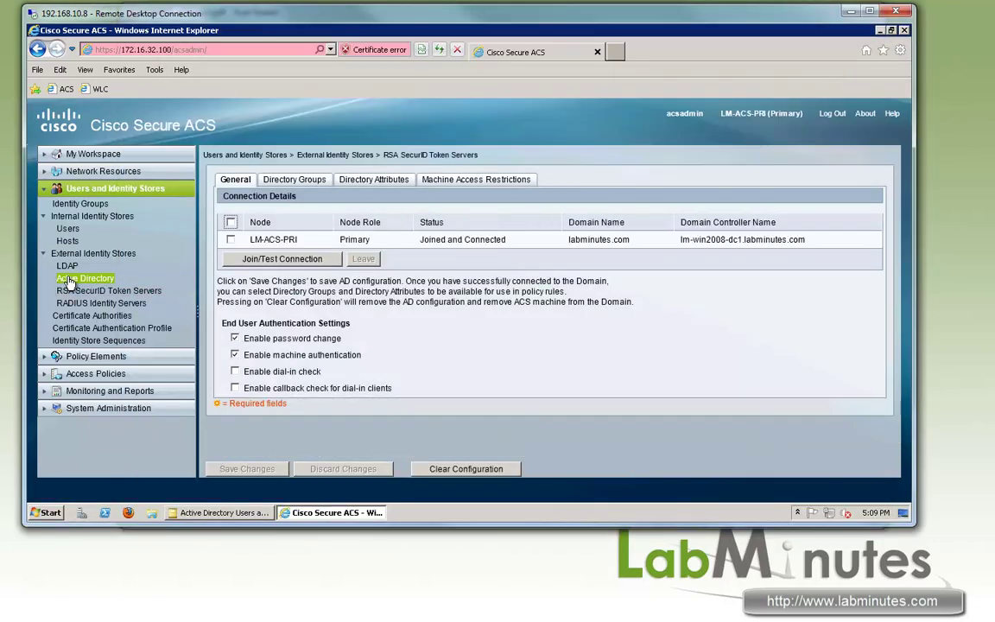
click(269, 179)
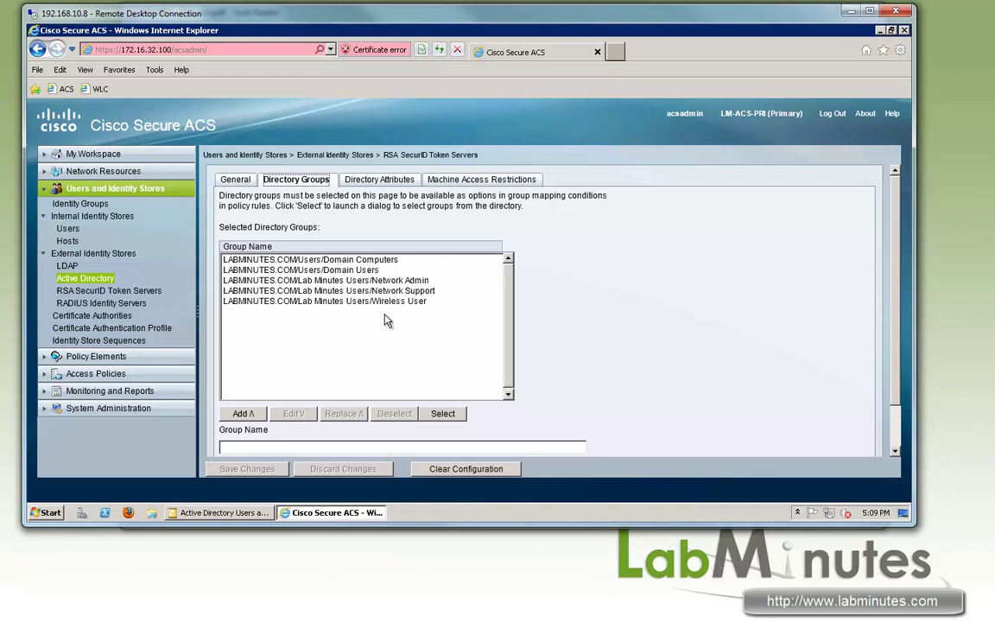
click(380, 179)
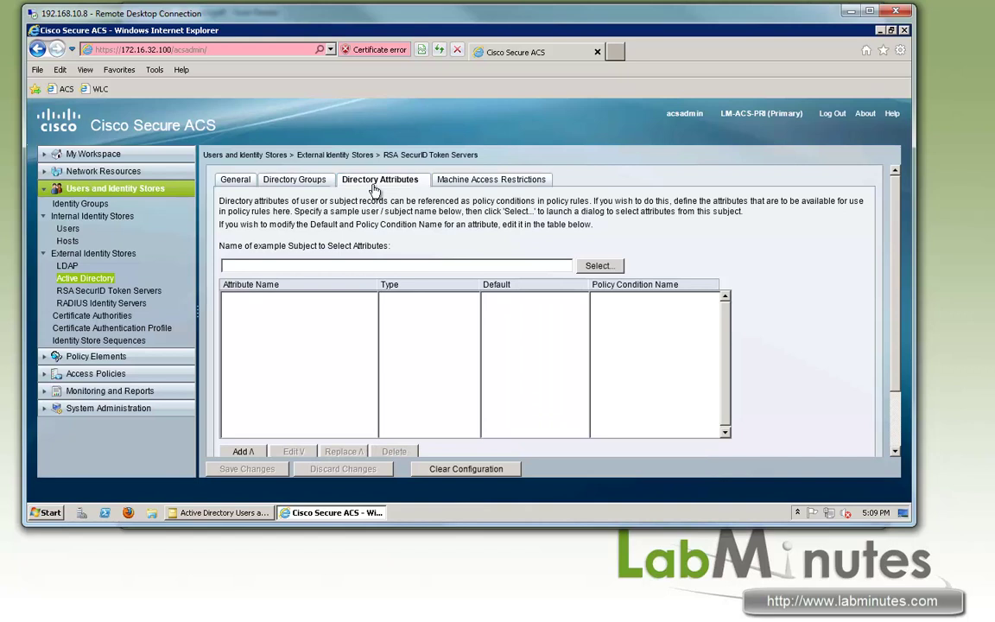
click(221, 513)
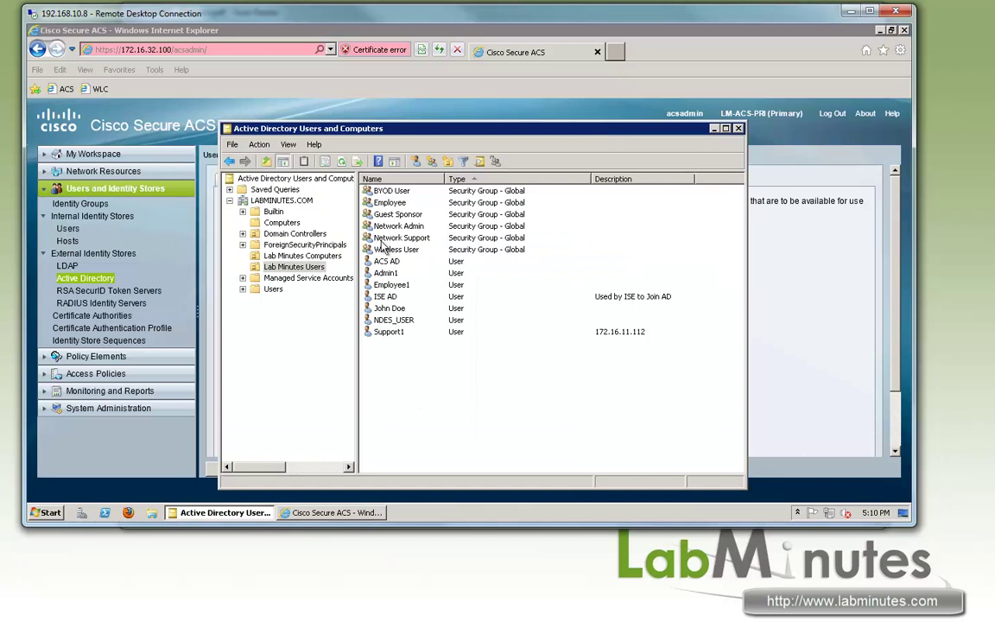
double_click(406, 331)
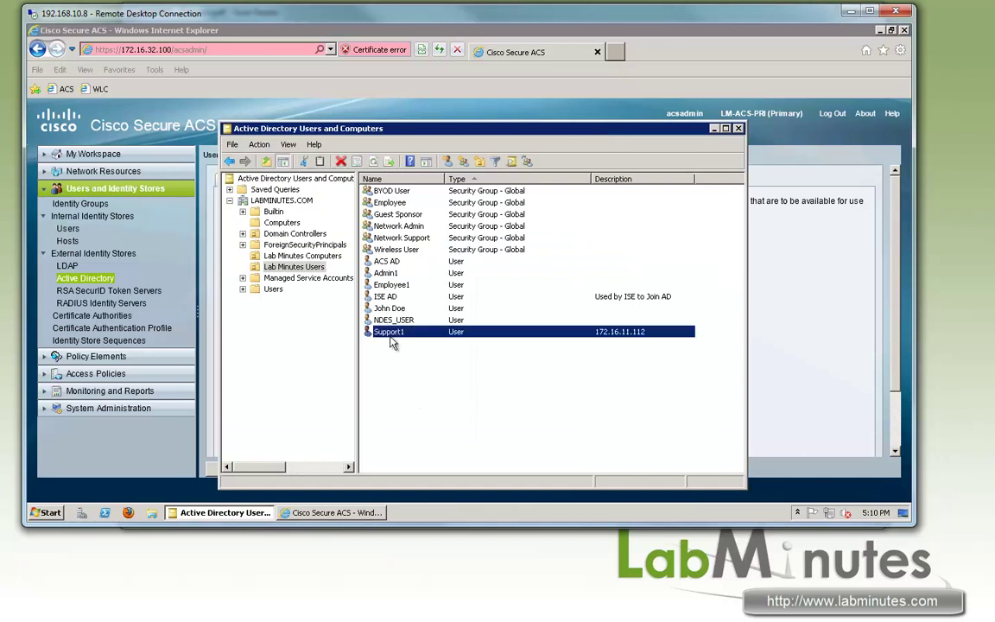
drag(466, 128, 478, 114)
click(414, 162)
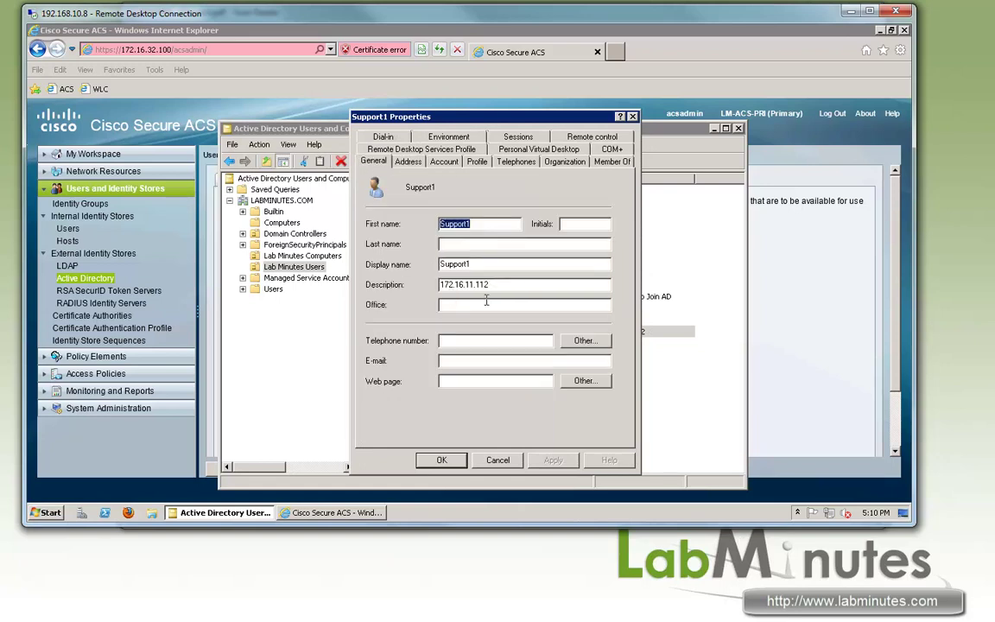
click(374, 162)
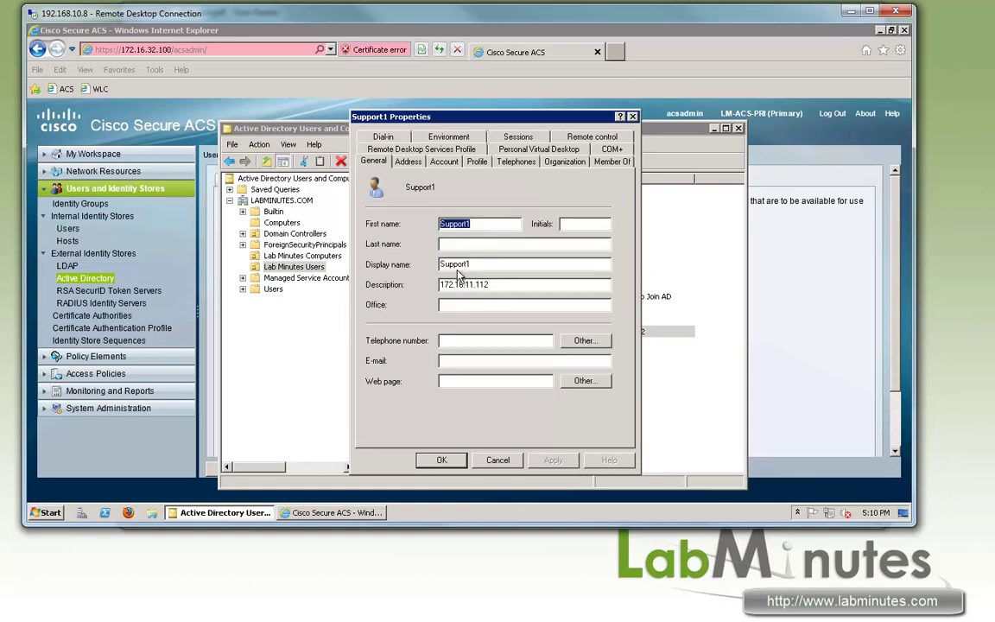
click(408, 162)
click(447, 162)
click(411, 162)
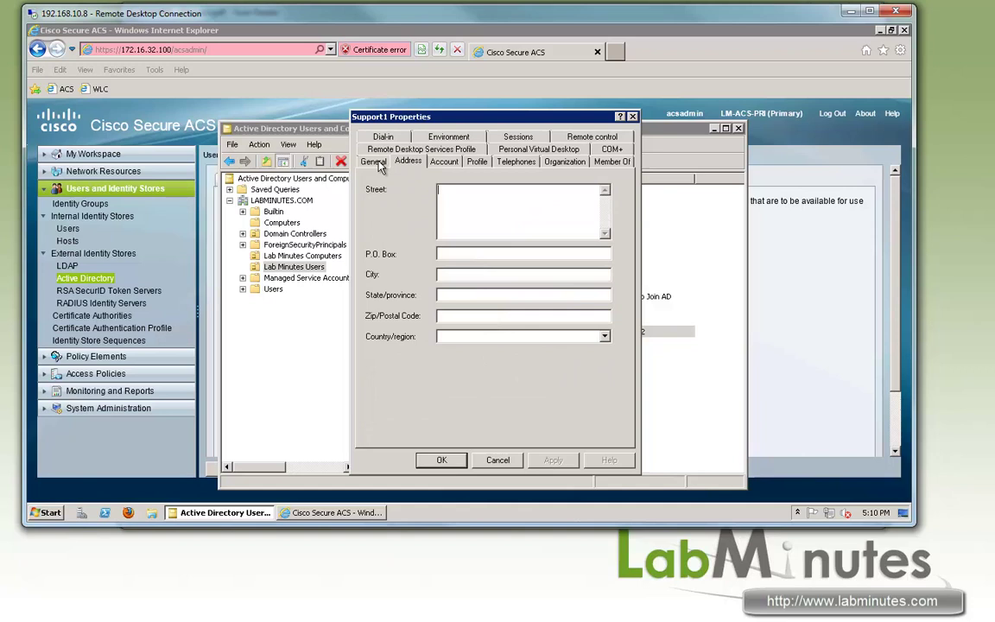
click(373, 162)
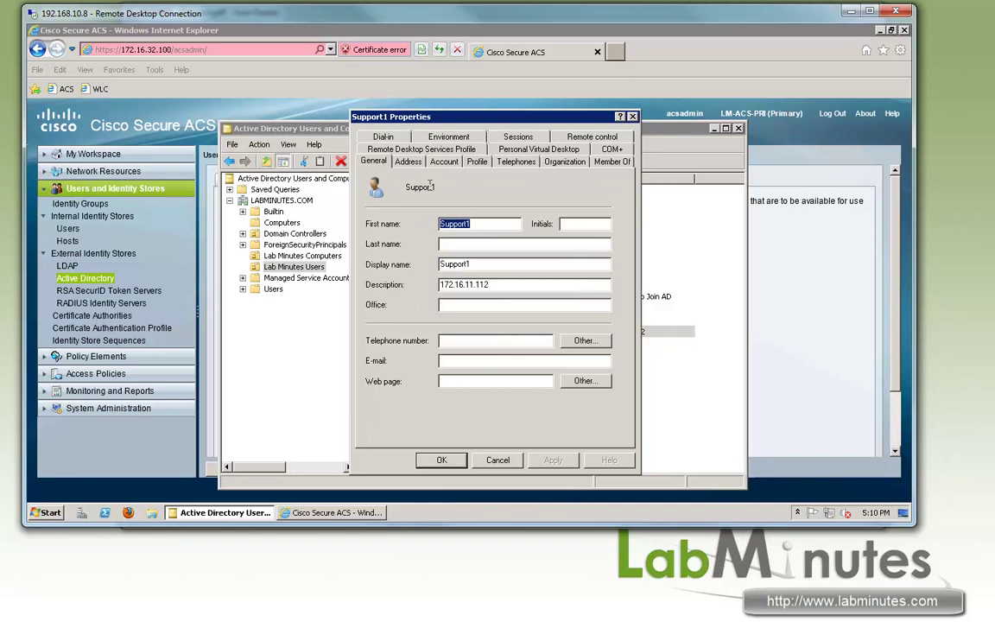
click(407, 163)
click(375, 163)
click(449, 163)
click(374, 161)
drag(485, 286, 393, 292)
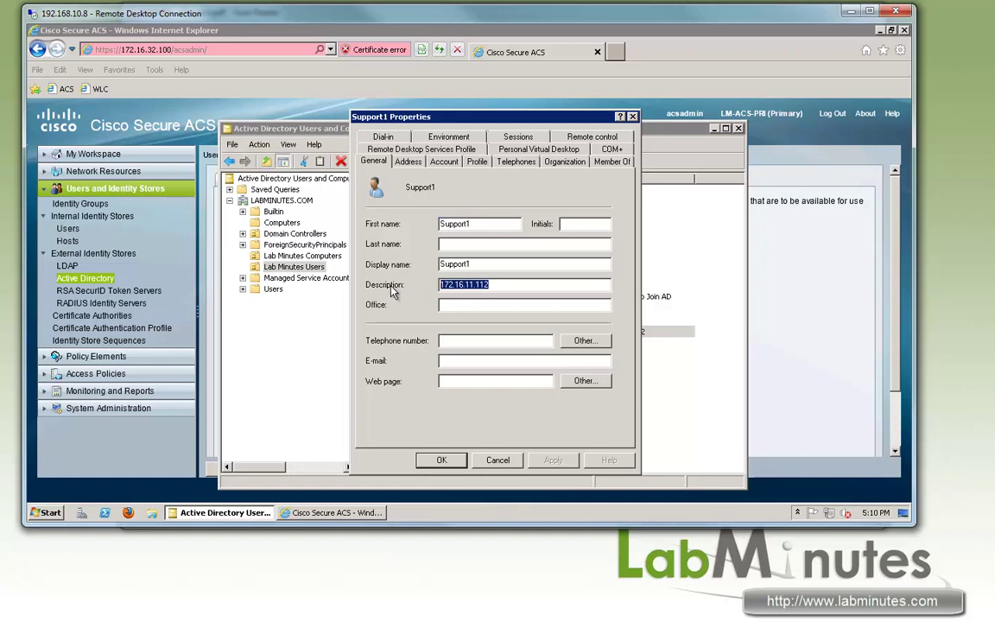
click(511, 282)
drag(465, 284, 490, 285)
click(441, 459)
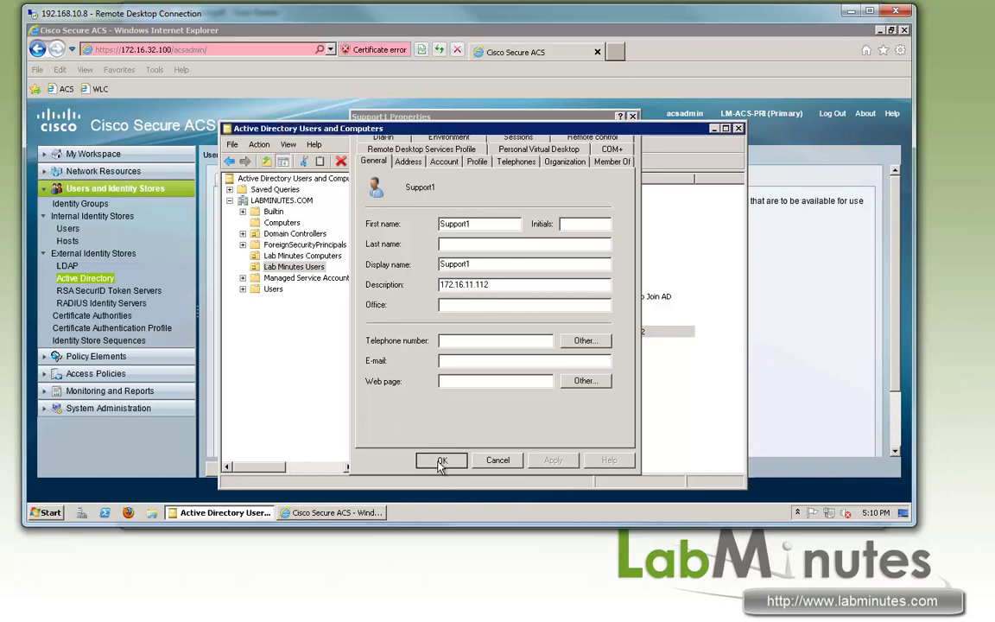
List the directory attributes of example subject support1 and tick the description attribute.
click(569, 81)
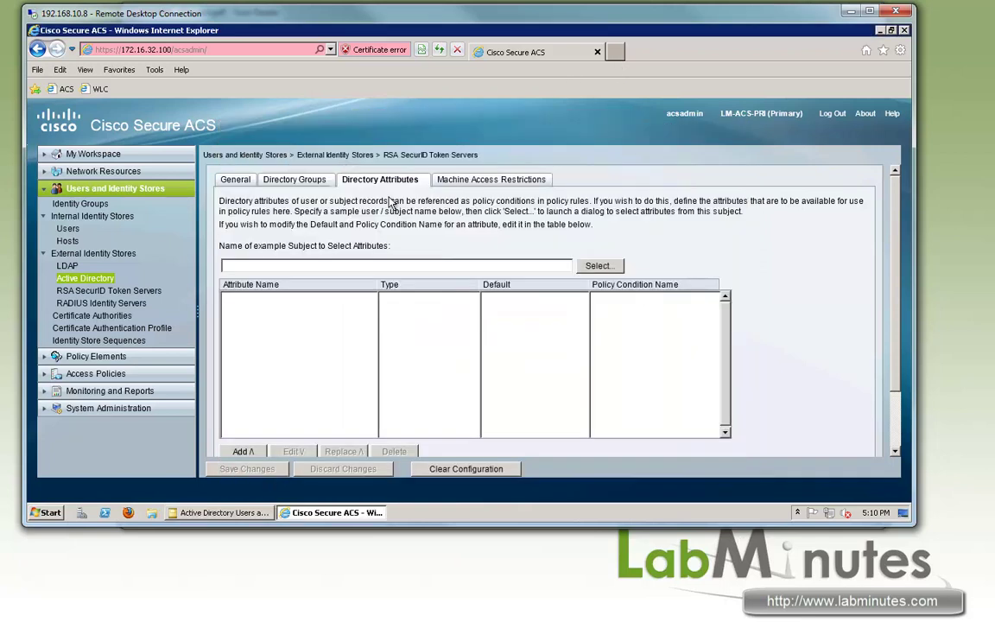
click(419, 266)
text(suppo)
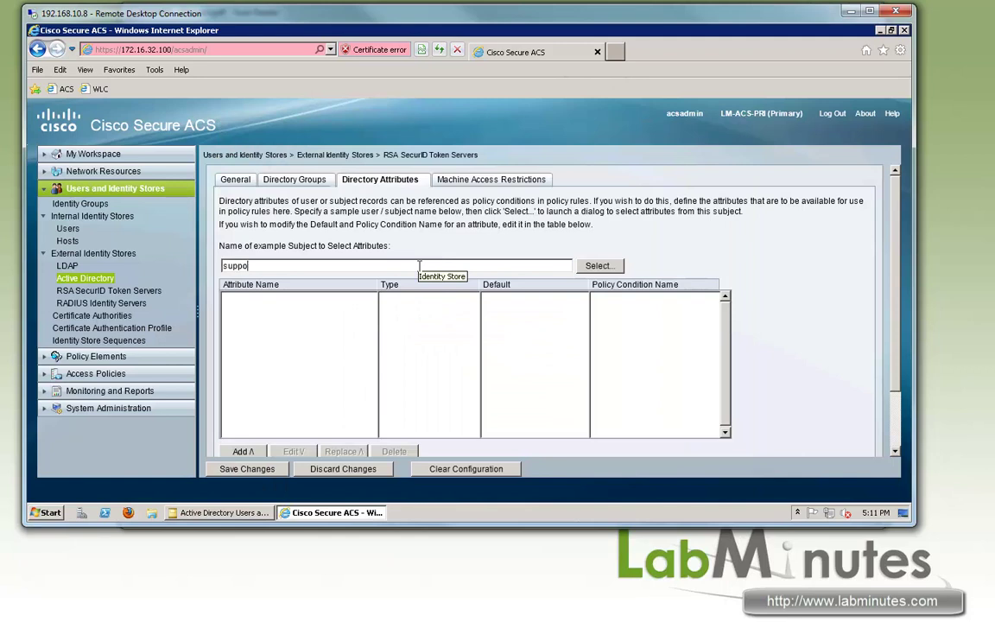
text(rt1)
click(597, 266)
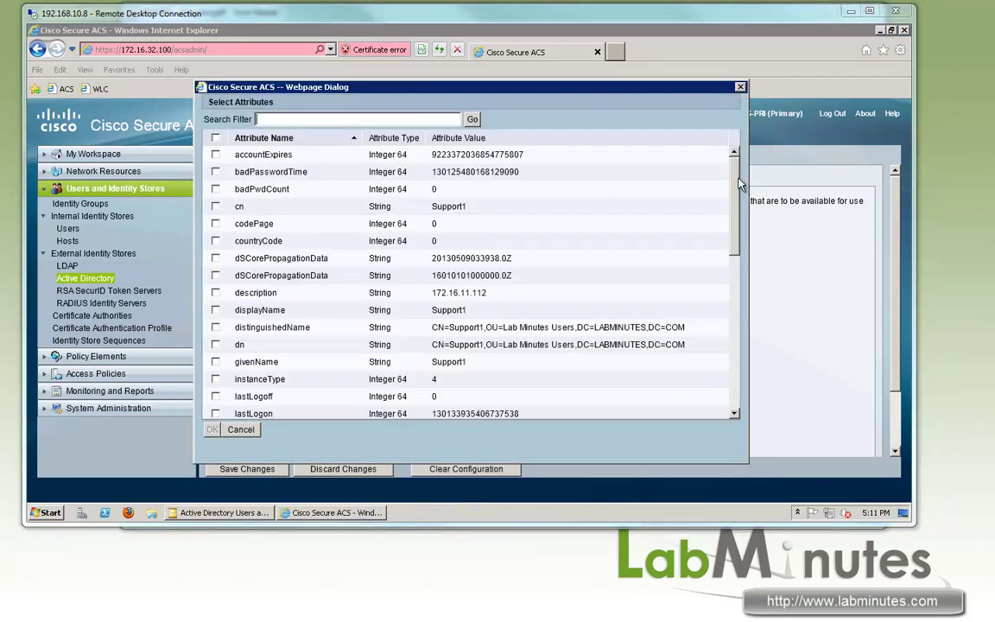
mouse_move(739, 184)
mouse_down()
mouse_move(736, 383)
mouse_move(735, 169)
mouse_up()
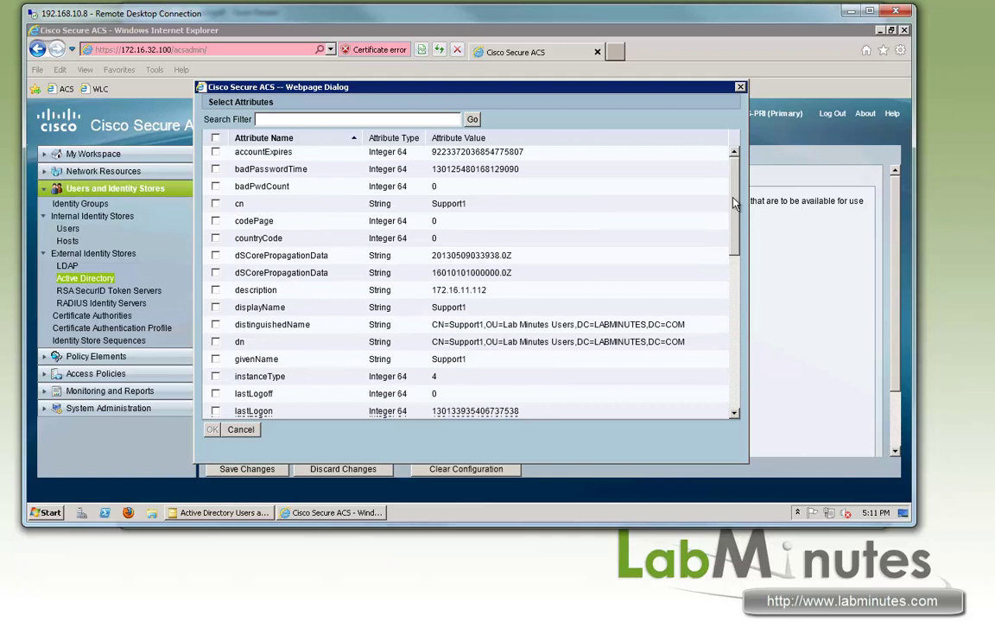
scroll(423, 212, down, 2)
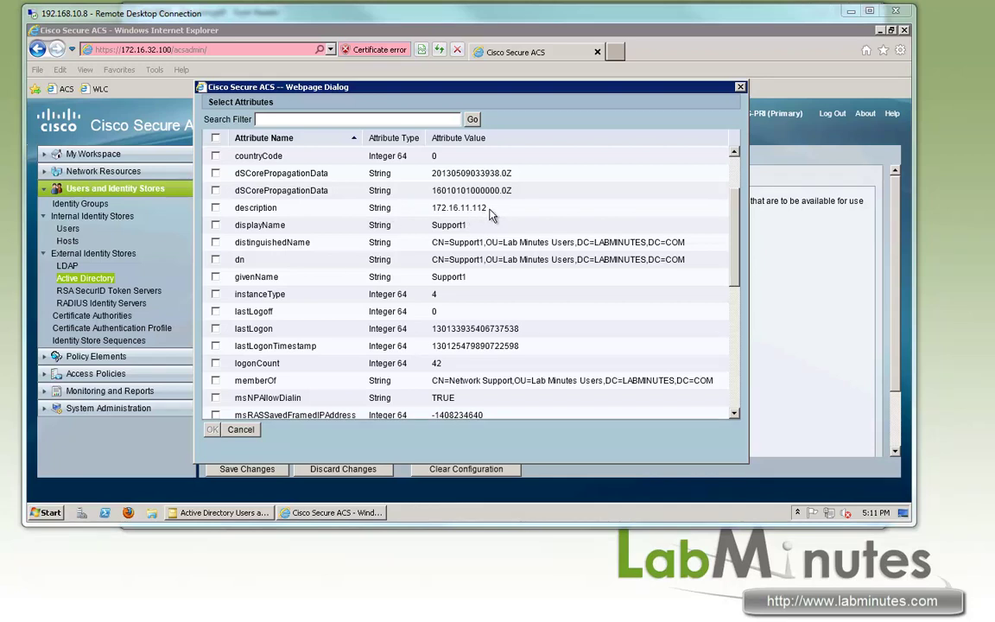
click(216, 208)
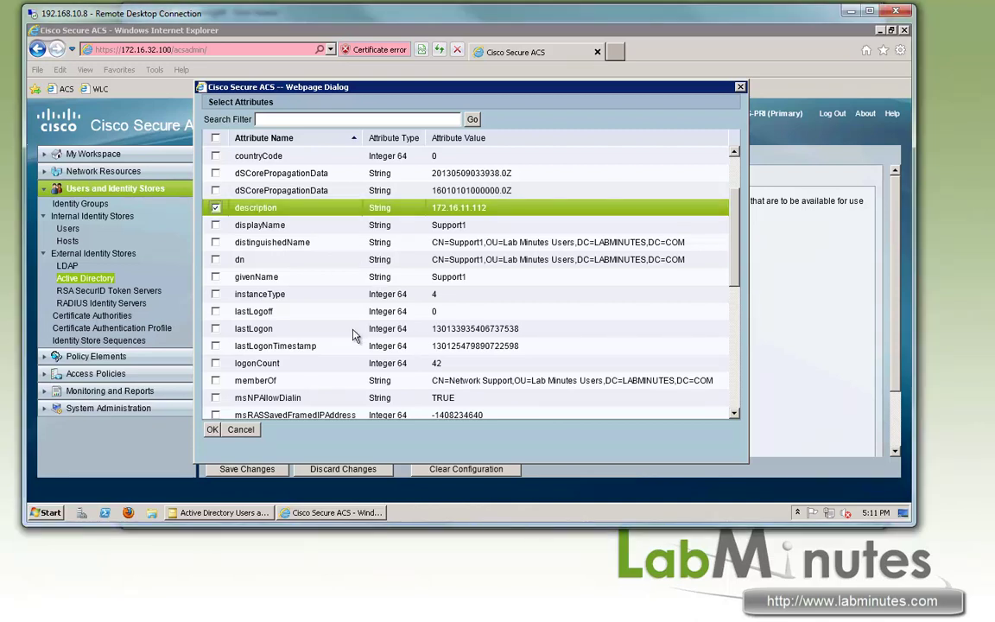
Add the description attribute to the table and change its type to IP Address.
click(212, 429)
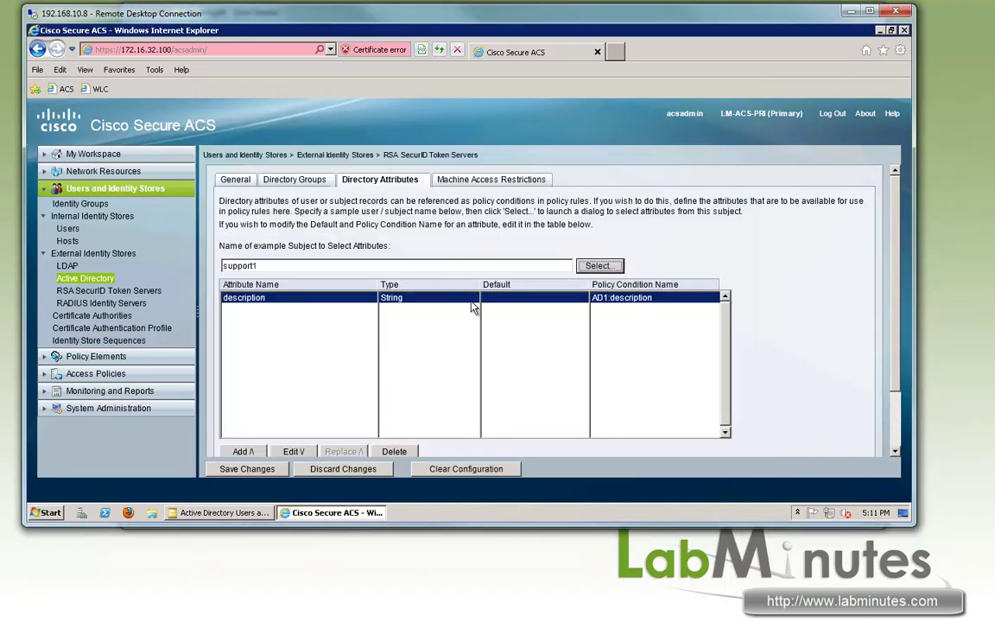
scroll(797, 274, down, 2)
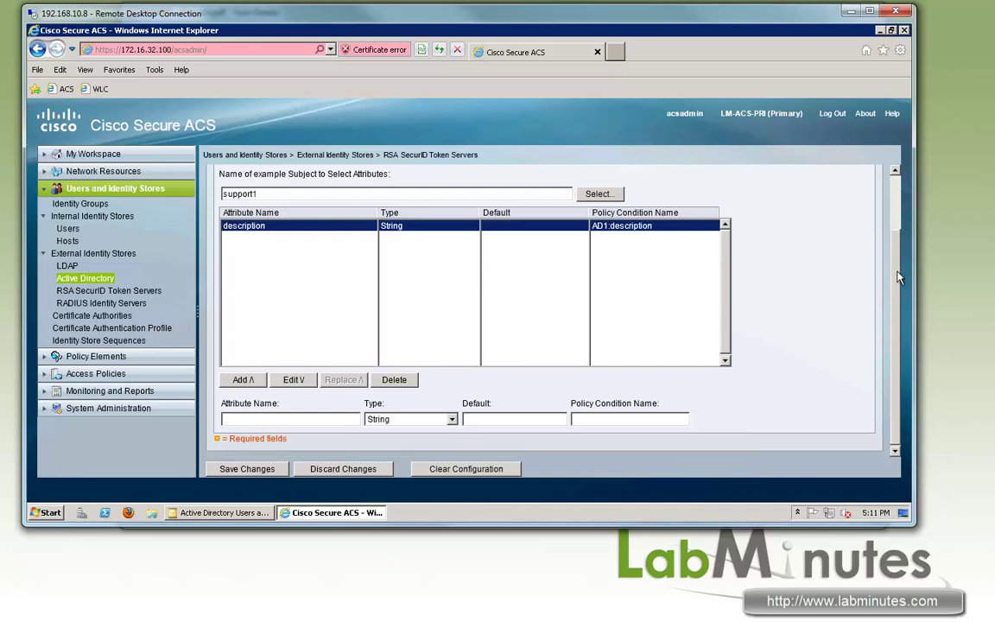
scroll(896, 273, down, 1)
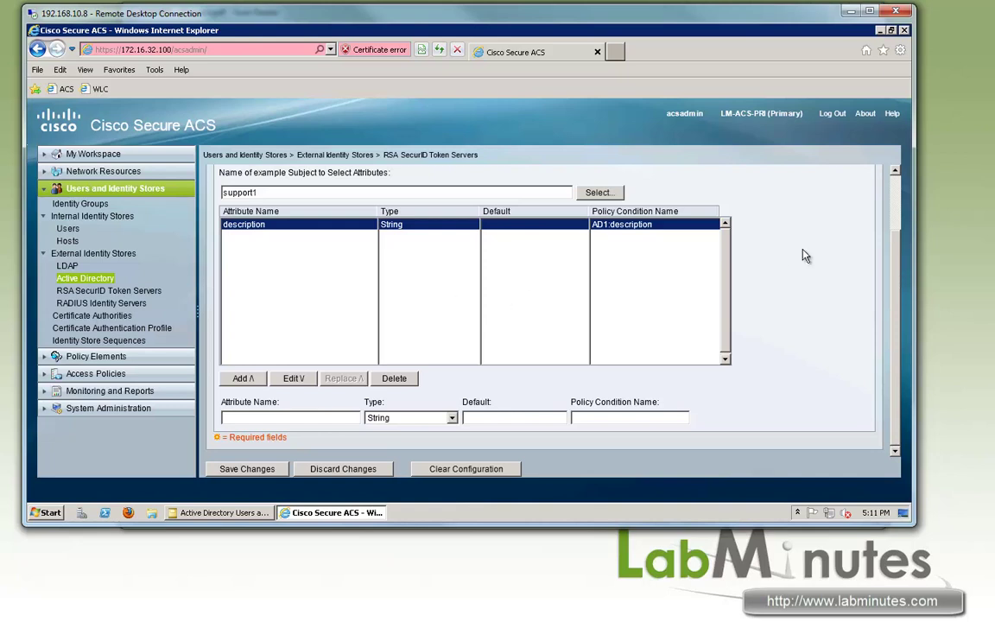
click(293, 378)
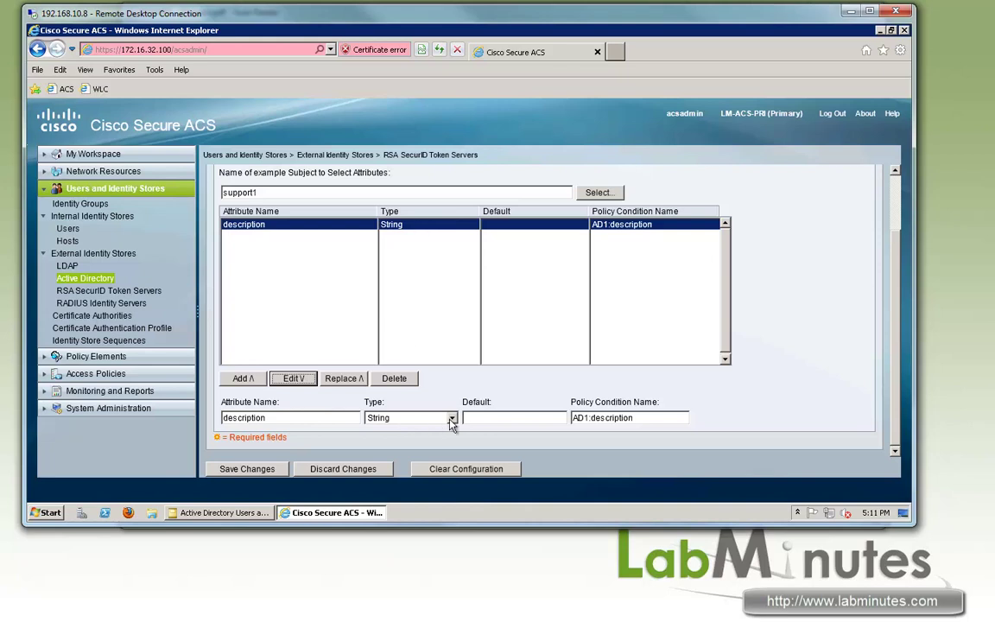
click(407, 417)
click(398, 454)
click(852, 354)
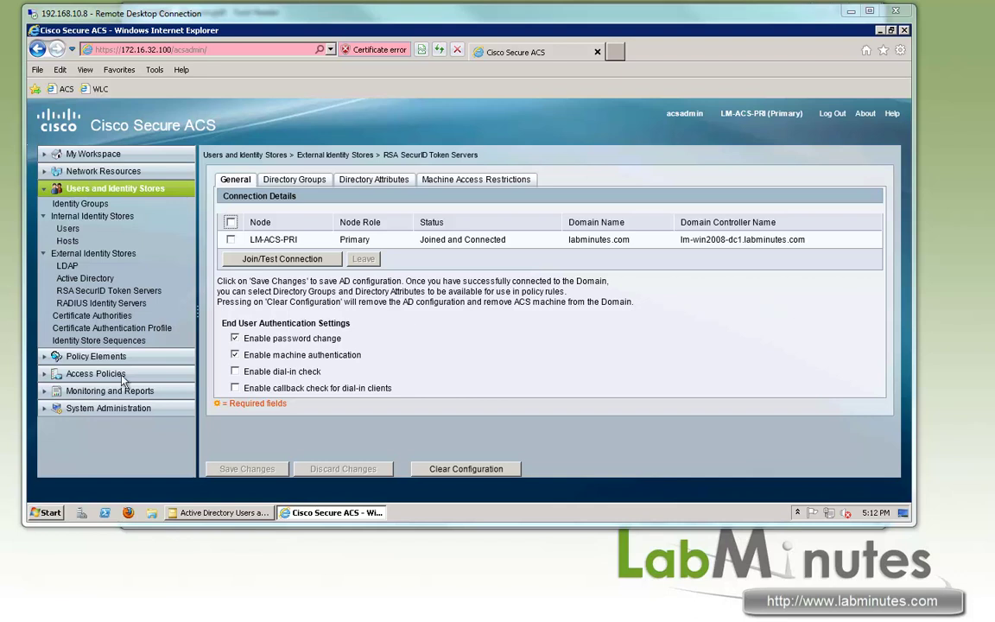
Create an Internal Users attribute named VPN Access, type Boolean, default value False.
click(82, 407)
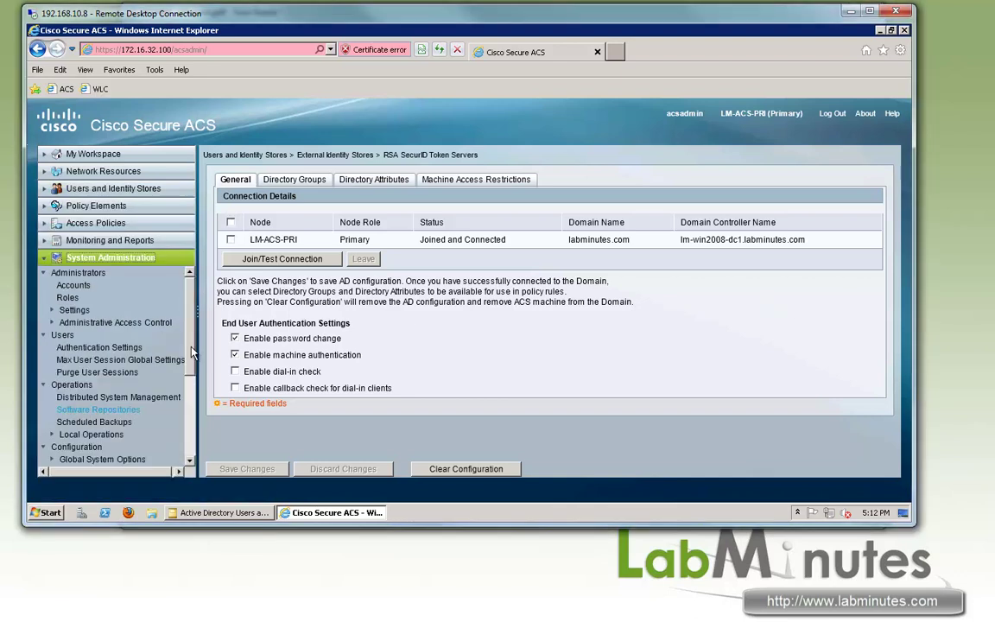
scroll(98, 353, down, 3)
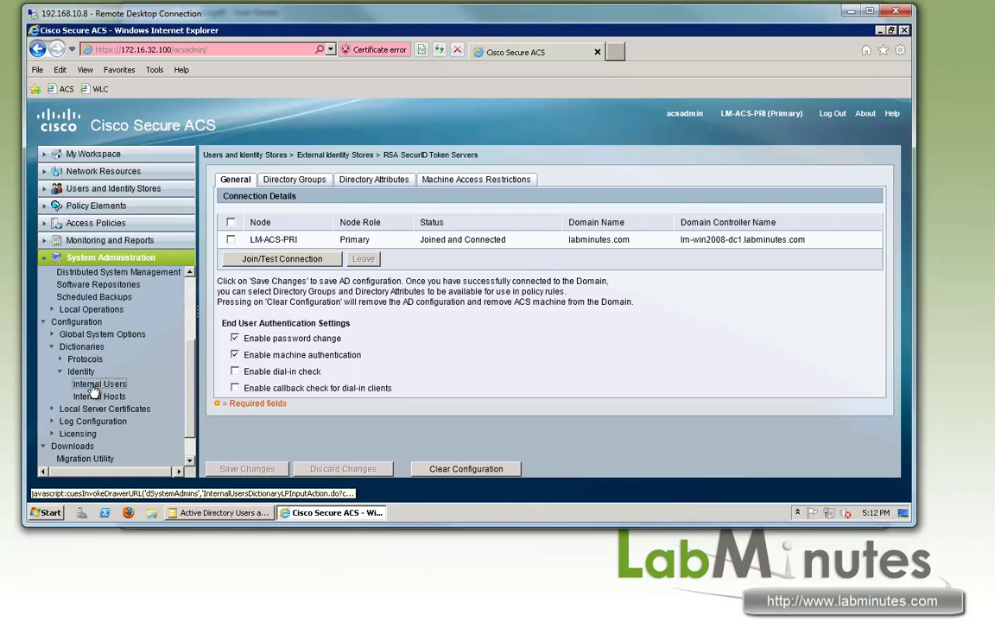
click(98, 385)
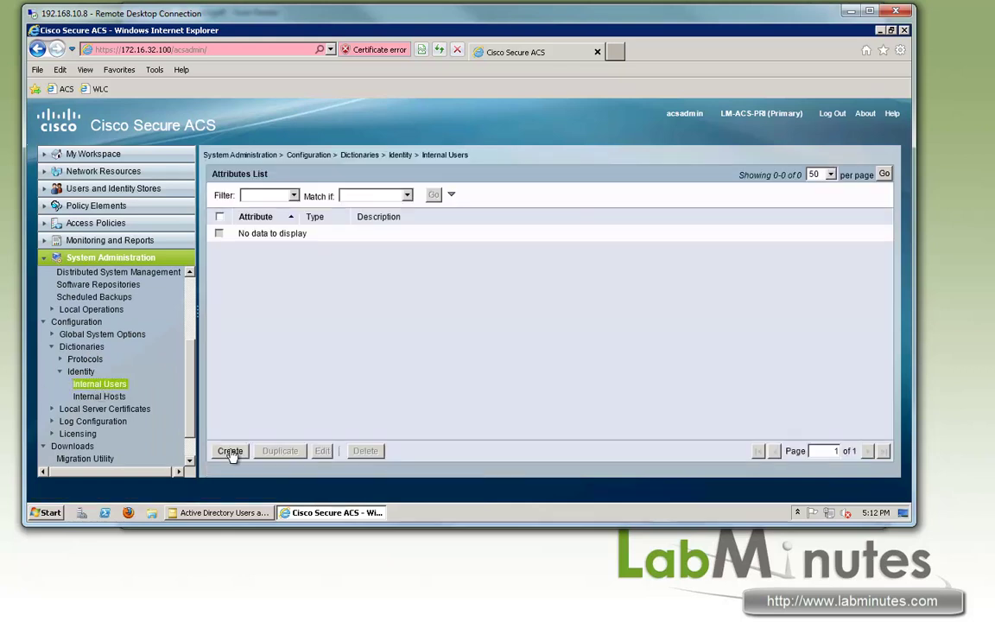
click(227, 450)
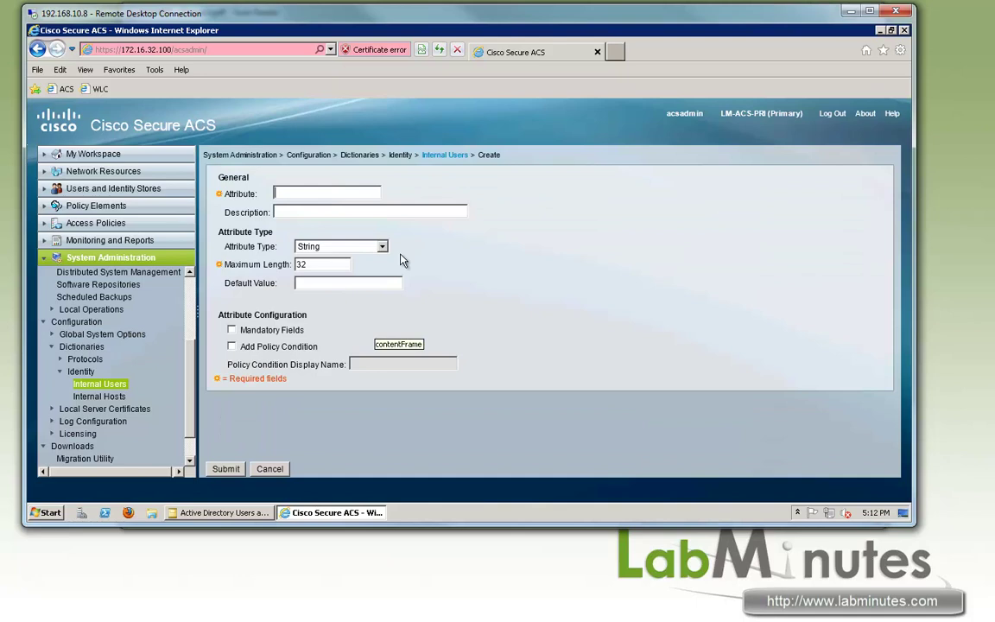
click(381, 246)
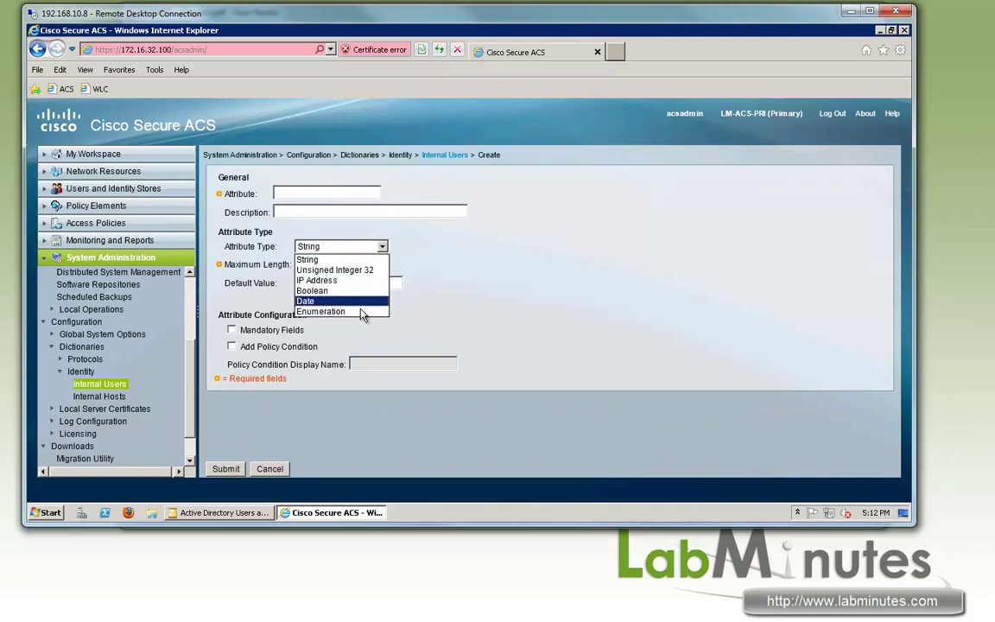
click(351, 195)
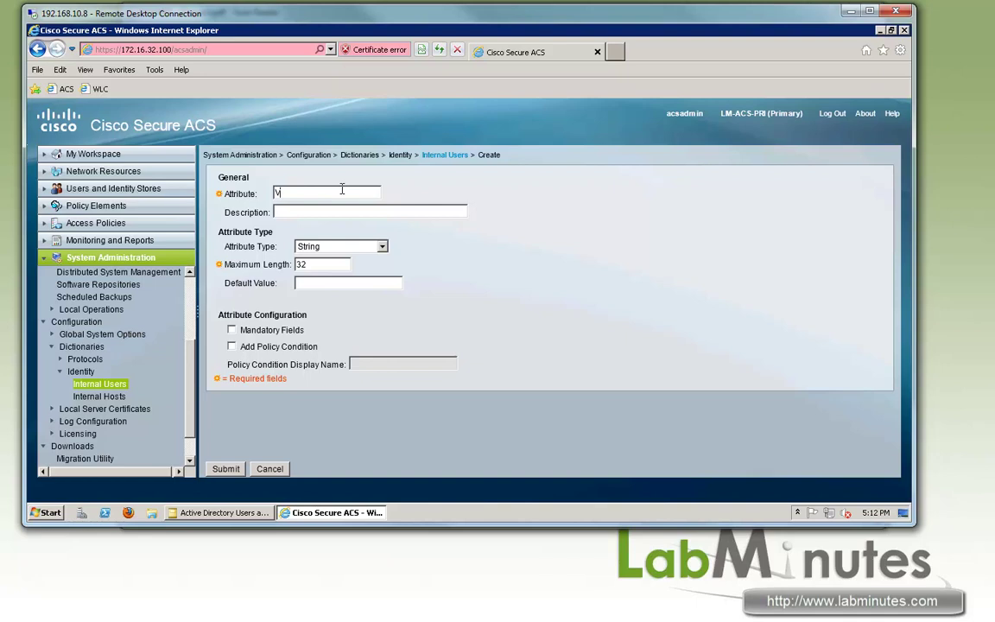
text(ACcess)
click(345, 247)
click(311, 290)
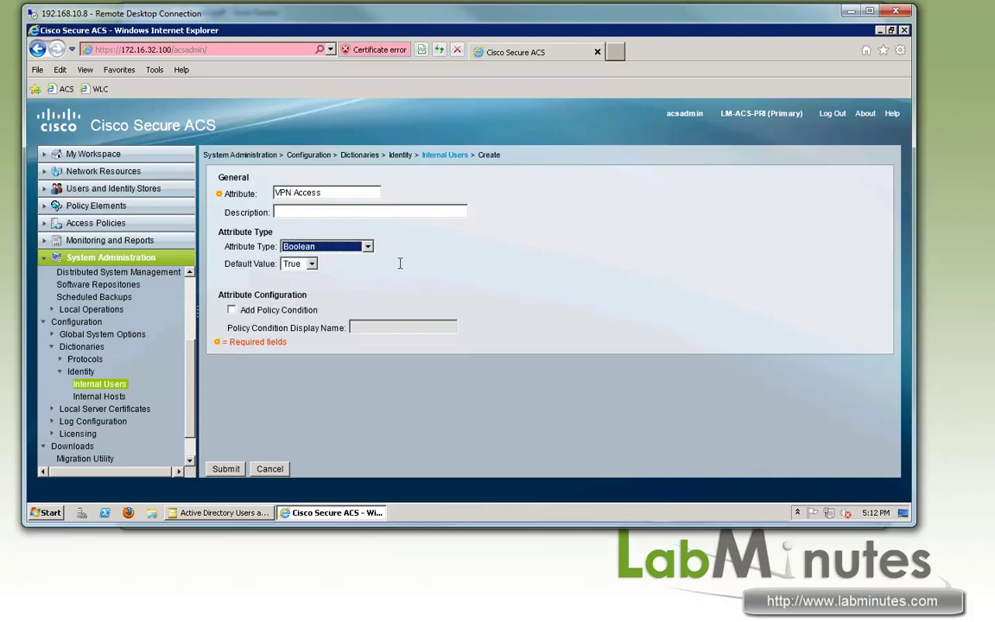
click(294, 264)
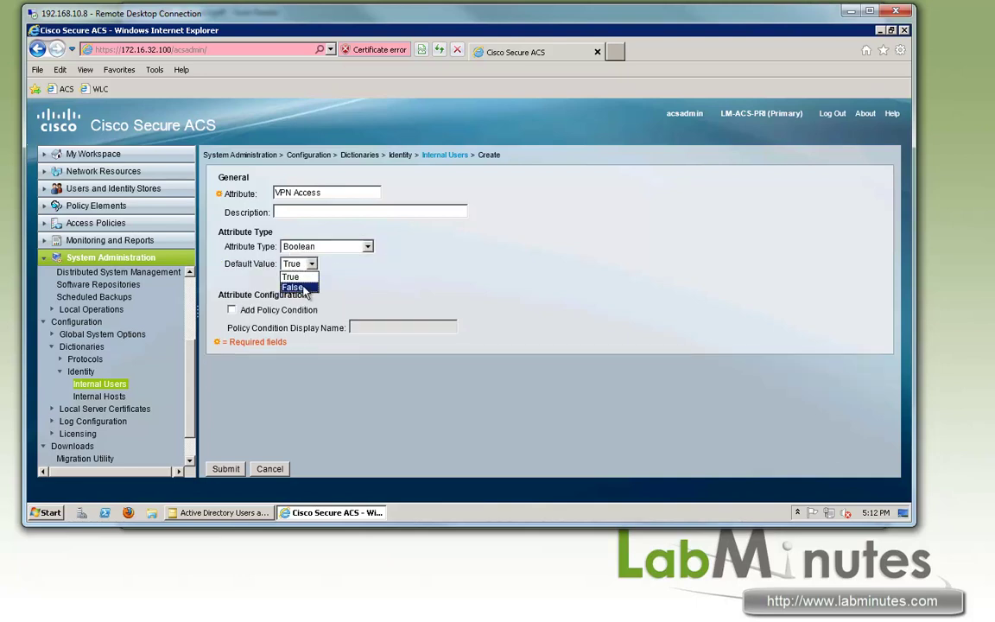
click(293, 287)
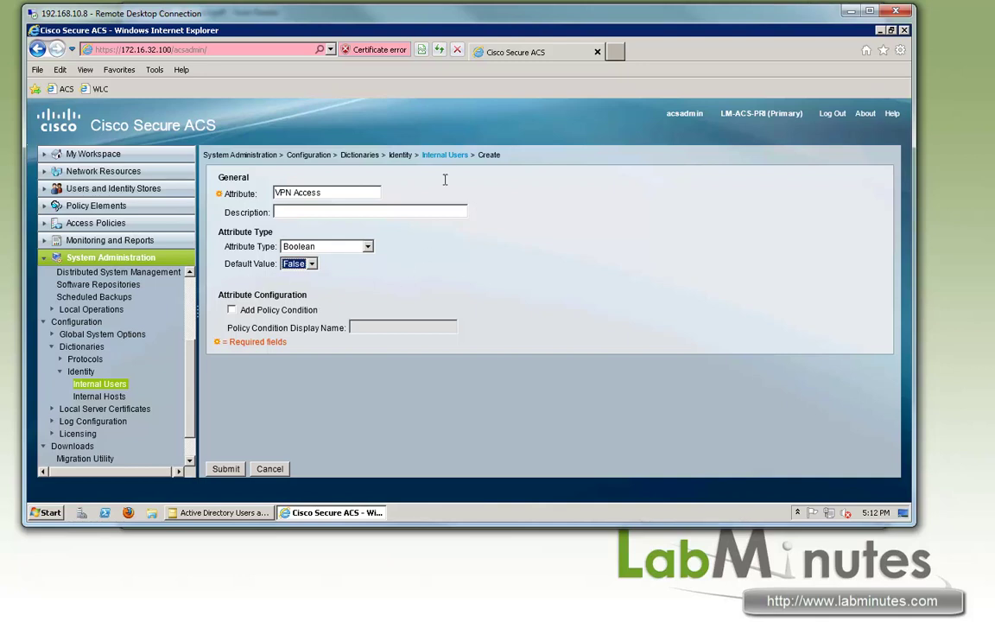
Enable Add Policy Condition with display name 'VPN Access Con' and submit the attribute.
click(277, 310)
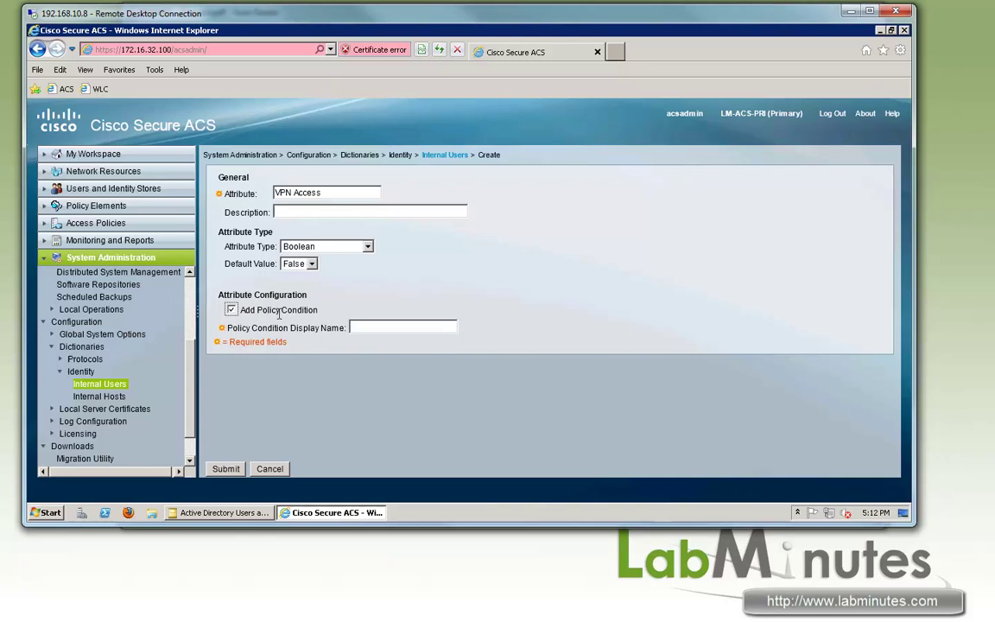
drag(259, 306, 378, 335)
click(377, 328)
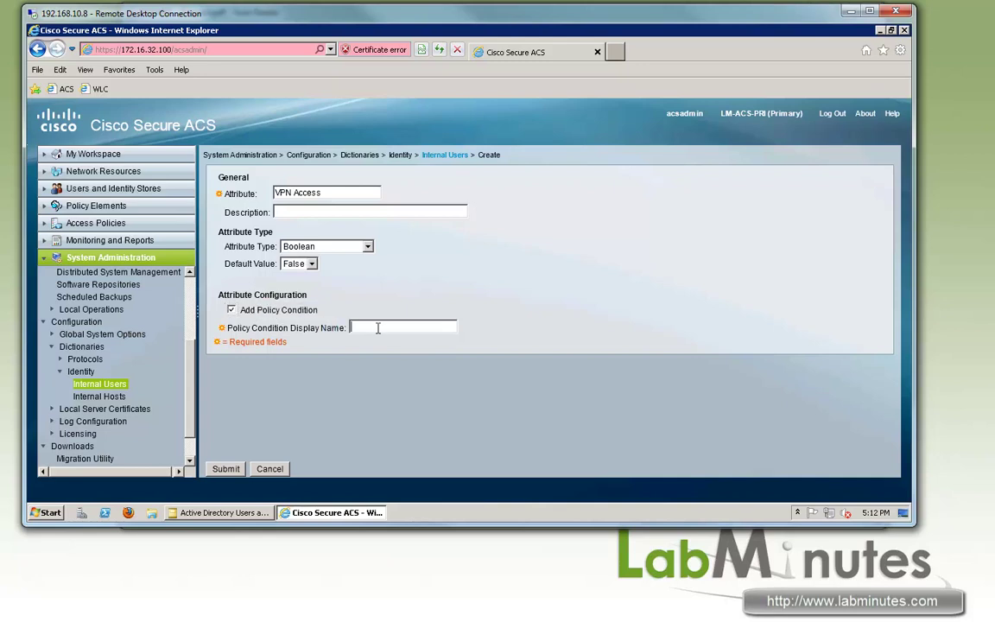
text(VPN Access Con)
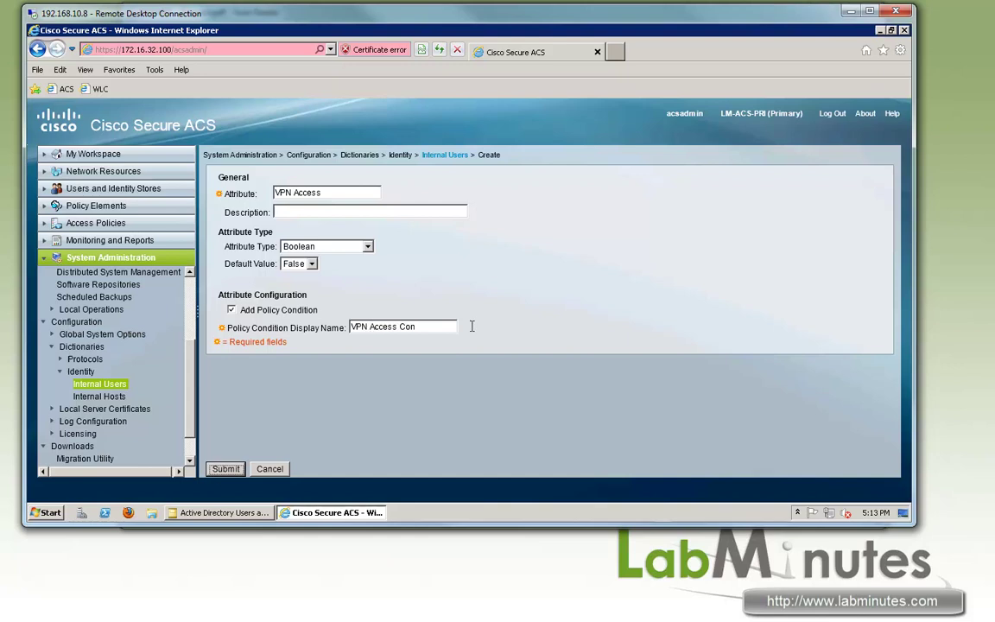
key(Return)
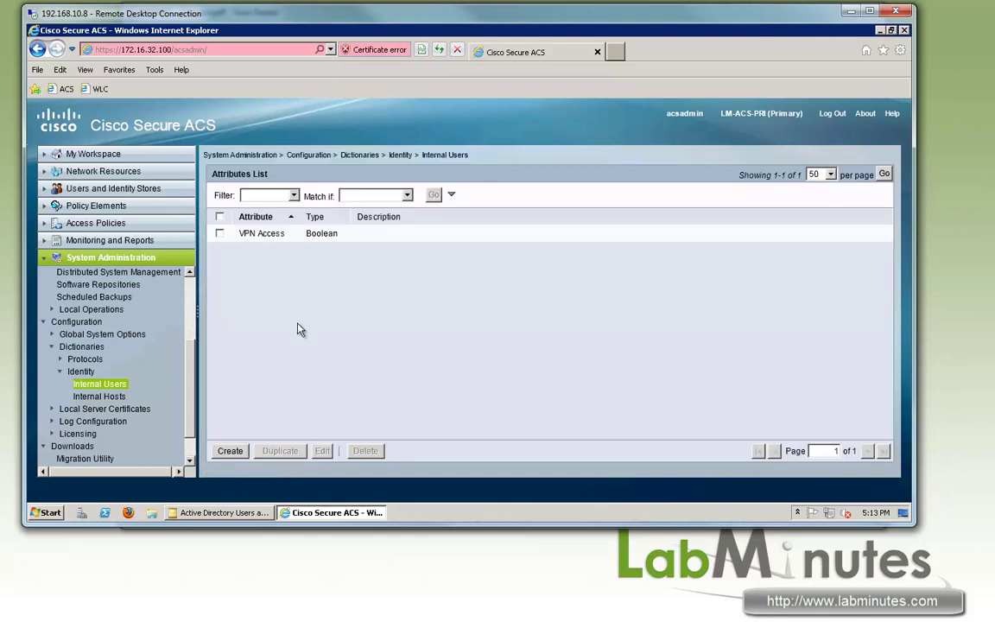
Create the Internal Users attribute 'VPN Static IP' with attribute type IP Address.
click(230, 450)
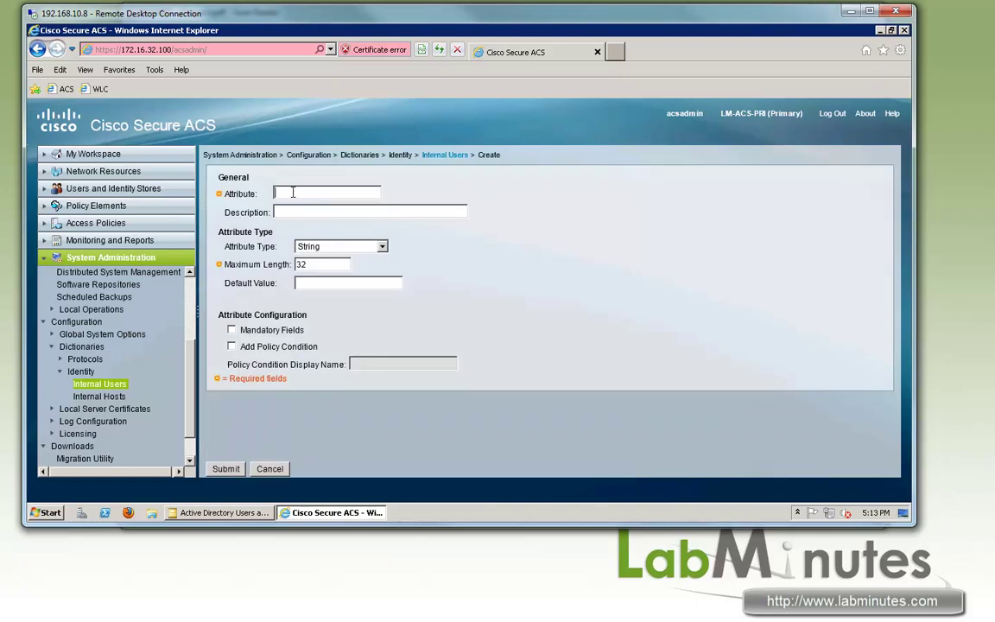
text(VPN Static IP)
click(337, 246)
click(316, 273)
click(281, 266)
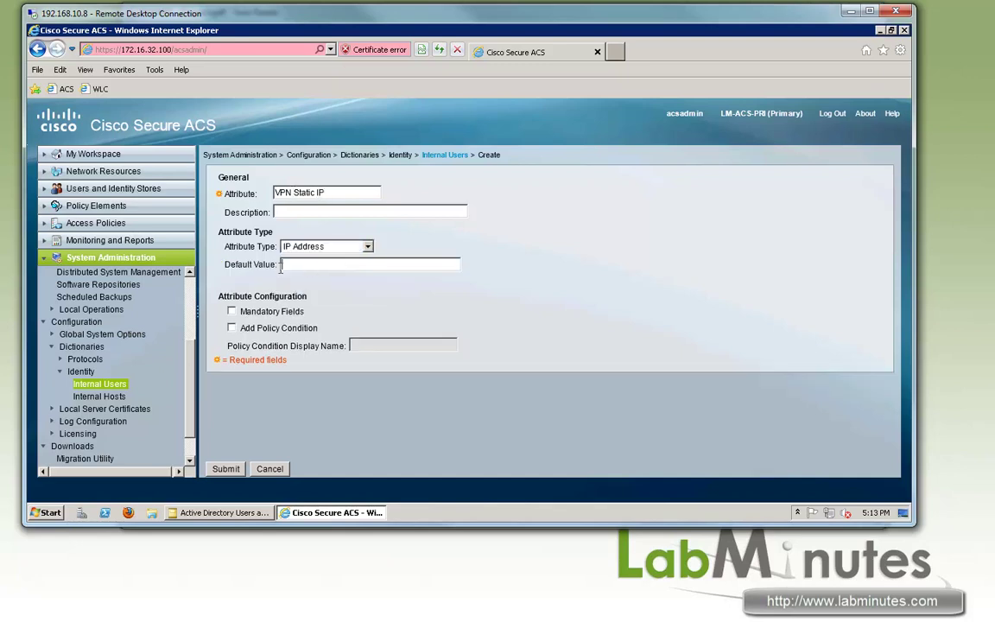
triple_click(307, 311)
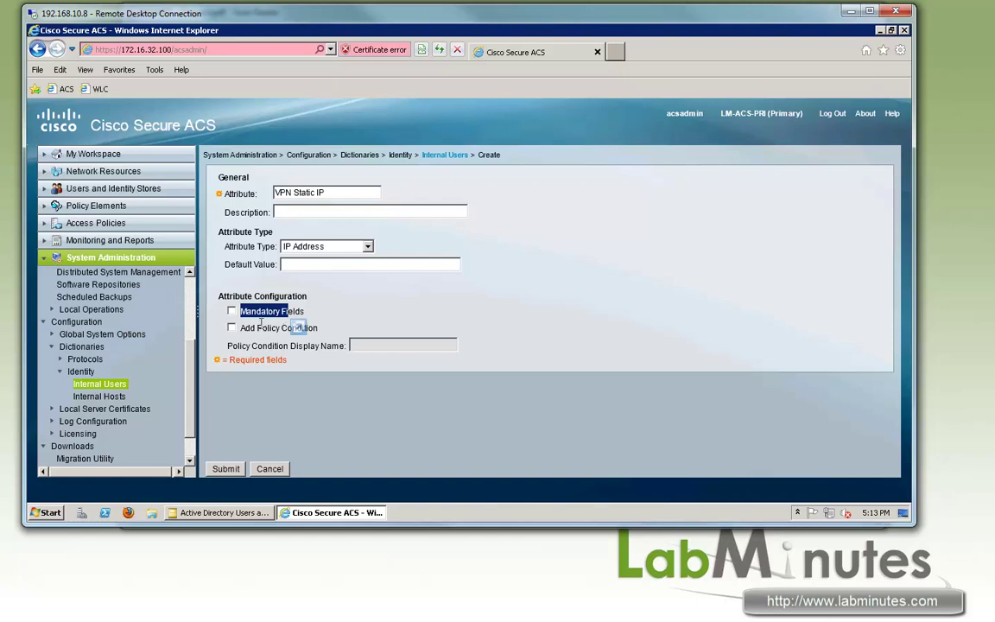
drag(256, 328, 320, 329)
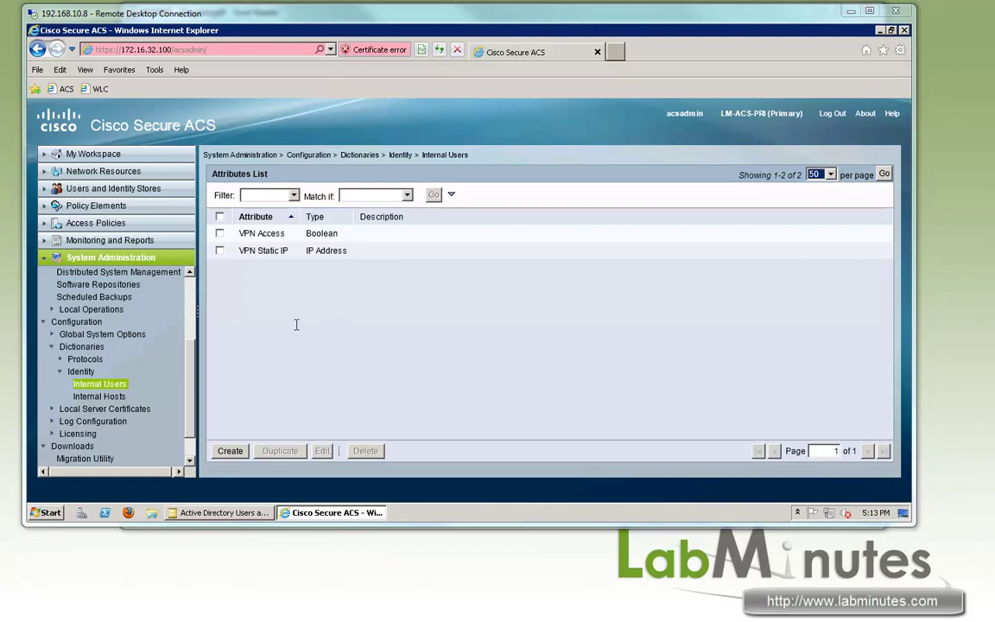
Show the Internal Users list with its two local accounts, after a glance at the network diagram.
click(44, 187)
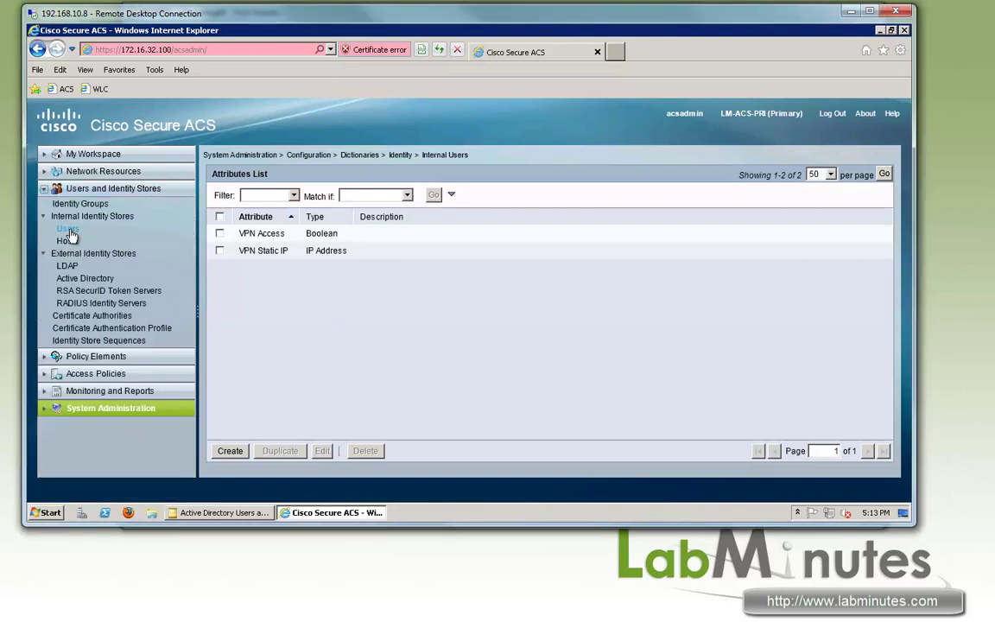
click(68, 229)
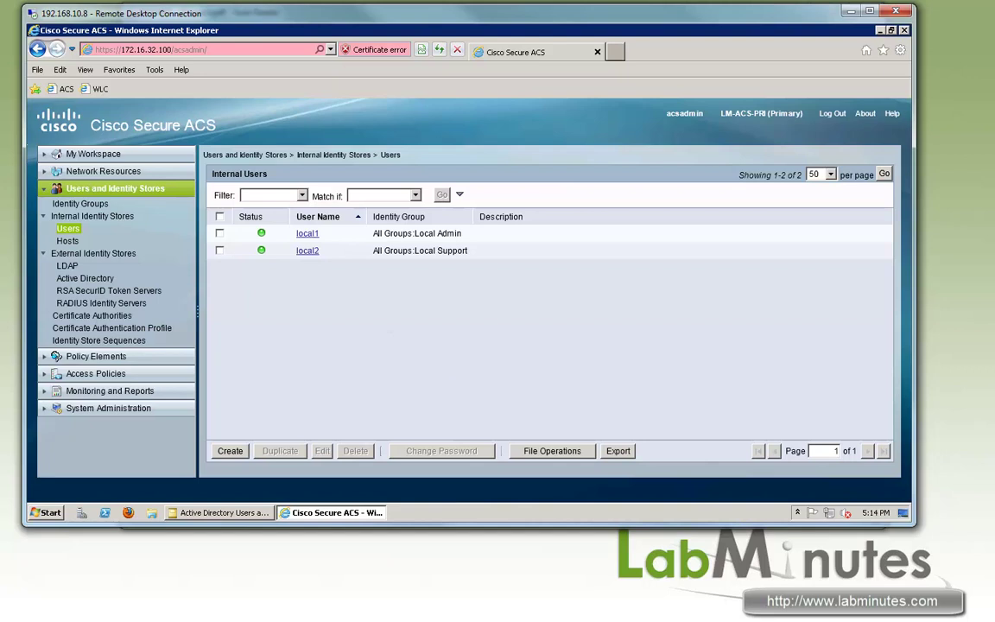
key(alt+Tab)
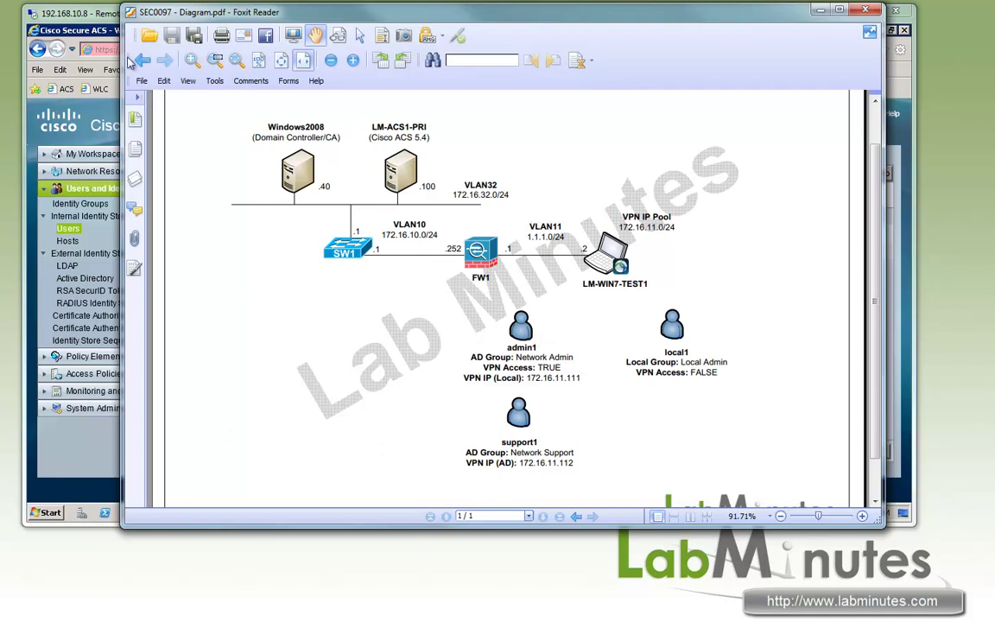
click(87, 29)
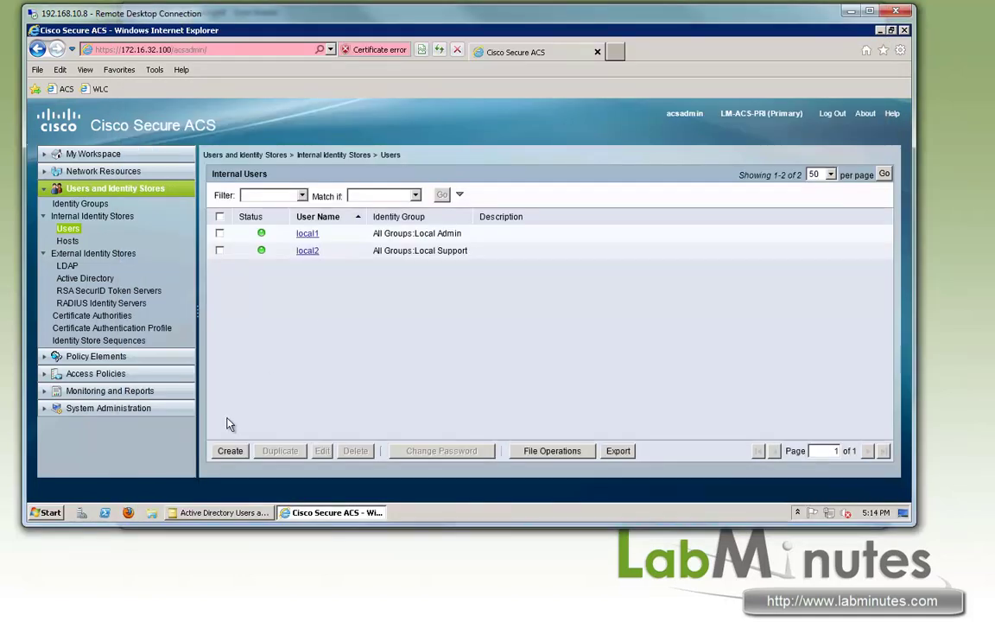
Start a new internal user named admin1 whose password is checked against AD1.
click(230, 451)
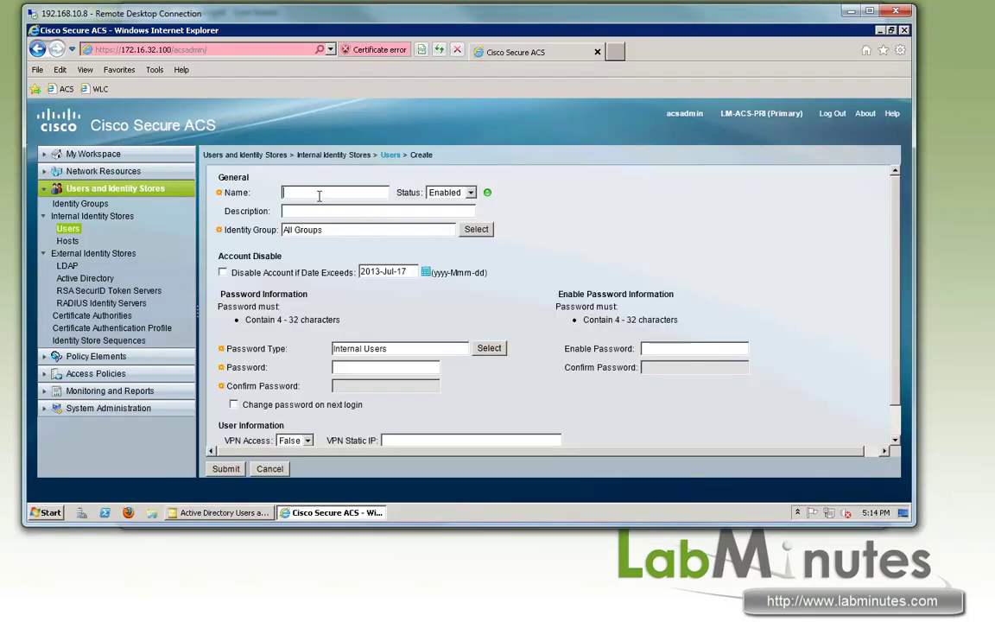
text(admin1)
triple_click(250, 354)
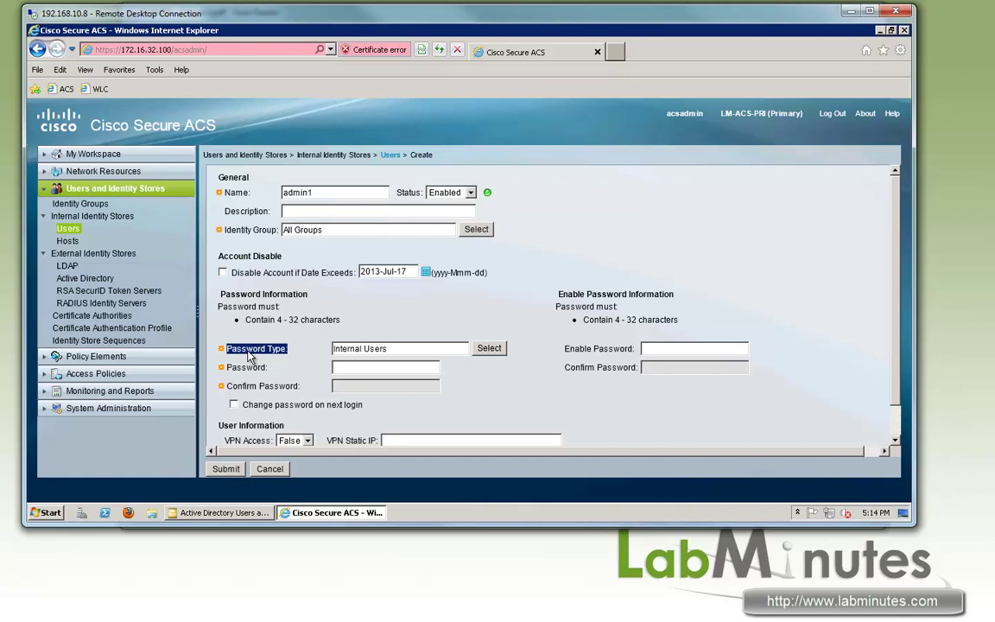
click(489, 349)
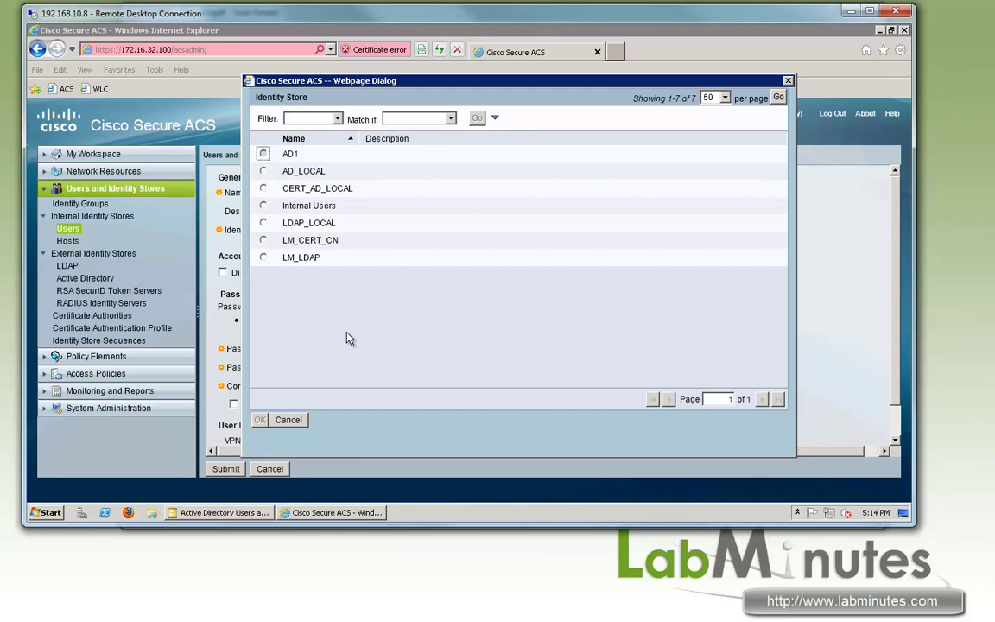
key(space)
click(259, 420)
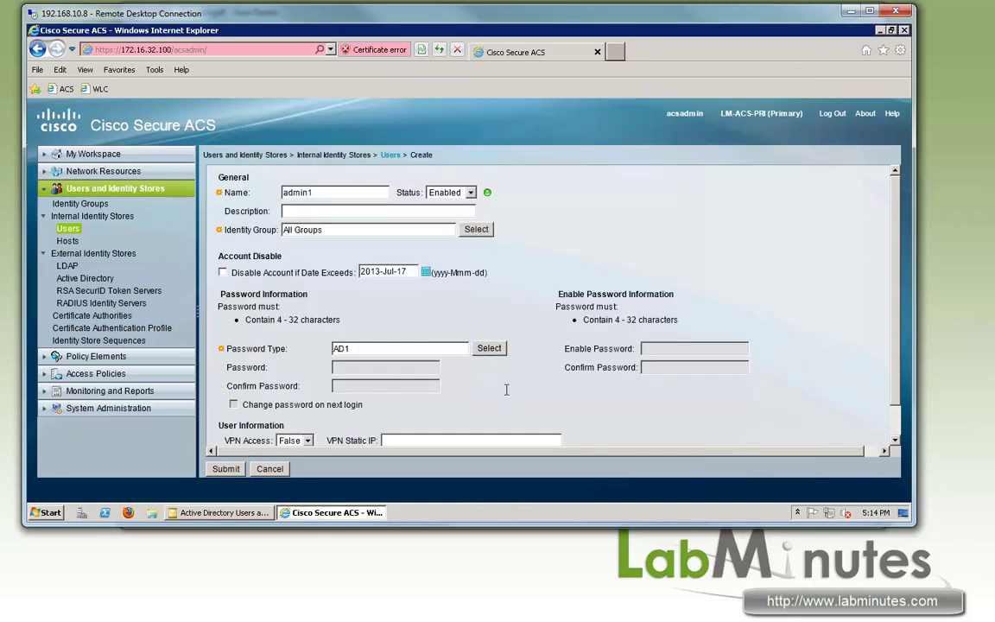
Set VPN Access to True and VPN Static IP to 172.16.11.111, then save the user.
scroll(508, 397, down, 1)
click(298, 405)
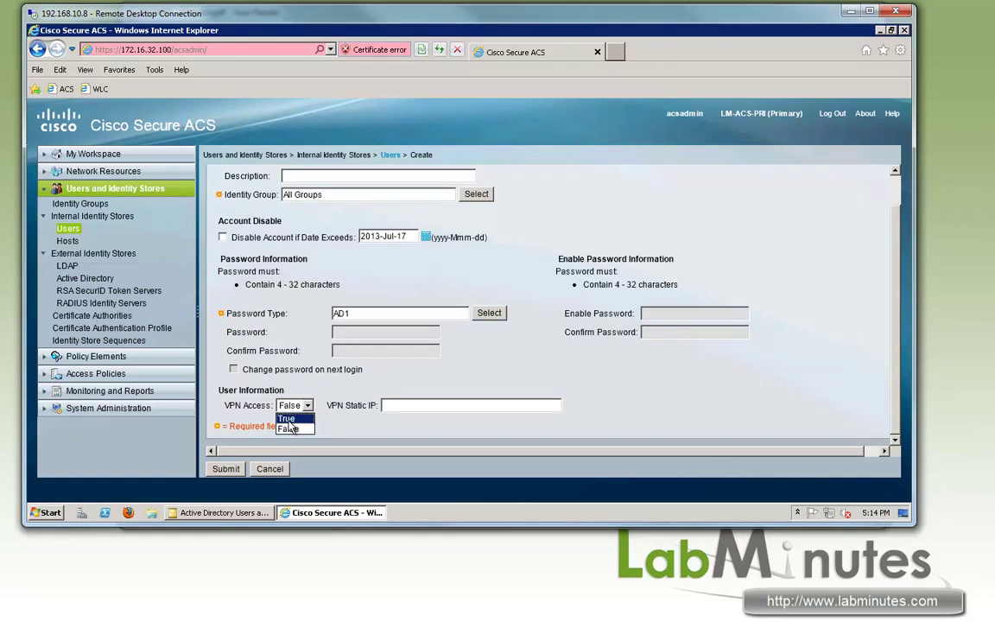
click(291, 421)
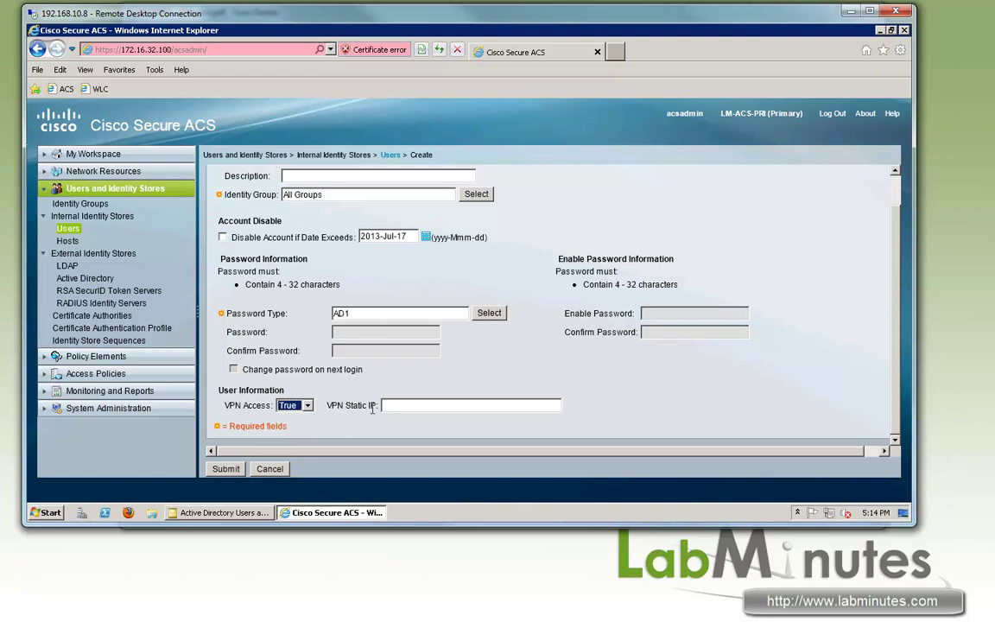
triple_click(263, 406)
click(416, 405)
text(172.16.11.111)
key(alt+Tab)
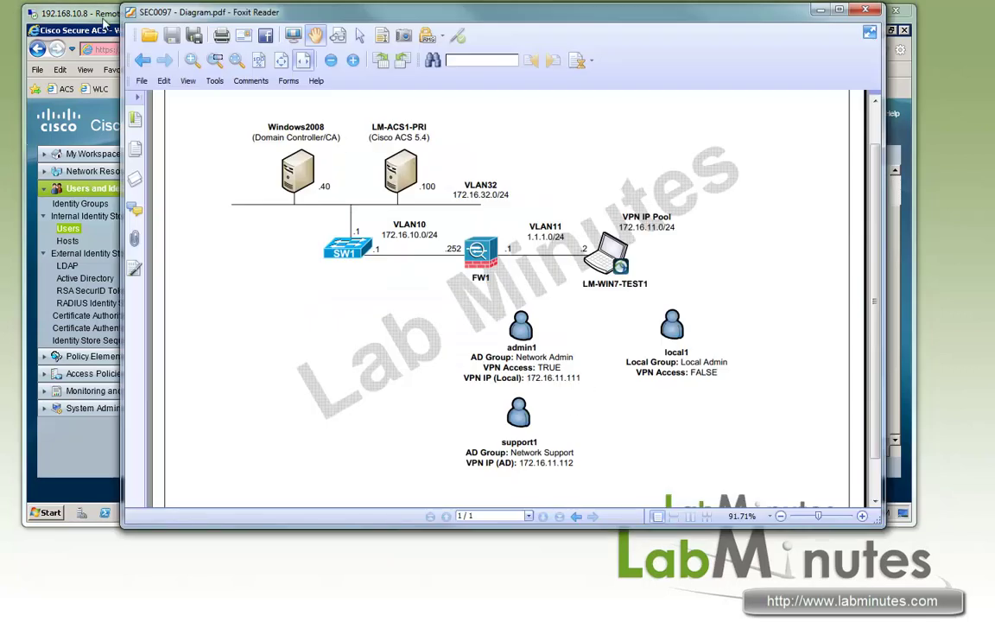
click(104, 25)
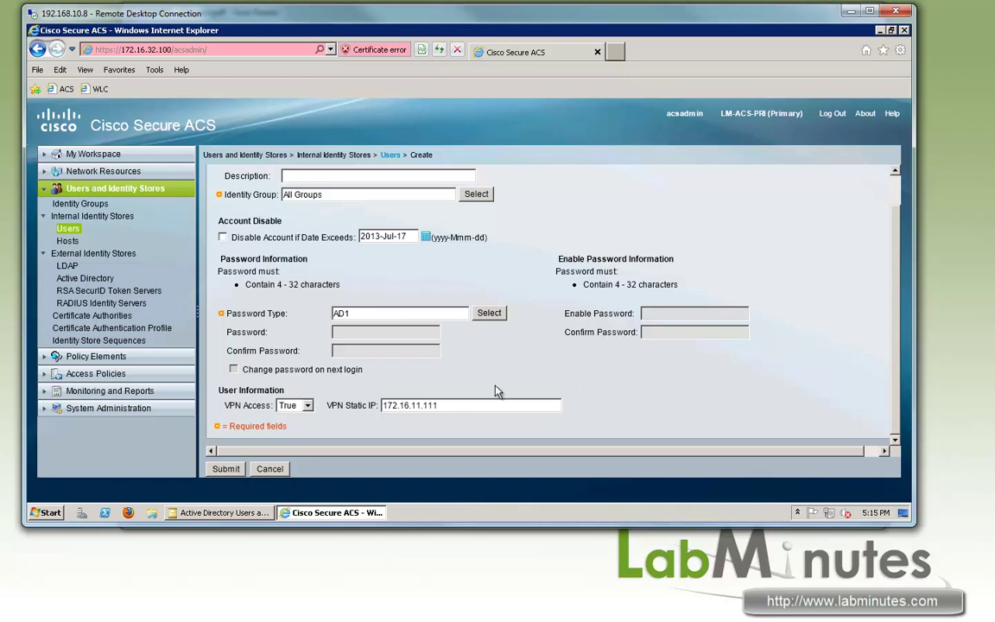
click(227, 469)
click(304, 250)
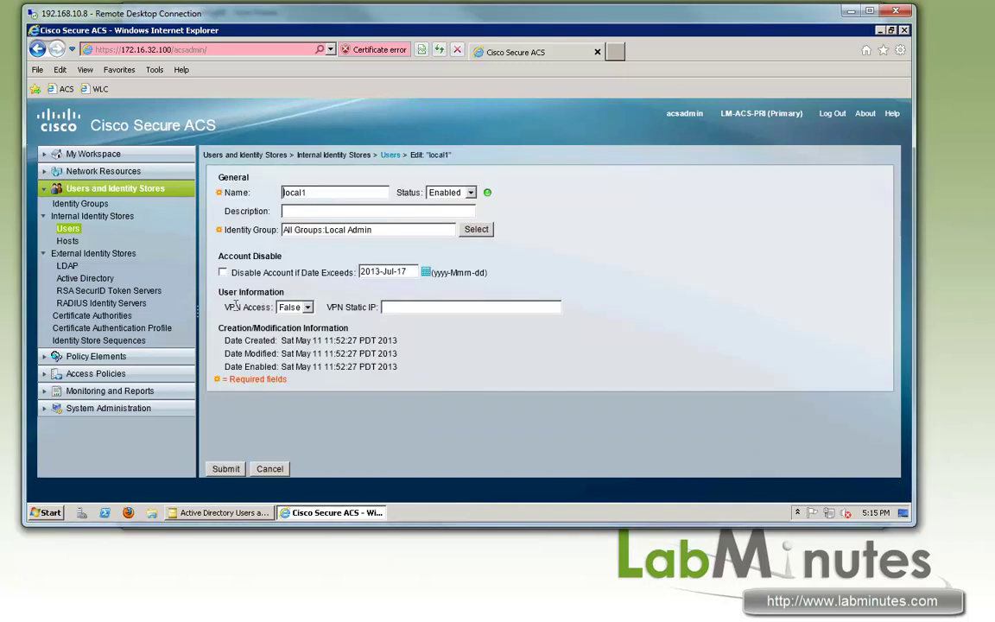
Review the local admin user's VPN Access and VPN Static IP settings against the network diagram.
drag(223, 308, 378, 308)
click(406, 306)
drag(273, 307, 223, 308)
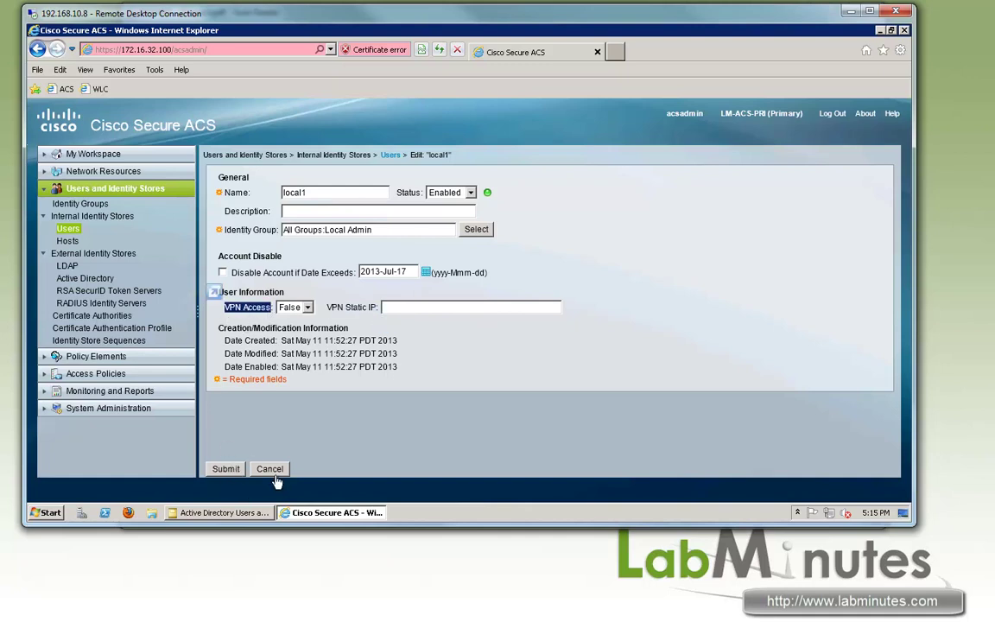
key(alt+Tab)
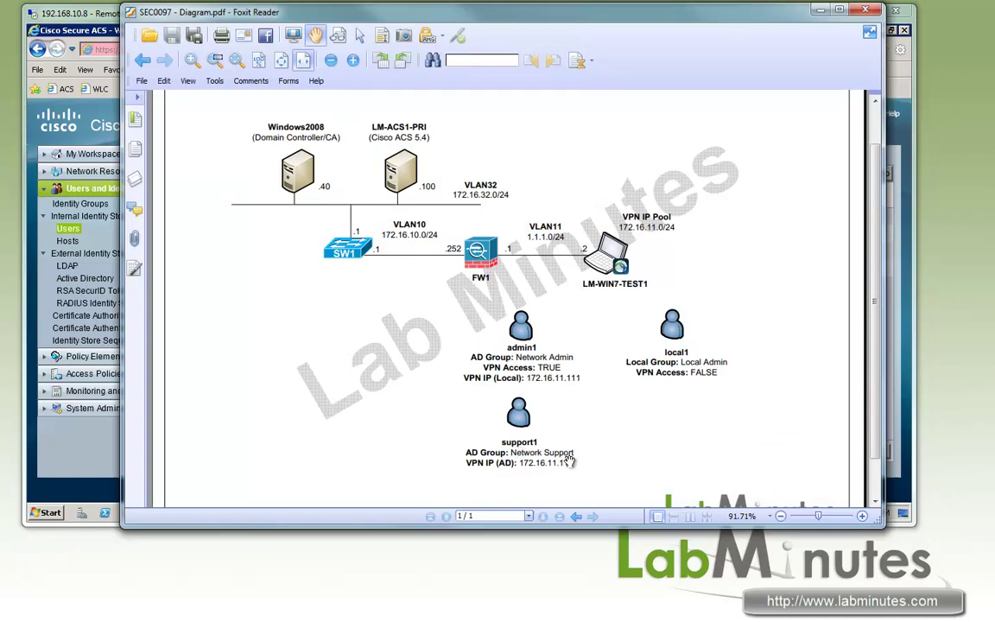
click(113, 29)
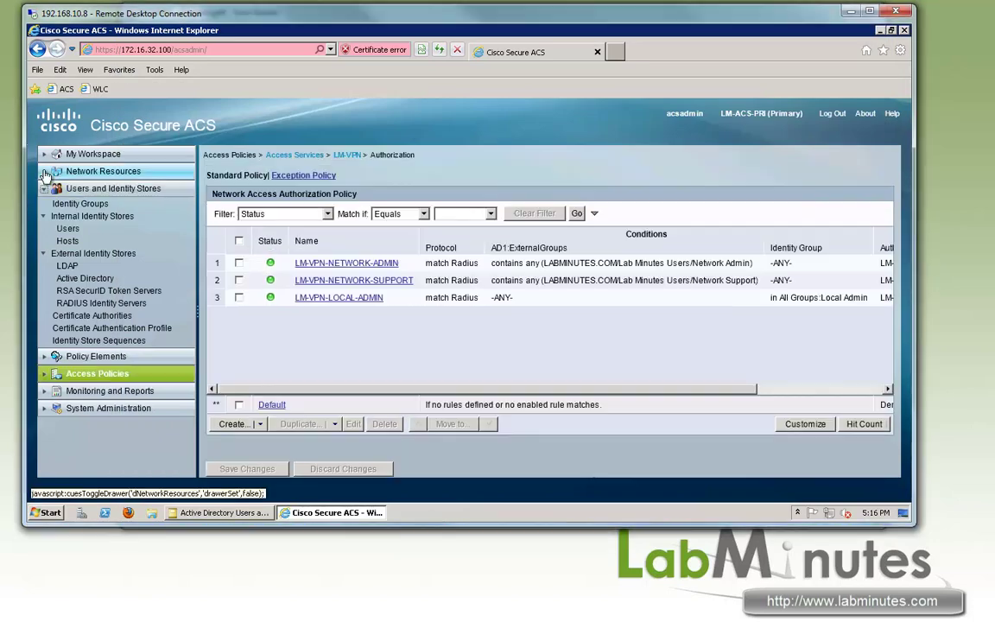
Reopen the Internal Users list to inspect admin1, then go to Identity Store Sequences.
click(45, 171)
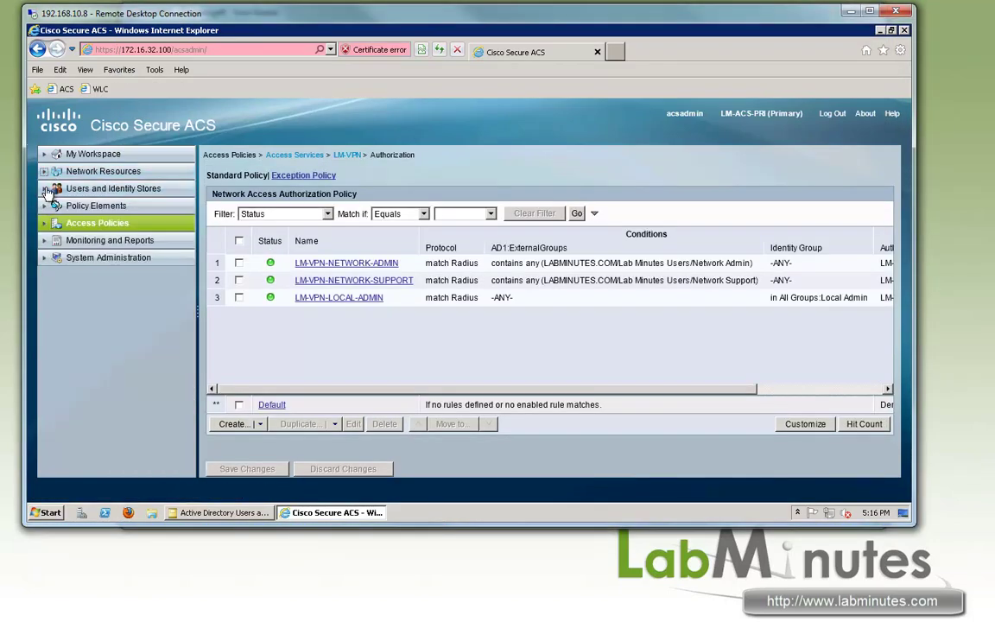
click(45, 190)
click(67, 228)
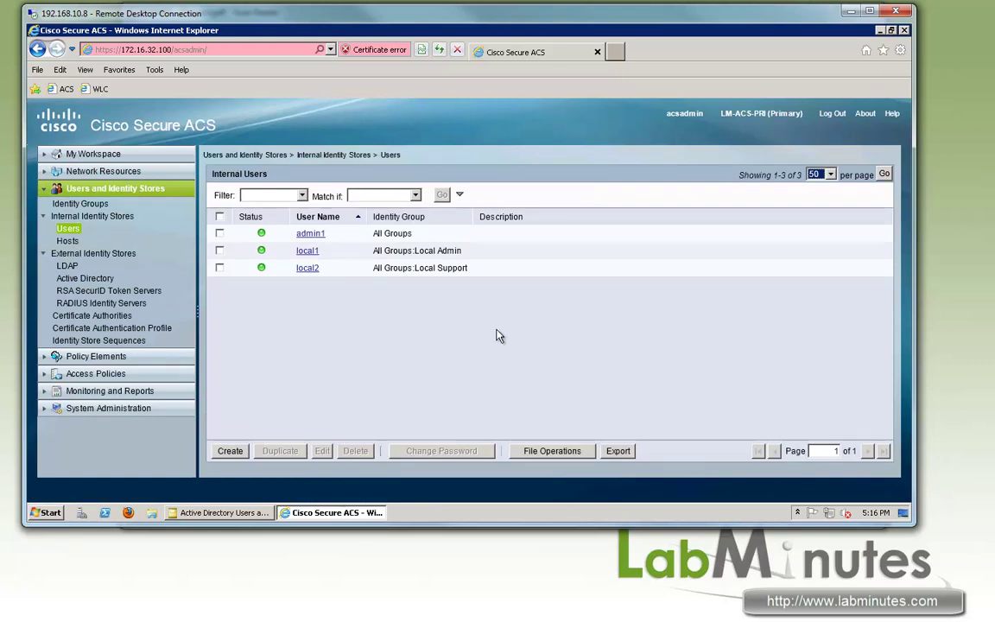
drag(413, 234, 374, 232)
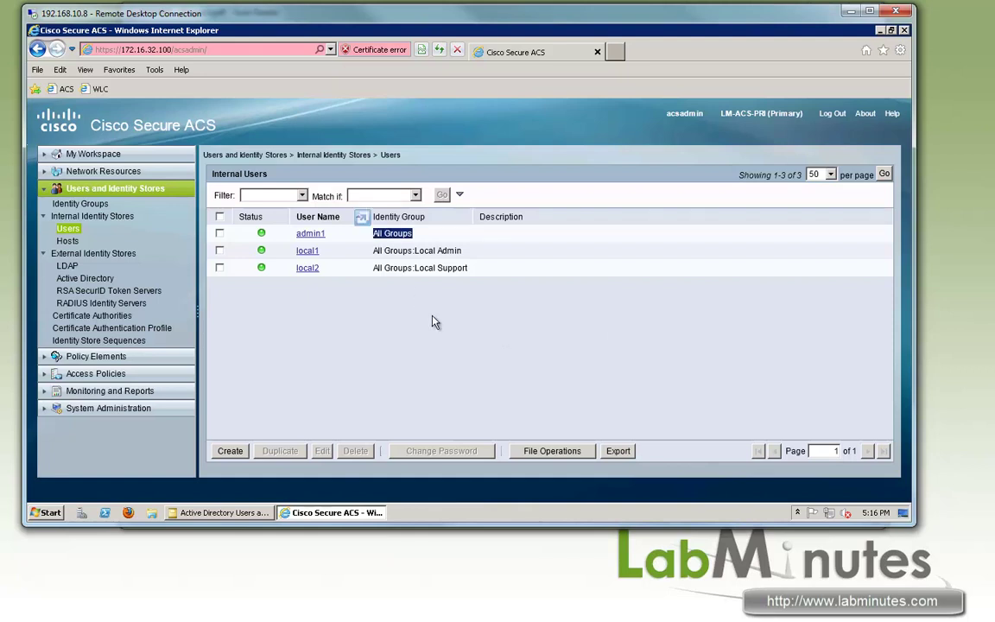
click(308, 250)
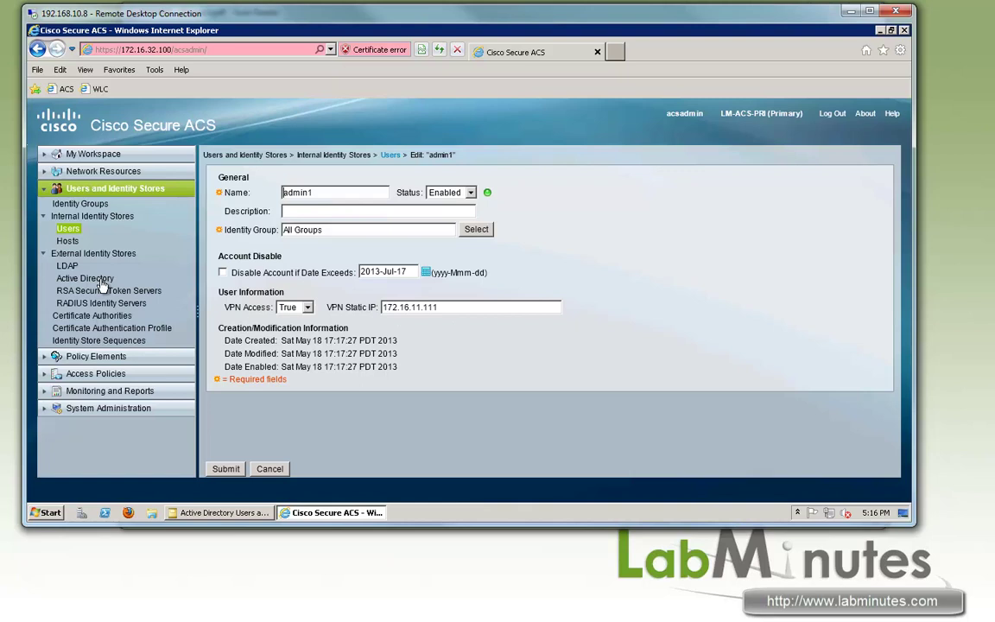
click(120, 344)
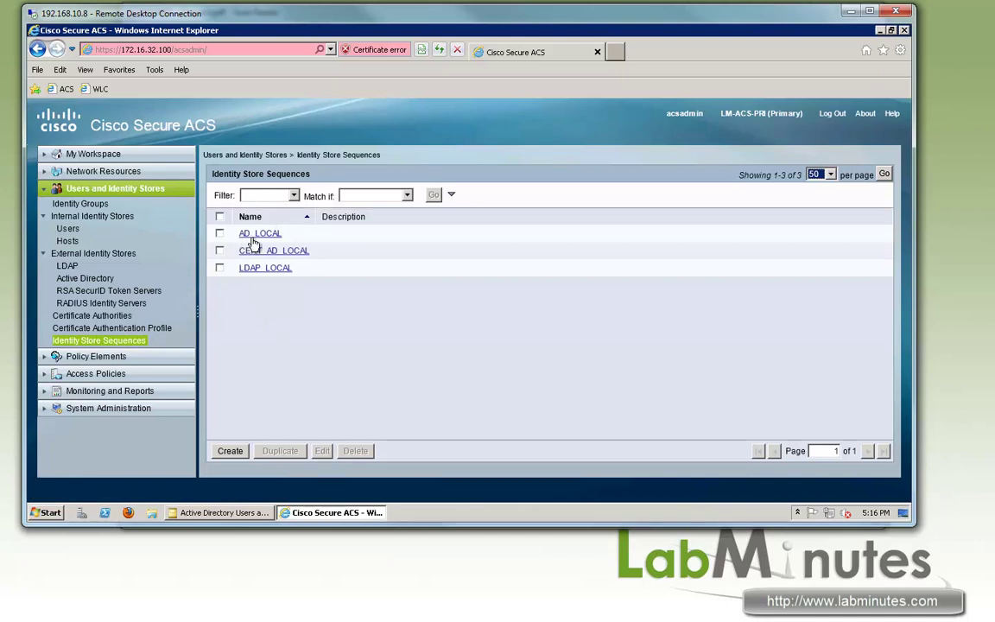
Start a new identity store sequence named LOLCA_AD with Password Based authentication enabled.
click(230, 454)
click(231, 453)
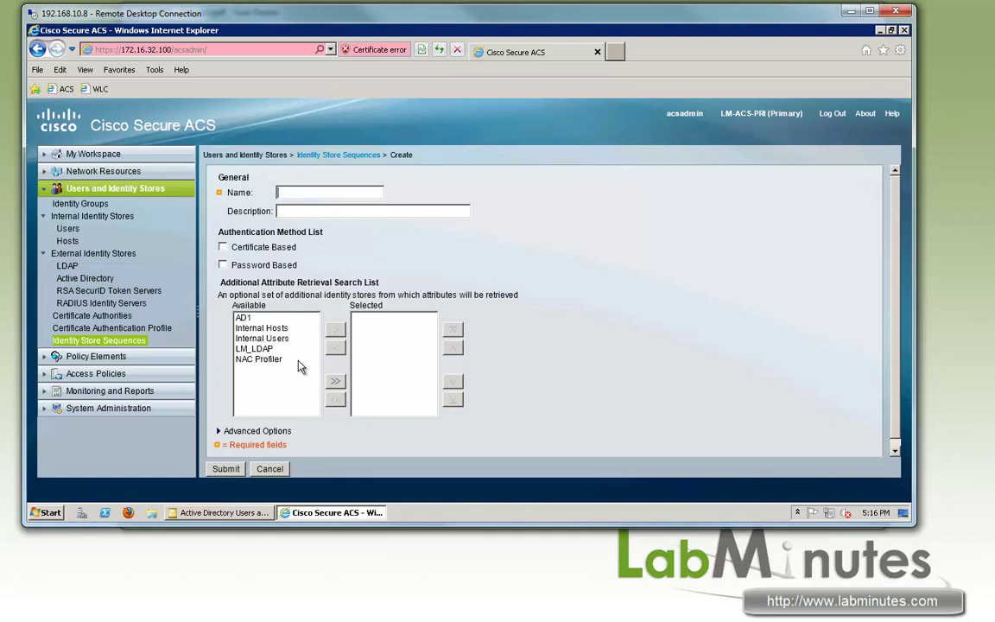
text(LOLCA_AD)
click(223, 264)
Order the search list as Internal Users, Internal Hosts, AD1 and submit the sequence.
click(265, 340)
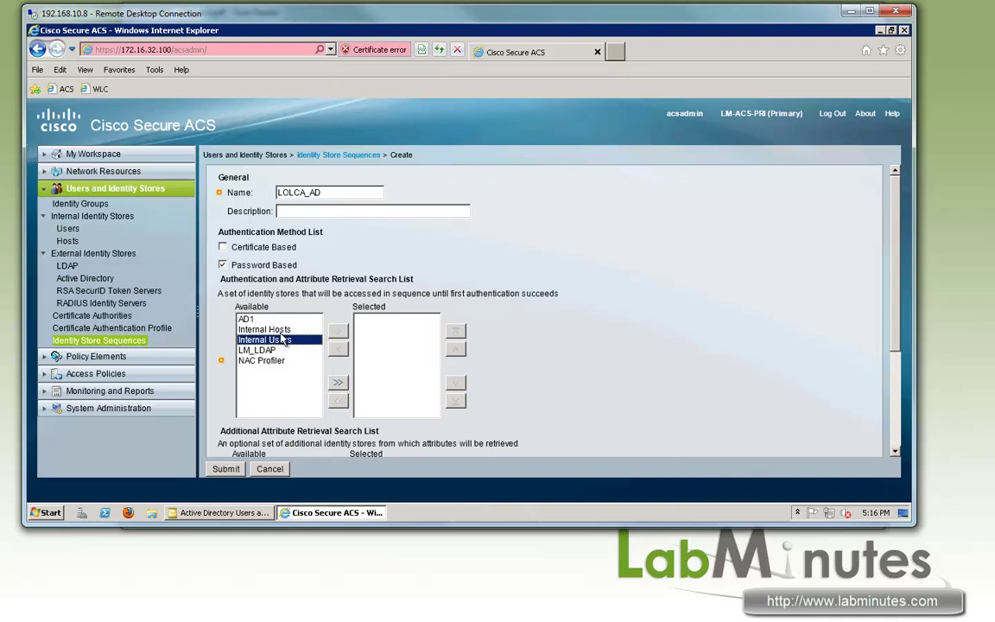
click(264, 329)
ctrl+click(265, 339)
click(337, 332)
click(390, 329)
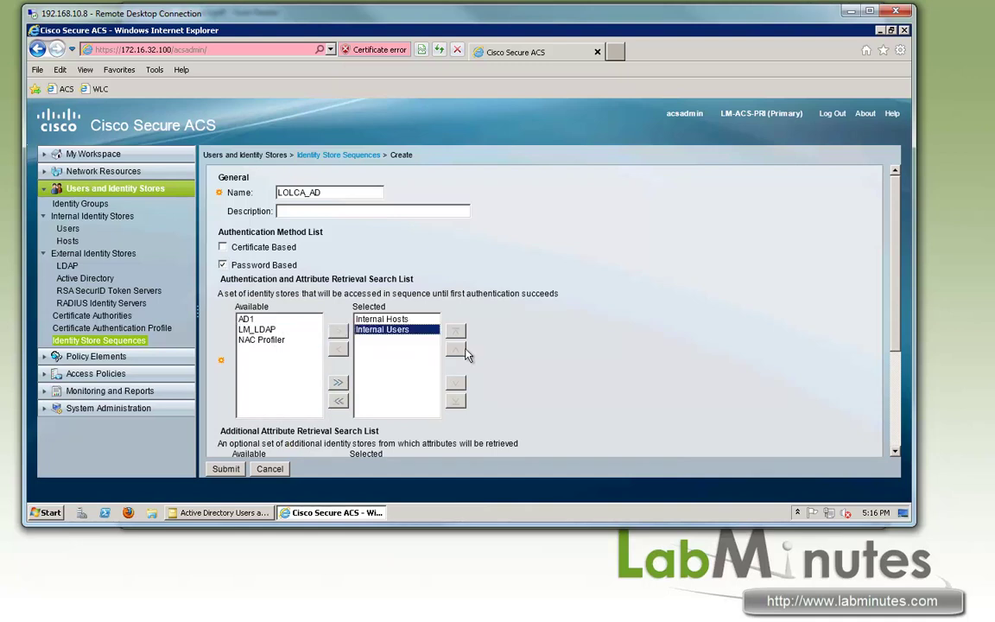
click(455, 348)
click(246, 319)
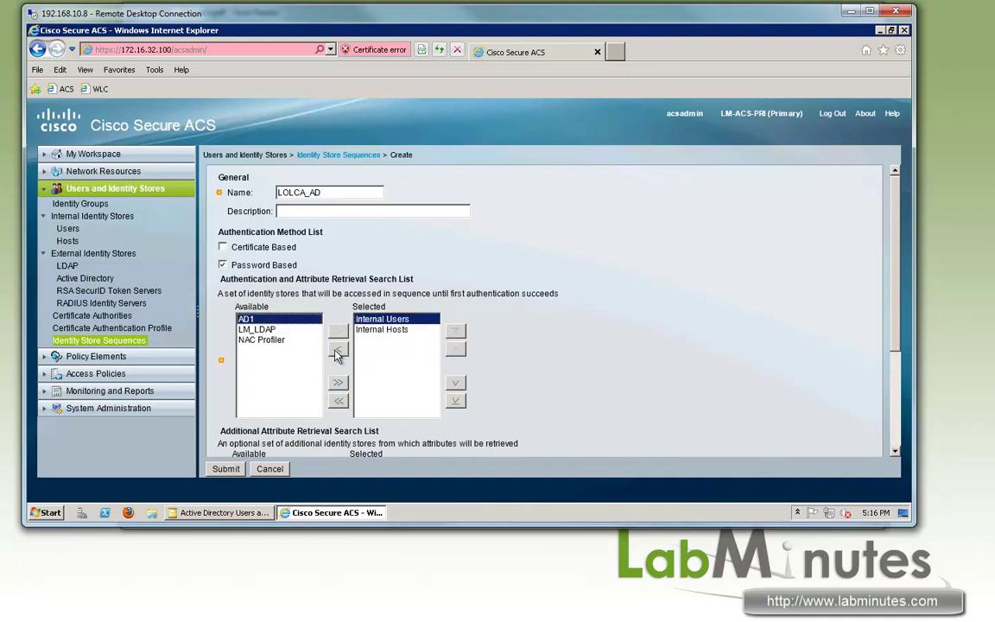
click(338, 331)
scroll(553, 366, down, 3)
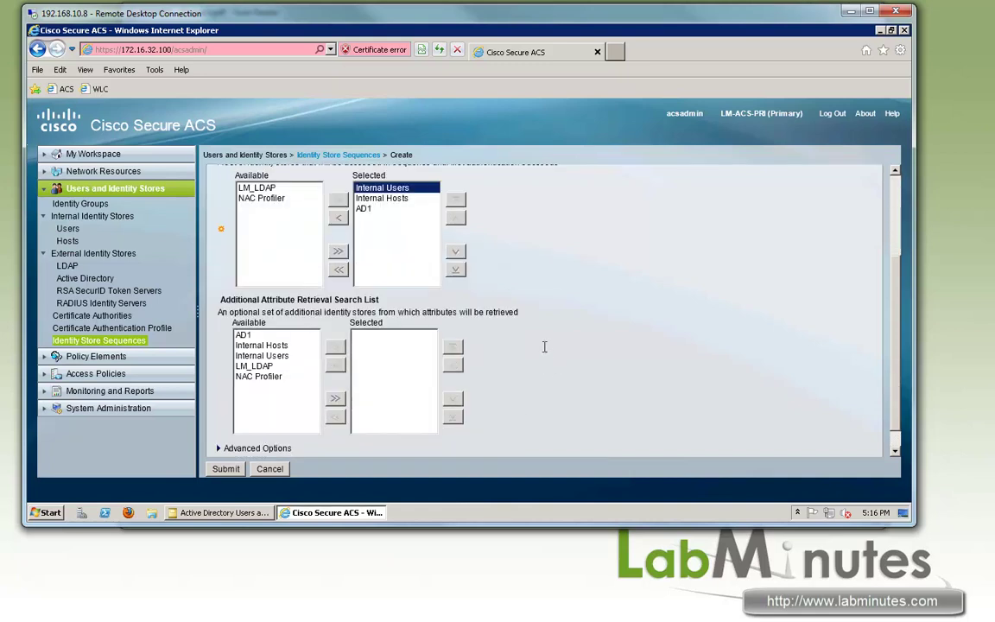
click(225, 469)
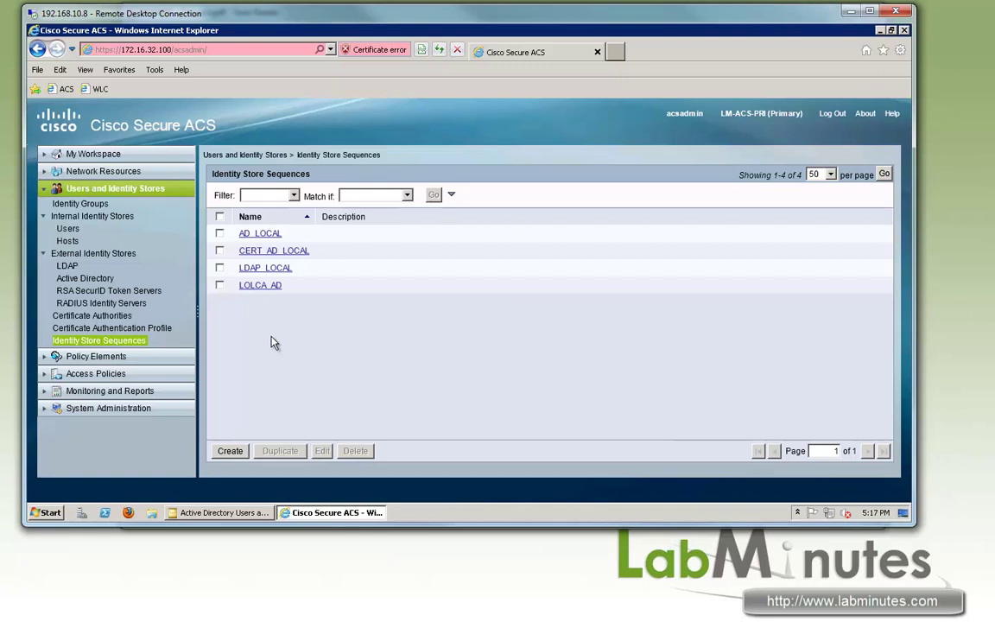
Open the RADIUS attributes of the LM-VPN-NETWORK-ADMIN authorization profile.
click(45, 358)
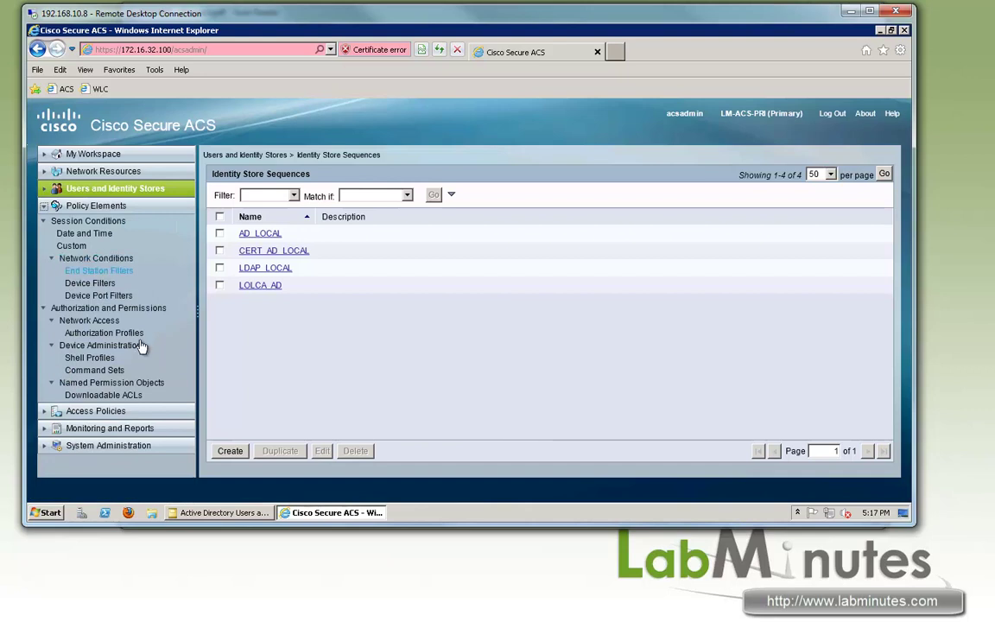
click(103, 334)
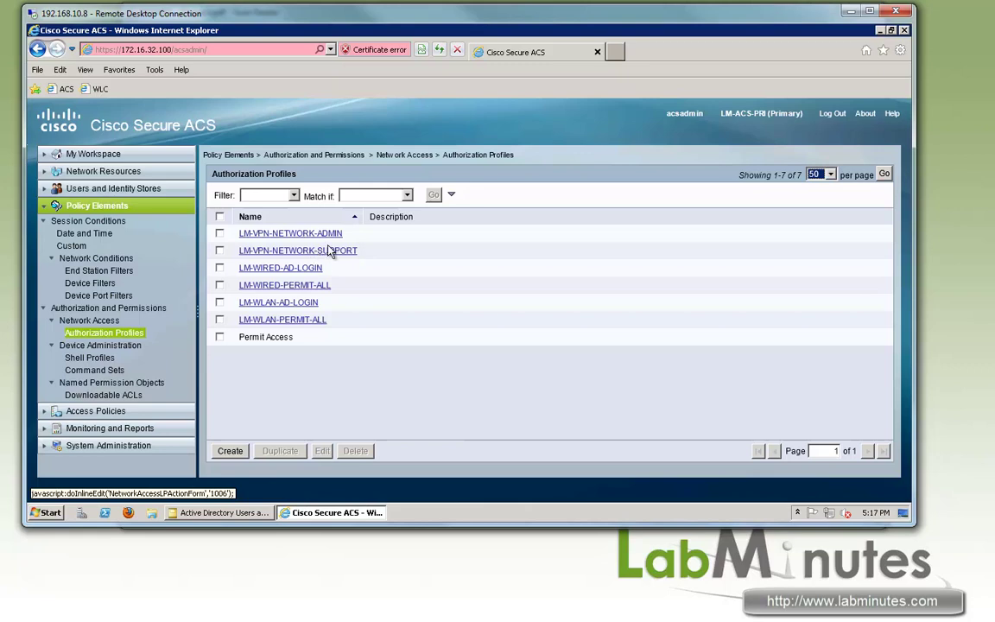
click(300, 234)
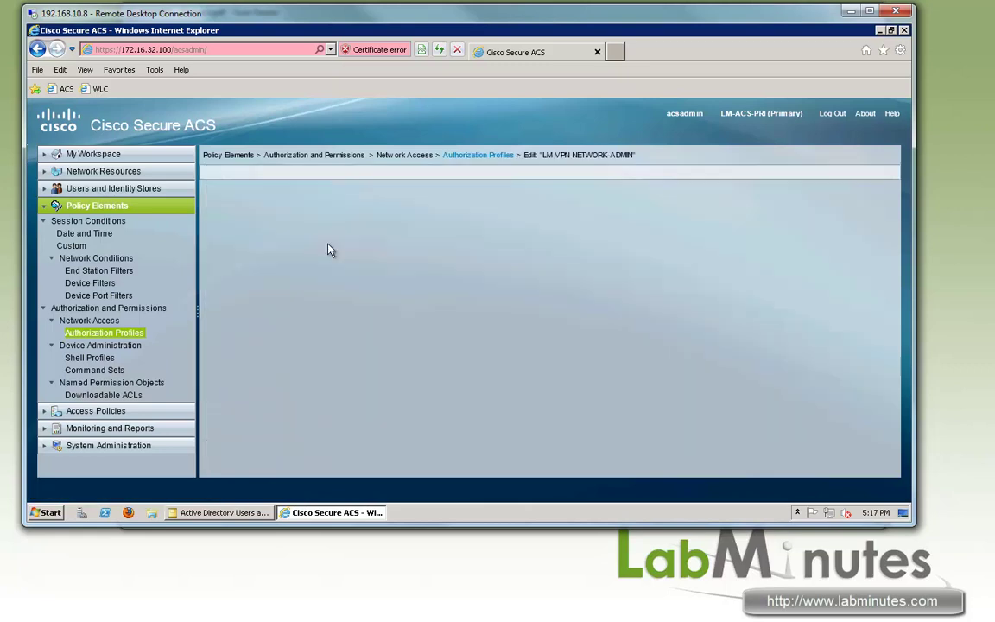
click(371, 185)
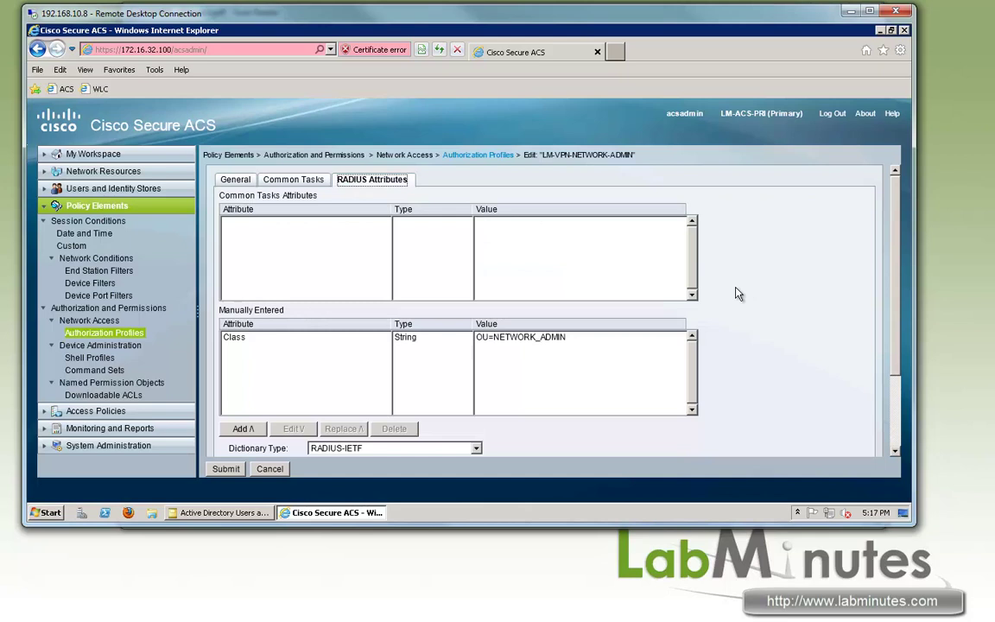
scroll(733, 291, down, 2)
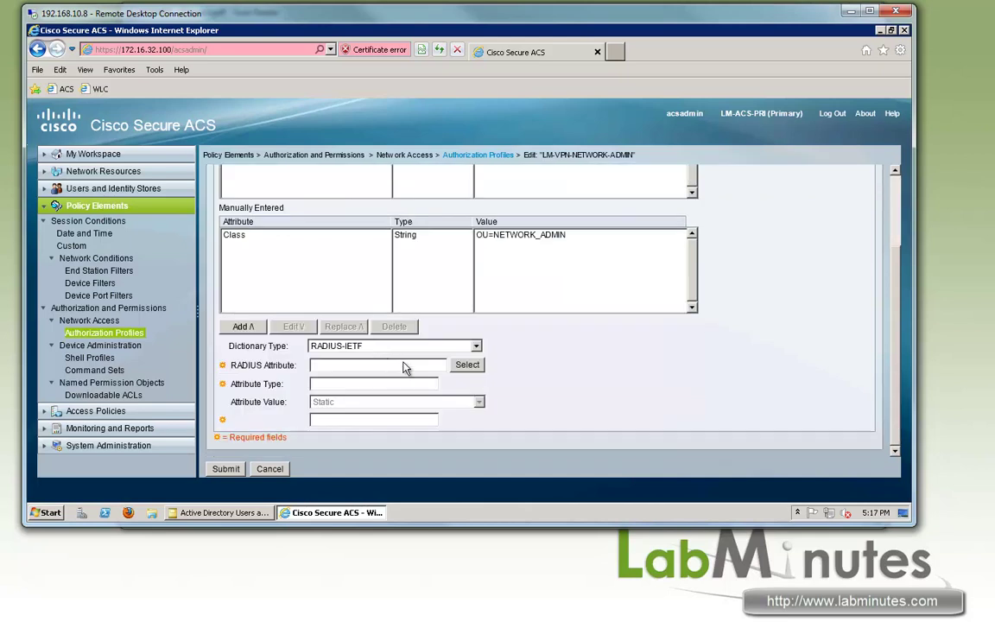
Choose Framed-IP-Address, valued dynamically from Internal Users VPN Static IP, and submit the profile.
click(467, 365)
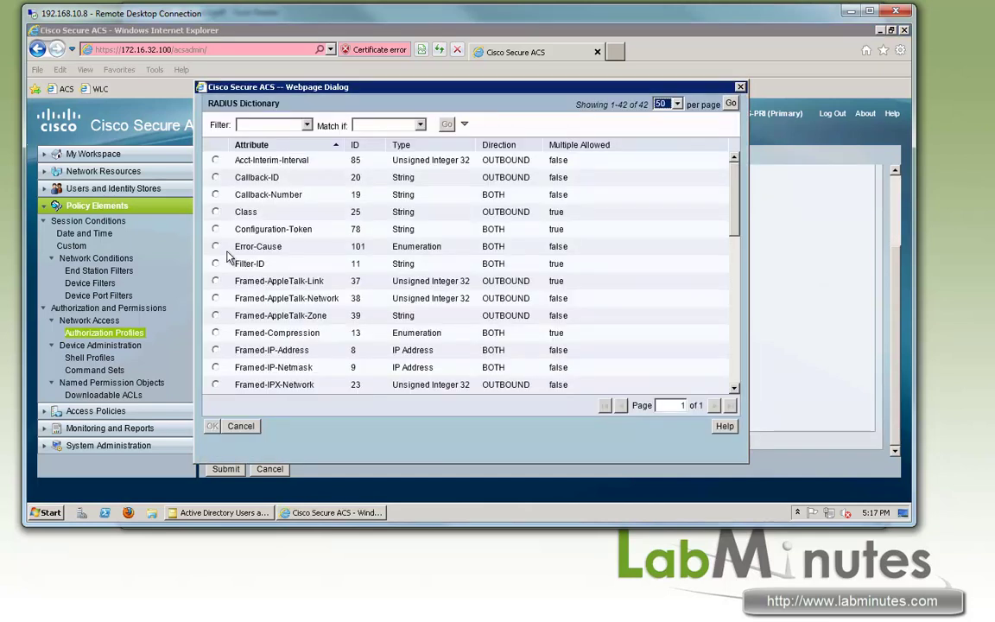
click(215, 350)
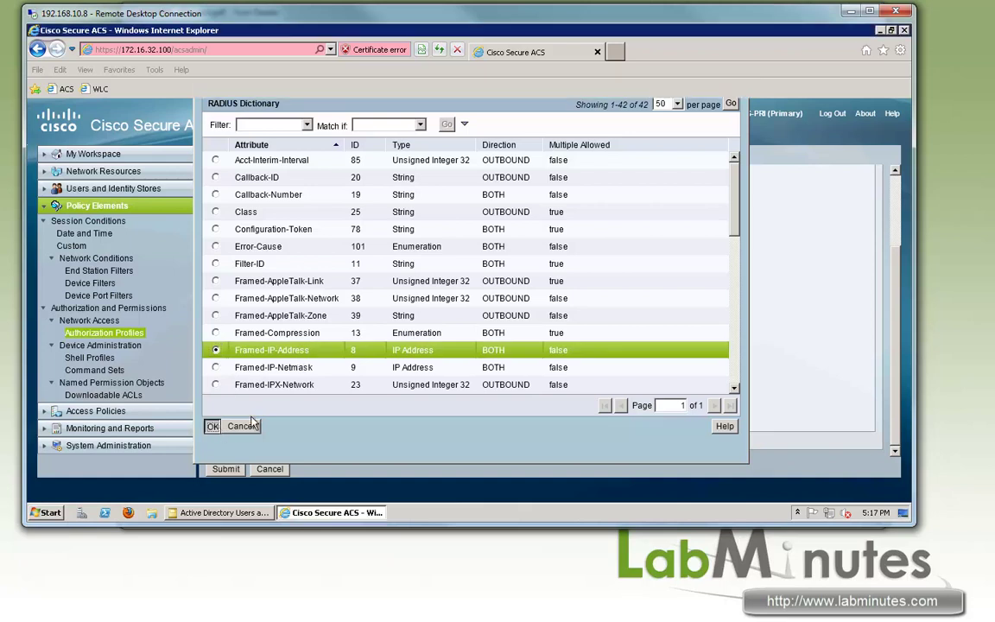
click(213, 427)
click(373, 402)
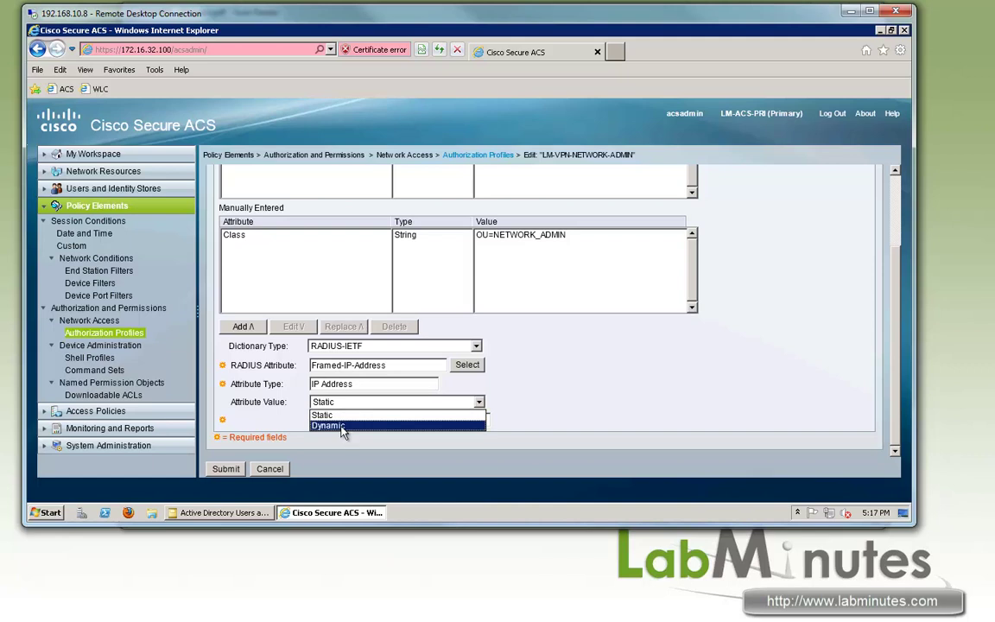
click(342, 427)
click(429, 423)
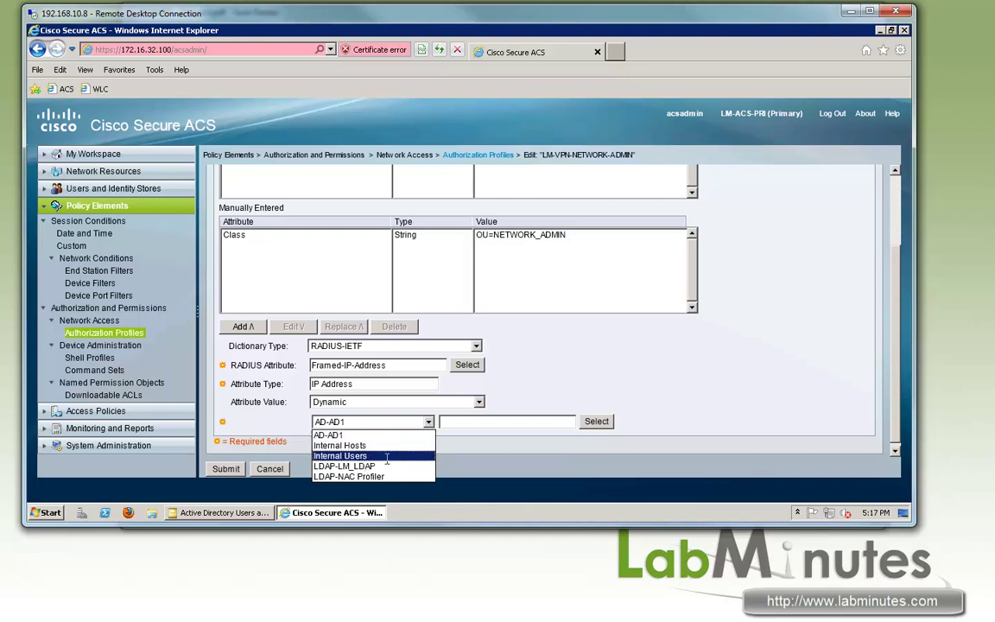
click(350, 455)
click(587, 425)
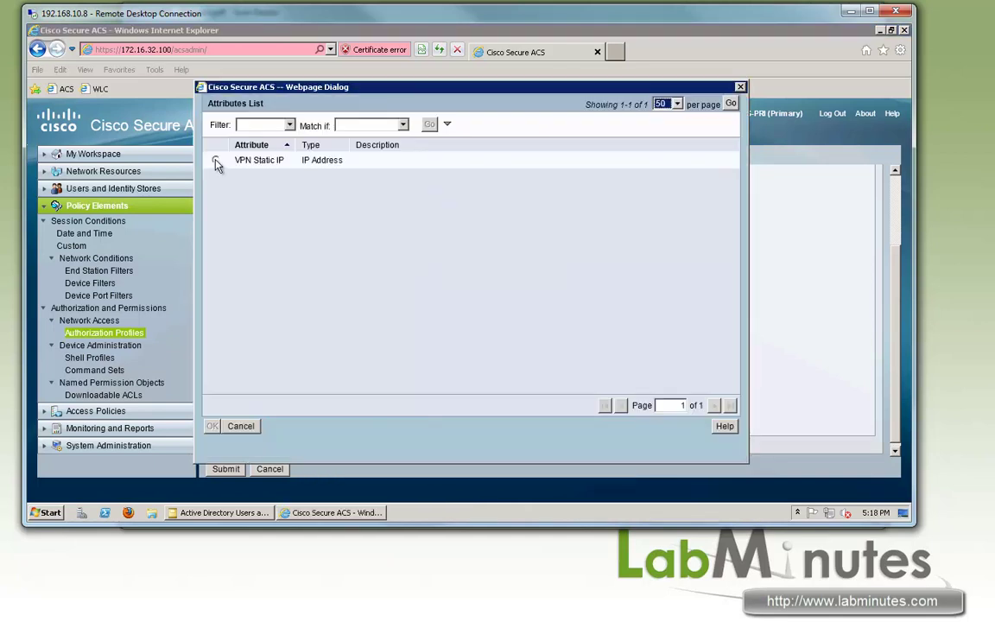
click(216, 162)
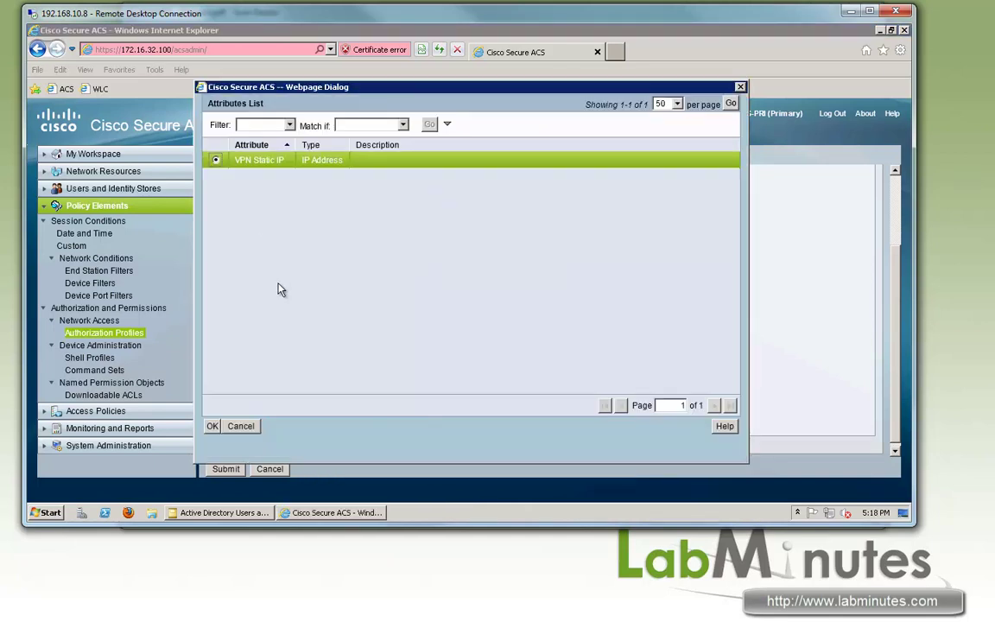
click(211, 425)
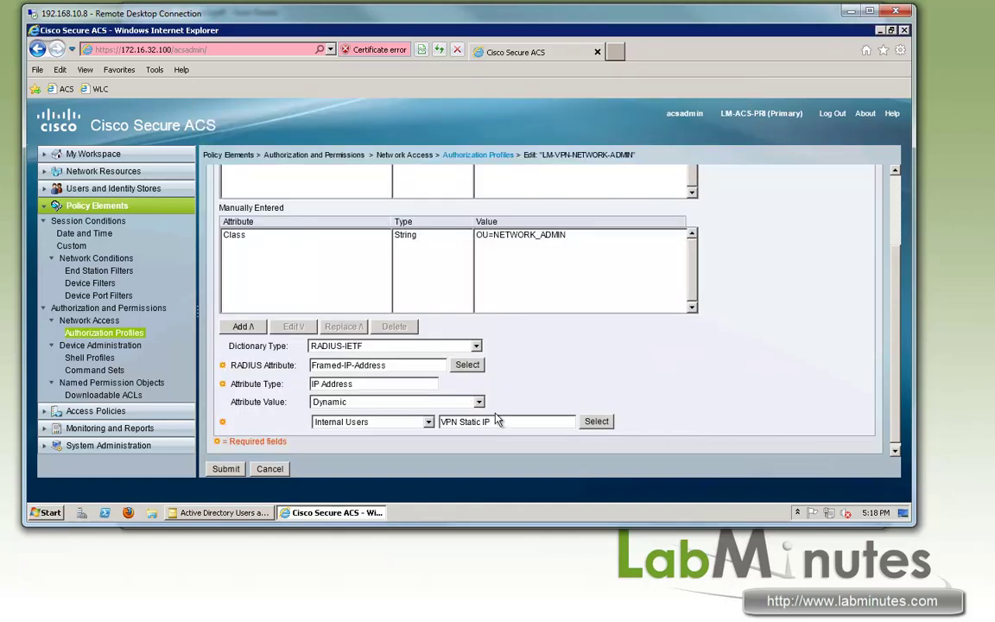
drag(354, 384, 259, 395)
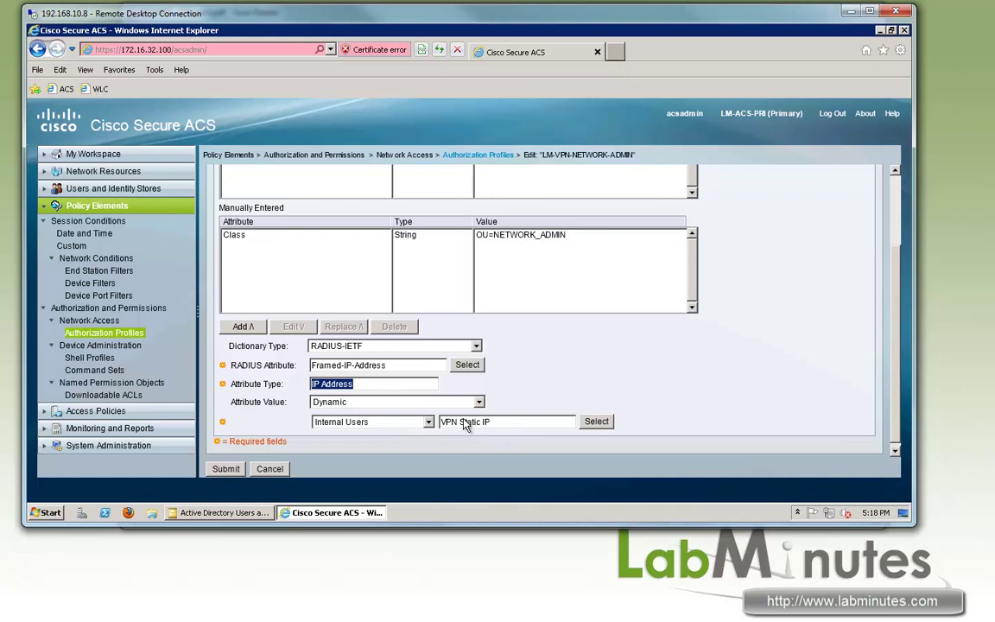
click(226, 469)
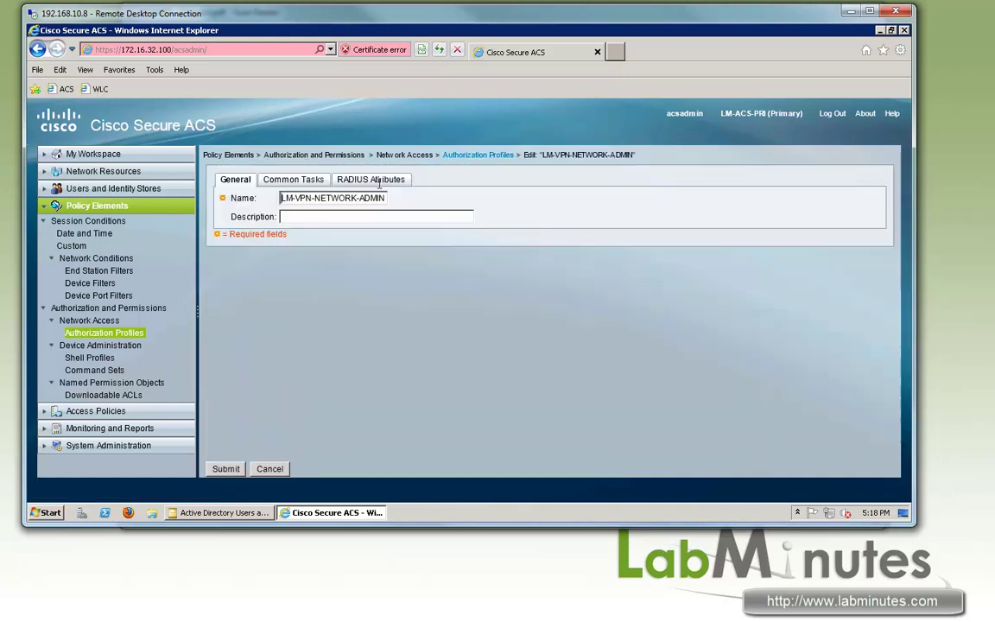
Re-enter Framed-IP-Address as dynamic Internal Users VPN Static IP, add it, and save the profile.
click(350, 179)
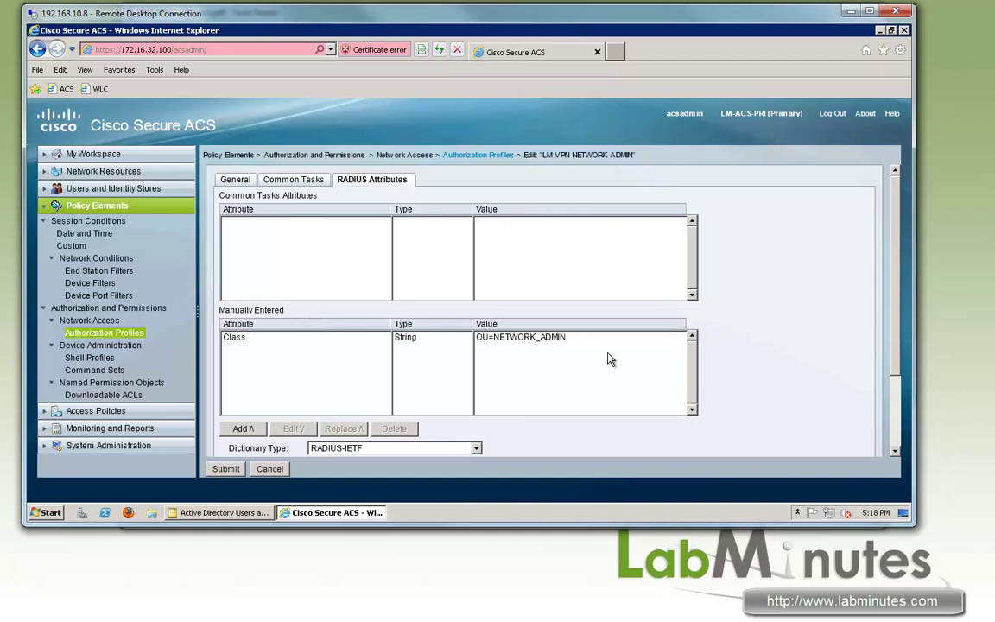
scroll(610, 358, down, 3)
click(466, 362)
click(216, 350)
click(213, 426)
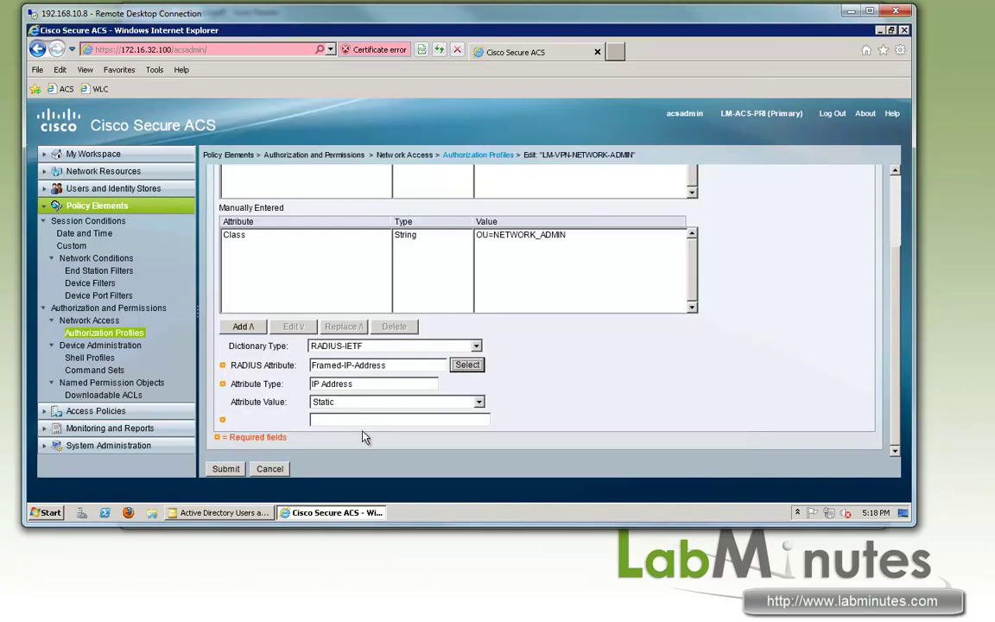
click(436, 402)
click(398, 422)
click(371, 422)
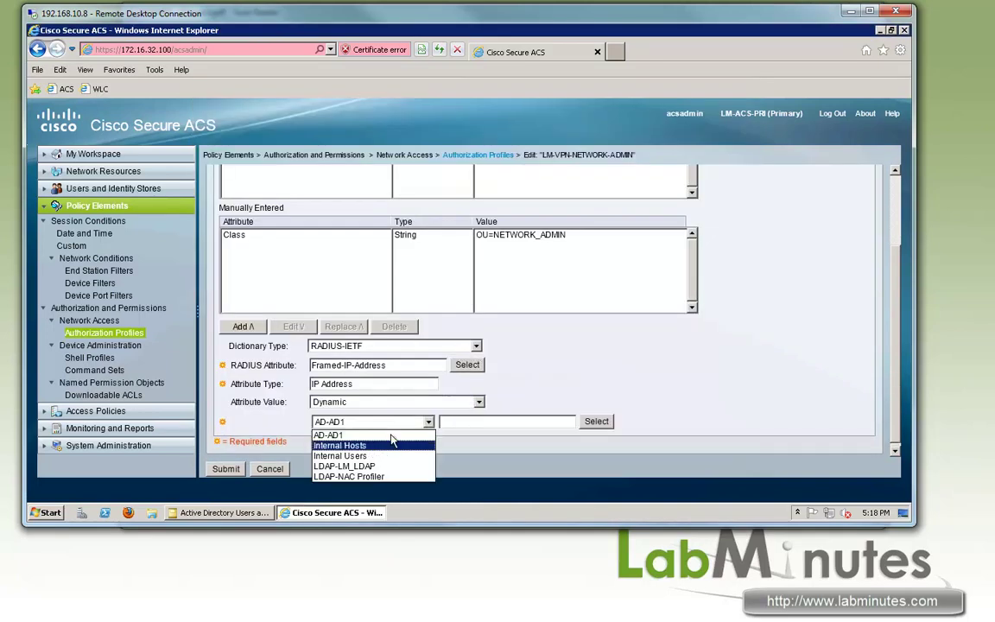
click(346, 445)
click(389, 421)
click(340, 455)
click(596, 422)
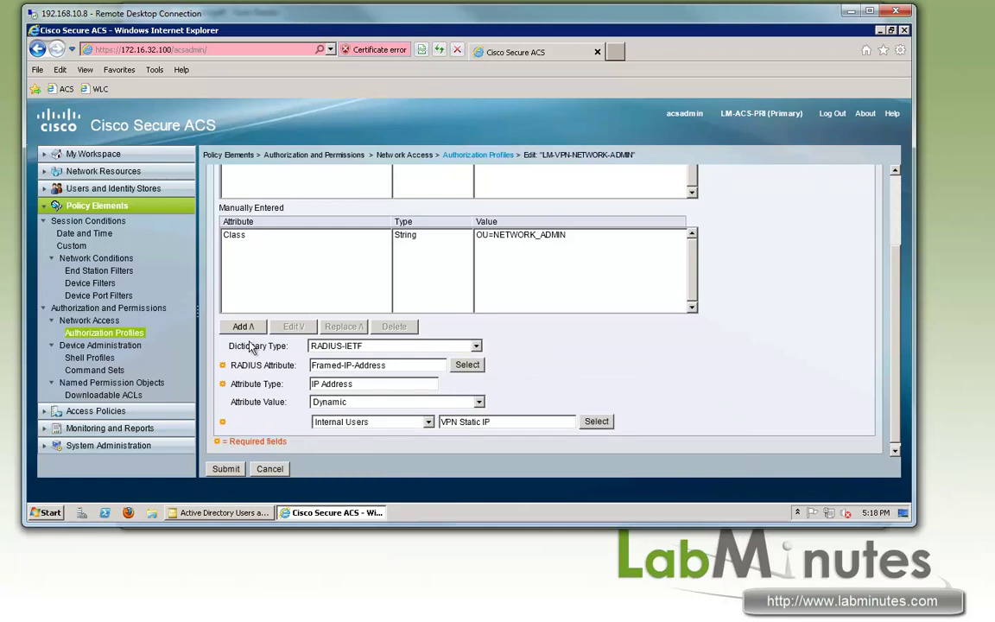
click(243, 327)
click(224, 475)
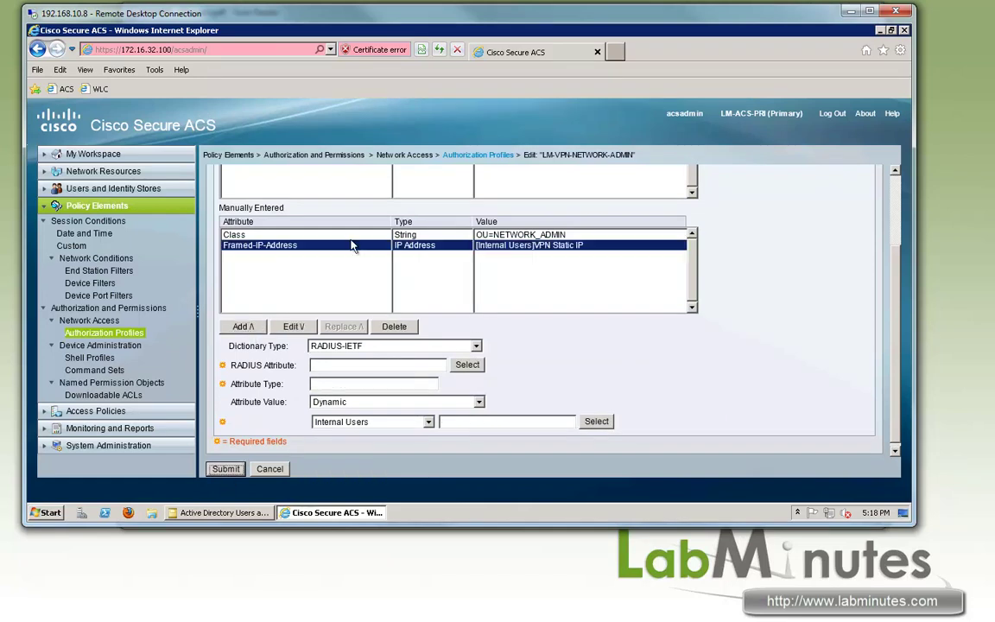
Pick Framed-IP-Address from the RADIUS dictionary in the LM-VPN-NETWORK-SUPPORT profile's RADIUS attributes.
click(311, 250)
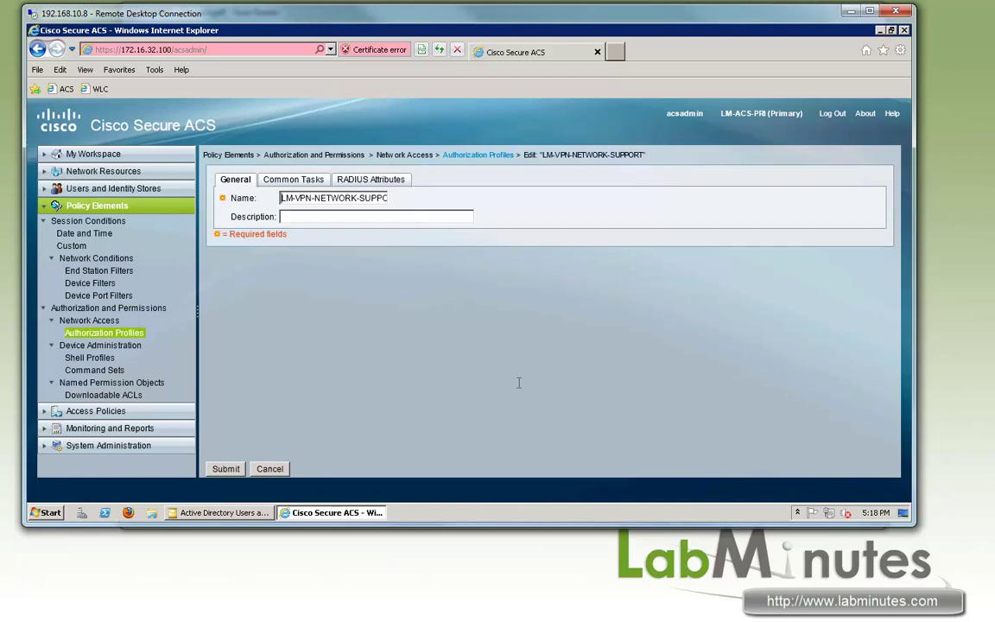
click(367, 180)
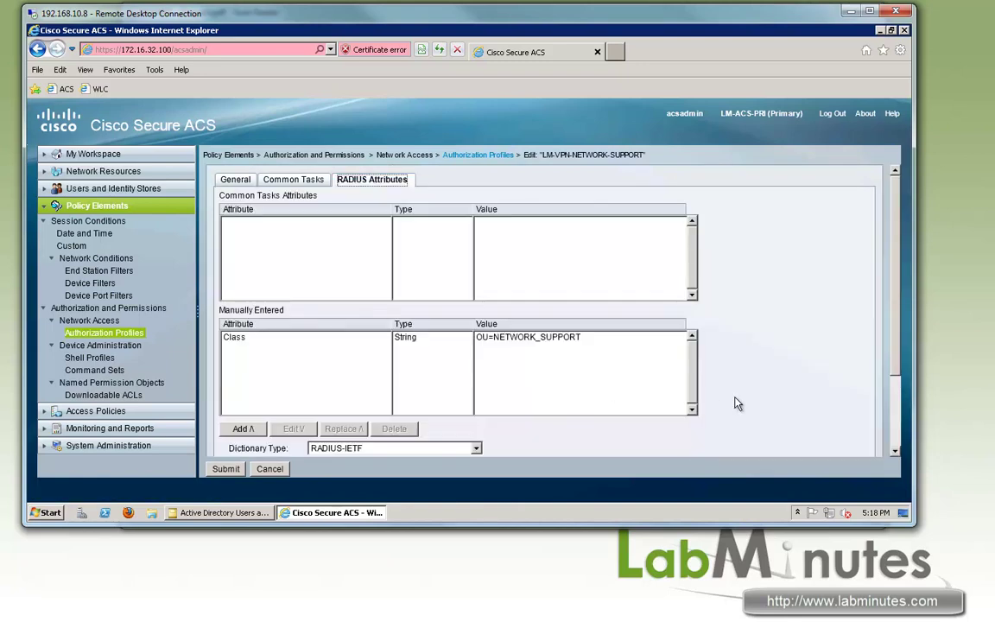
scroll(605, 389, down, 3)
click(467, 365)
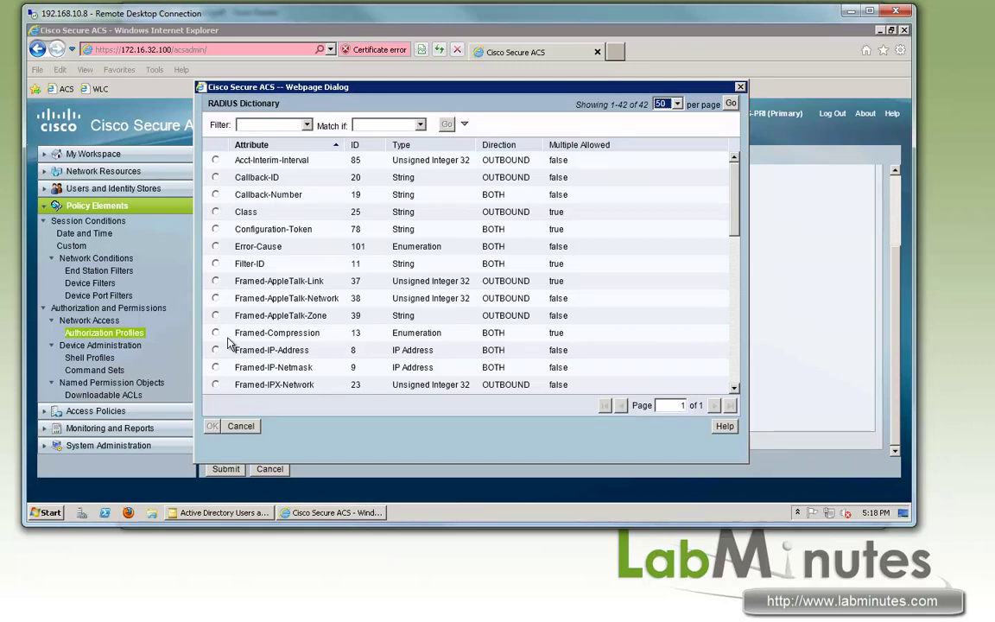
click(215, 350)
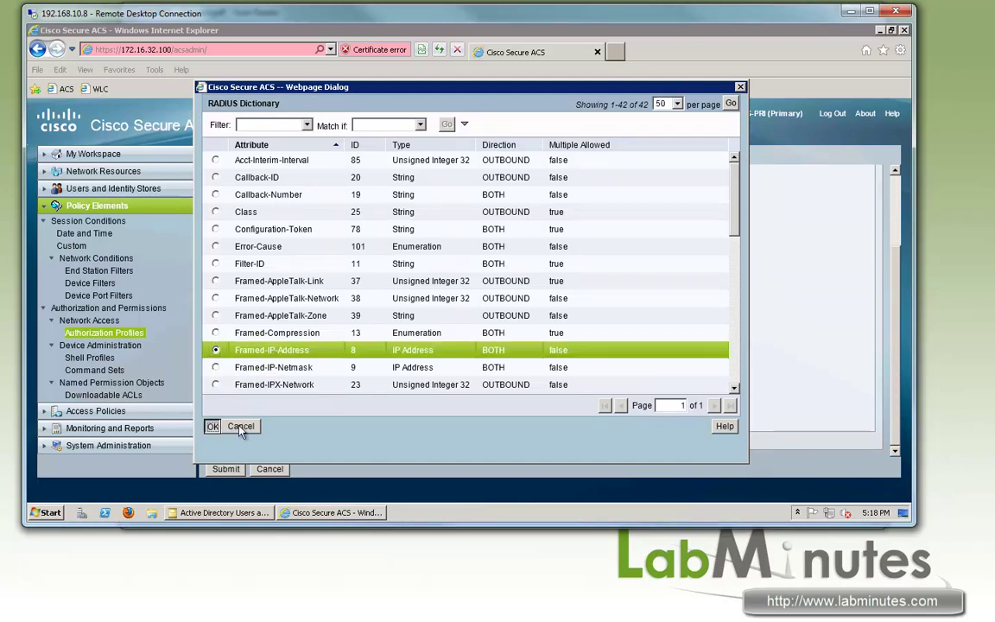
click(212, 426)
Make its value Dynamic from AD-AD1, find no AD1 attributes, and cancel the picker.
click(380, 402)
click(345, 425)
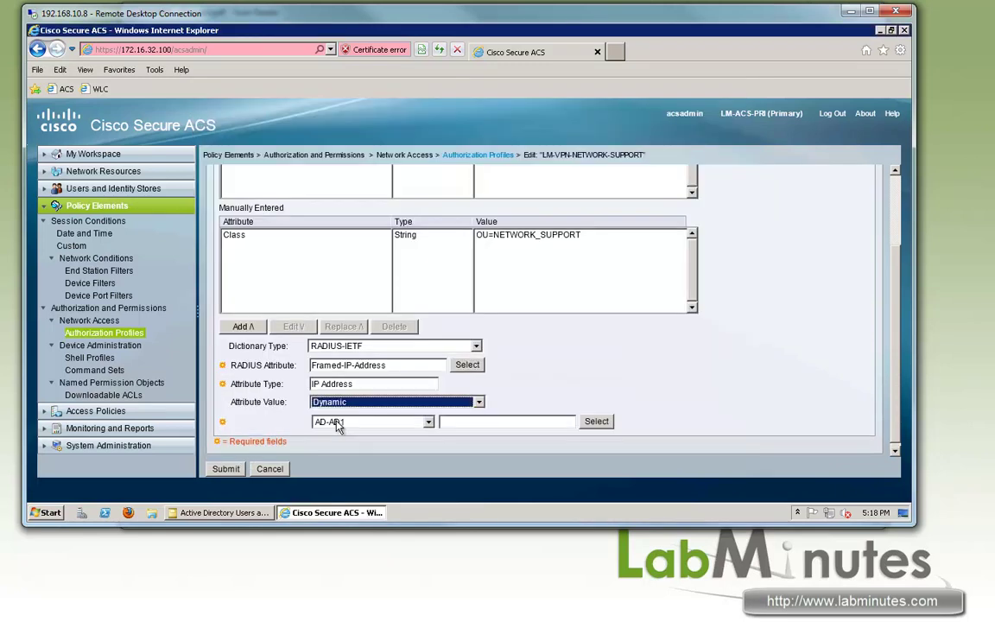
click(338, 423)
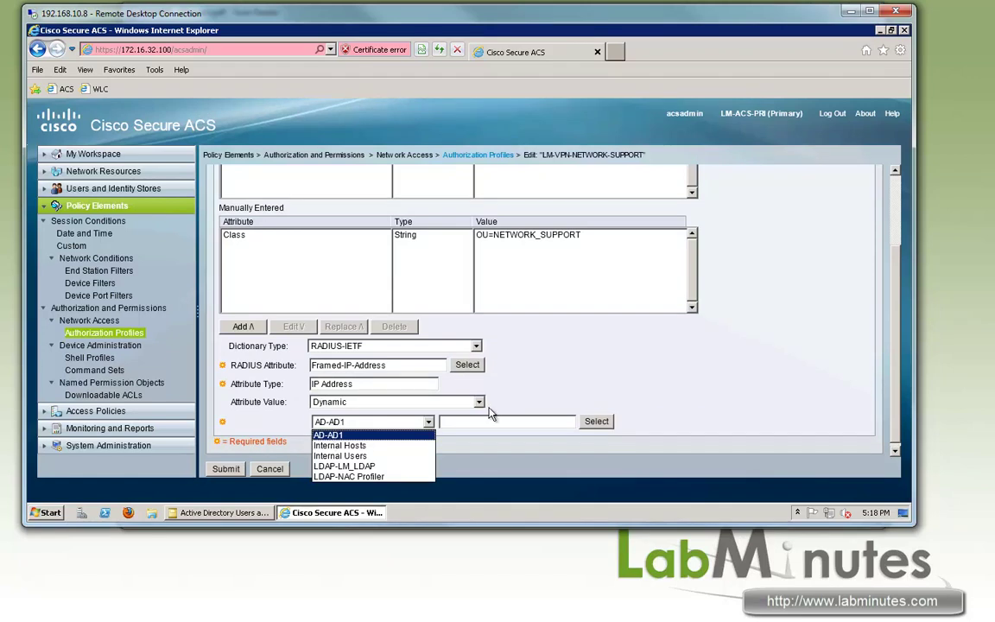
click(596, 422)
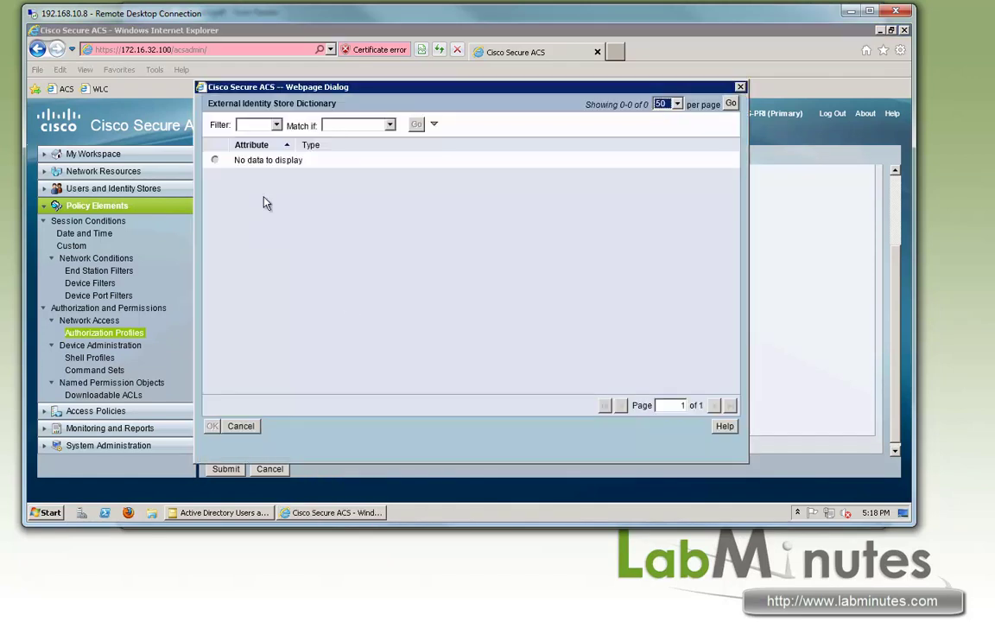
click(241, 426)
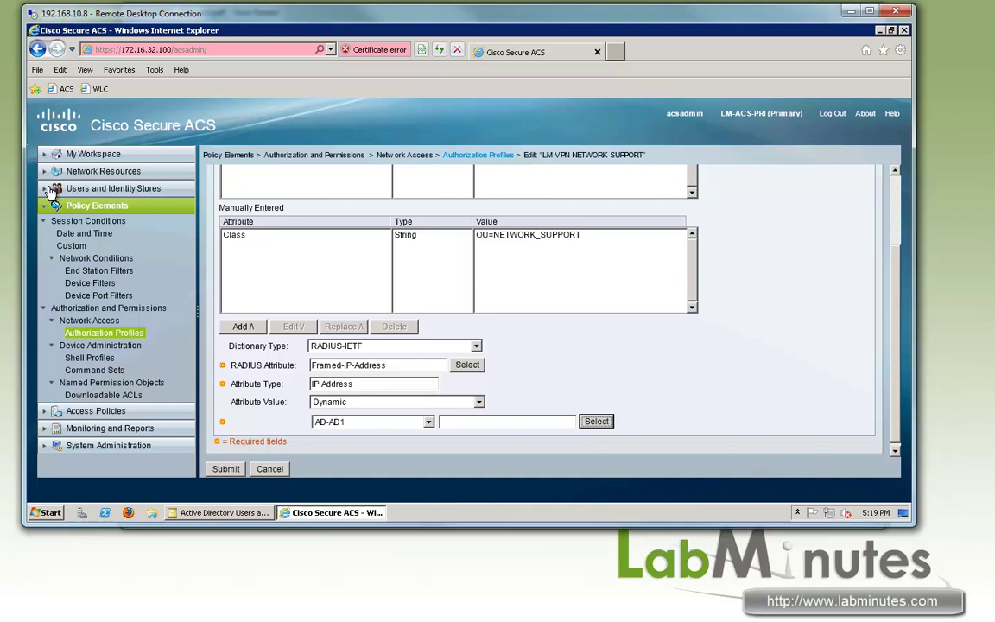
click(73, 190)
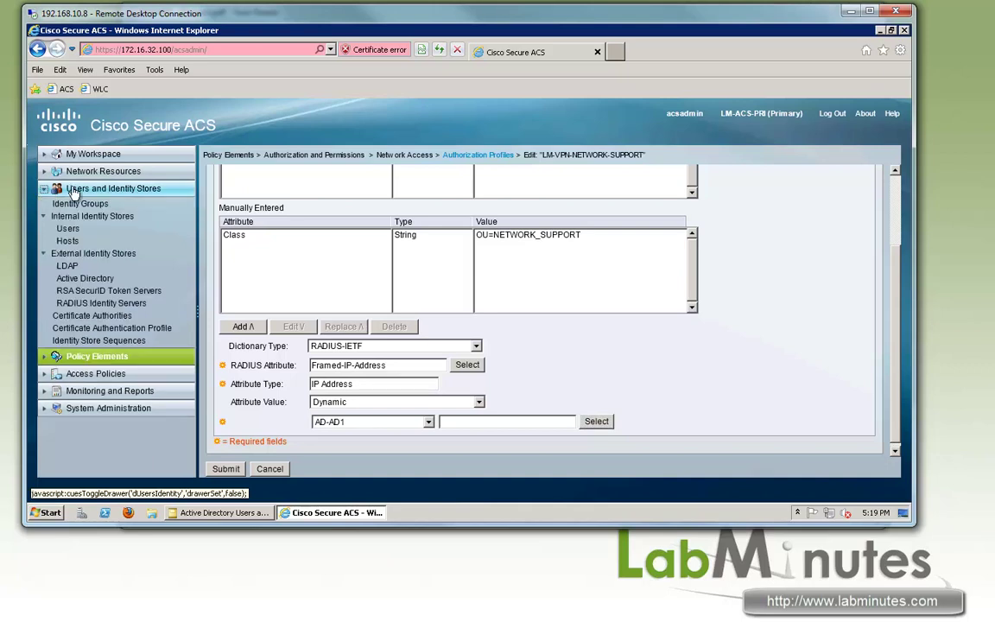
Replace the description directory attribute's type with IP Address and save the Active Directory changes.
click(87, 278)
click(473, 179)
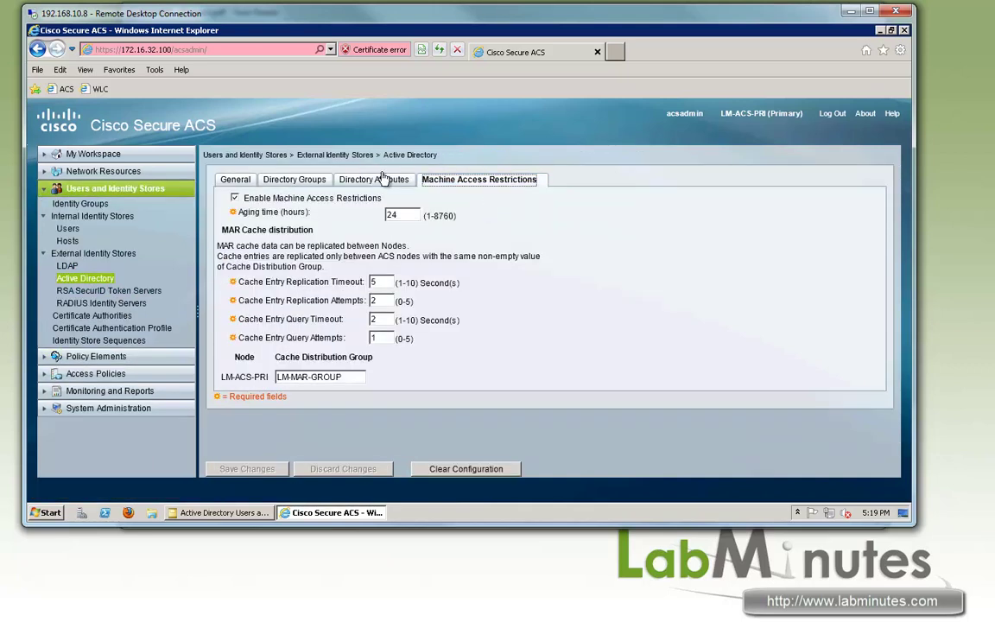
click(374, 179)
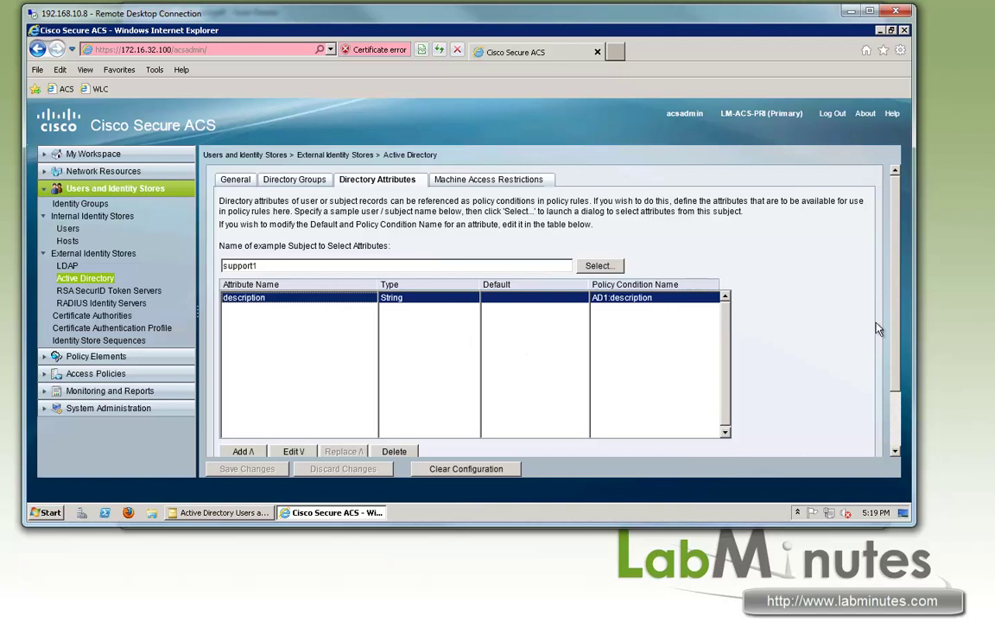
scroll(895, 349, down, 2)
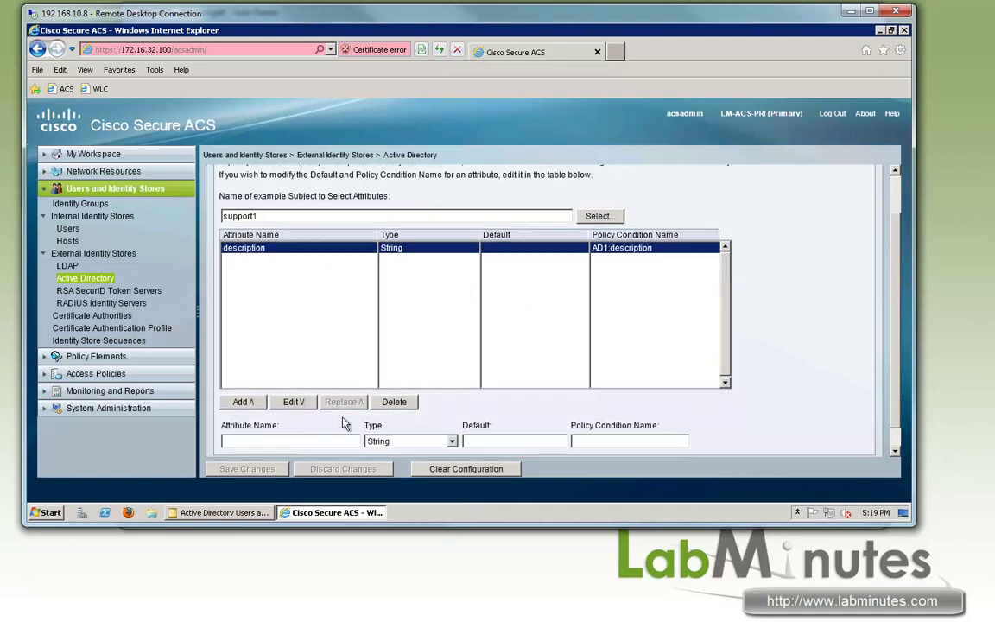
click(294, 402)
click(410, 440)
click(388, 471)
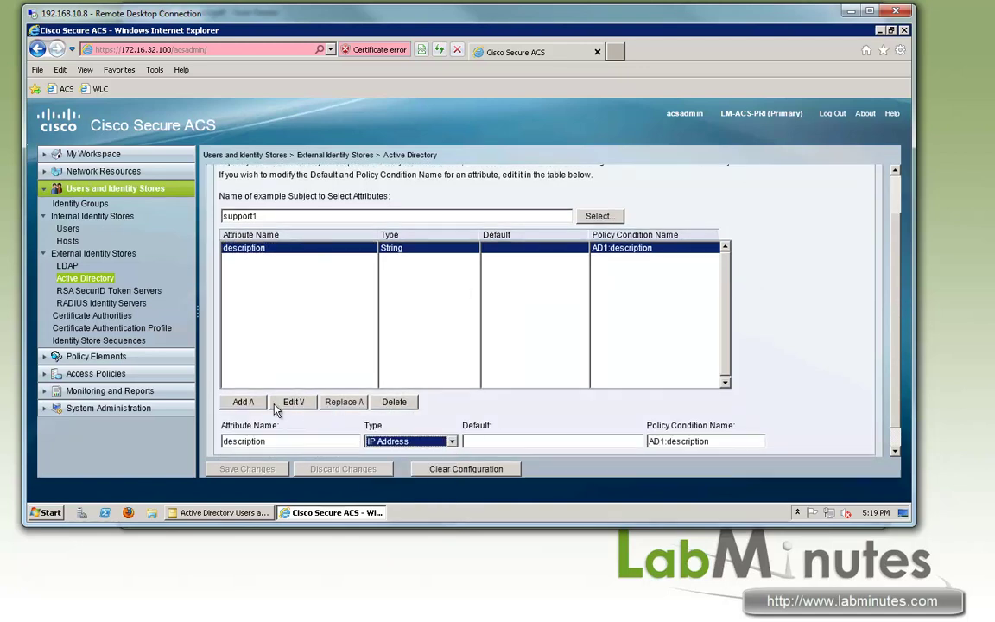
click(342, 402)
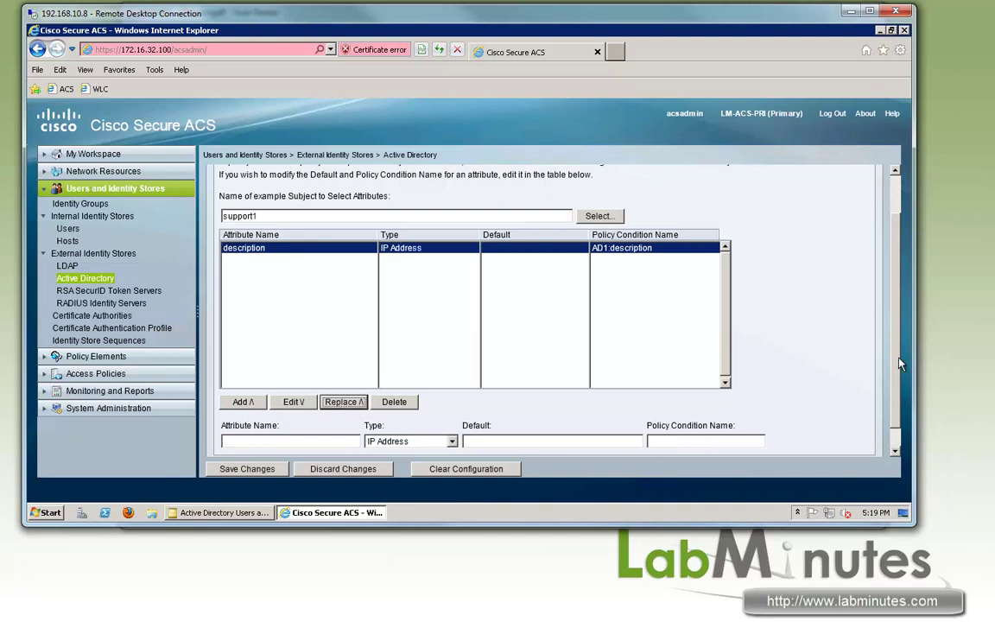
scroll(899, 364, down, 1)
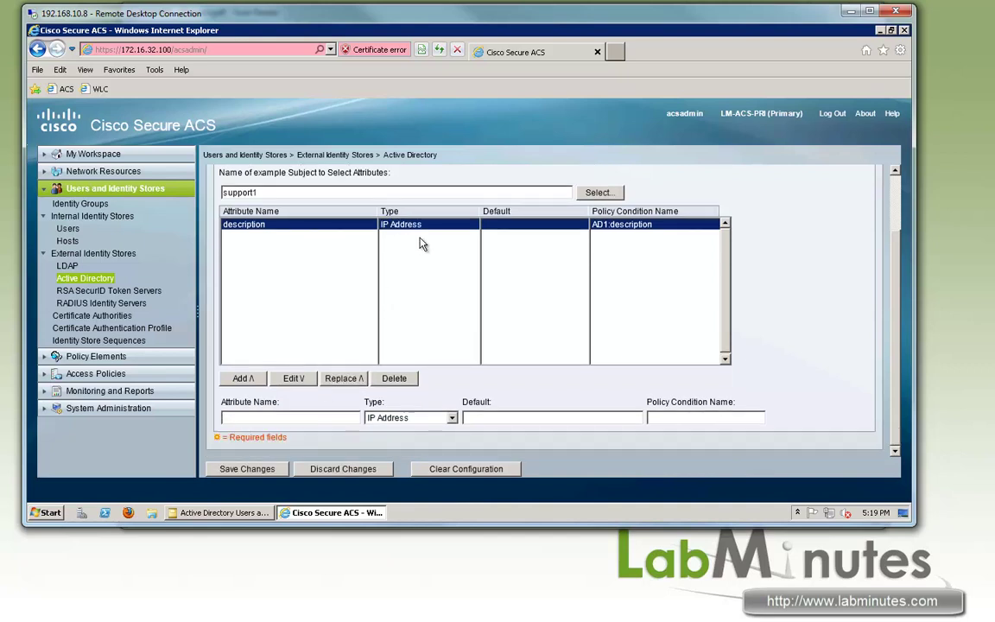
click(249, 469)
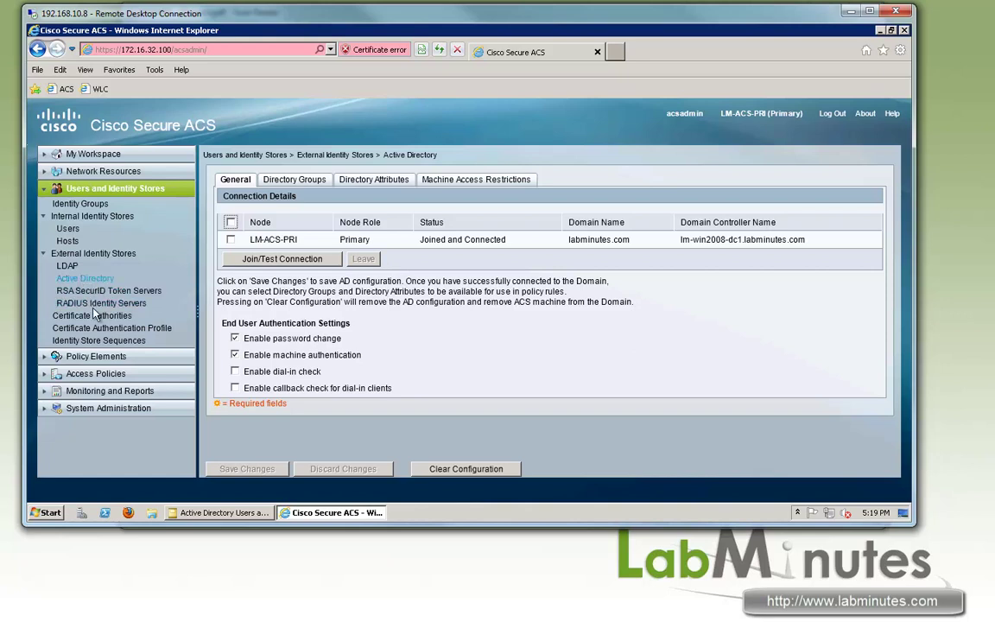
Choose Framed-IP-Address in the LM-VPN-NETWORK-SUPPORT profile's RADIUS attributes.
click(102, 358)
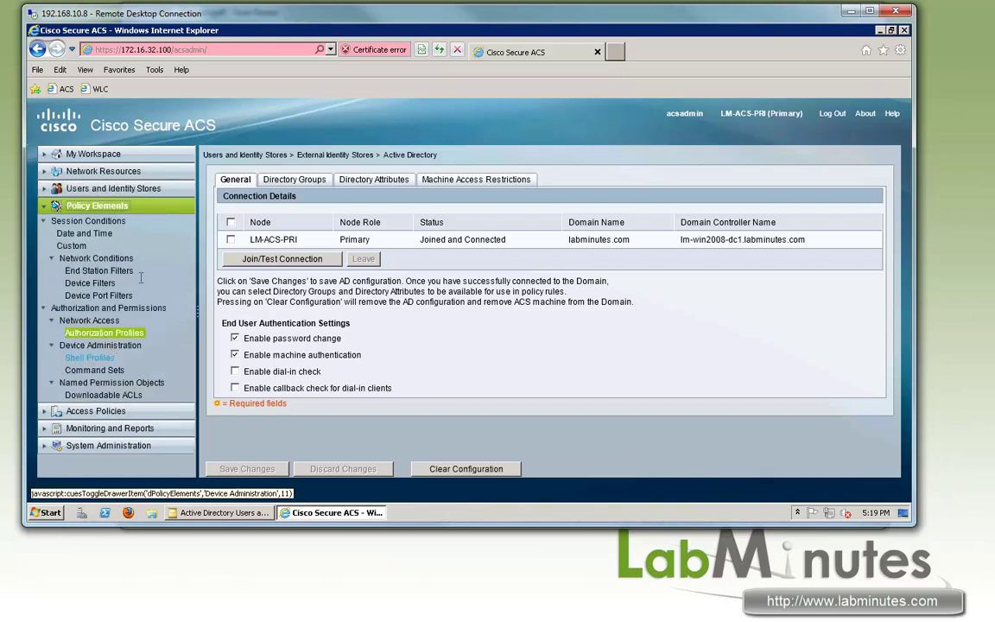
click(124, 335)
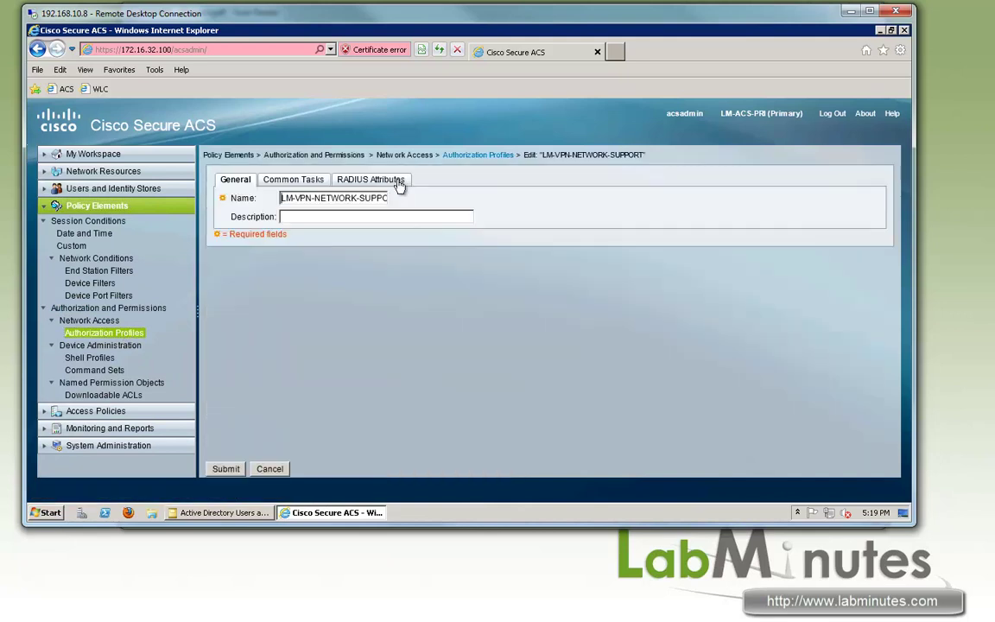
click(393, 180)
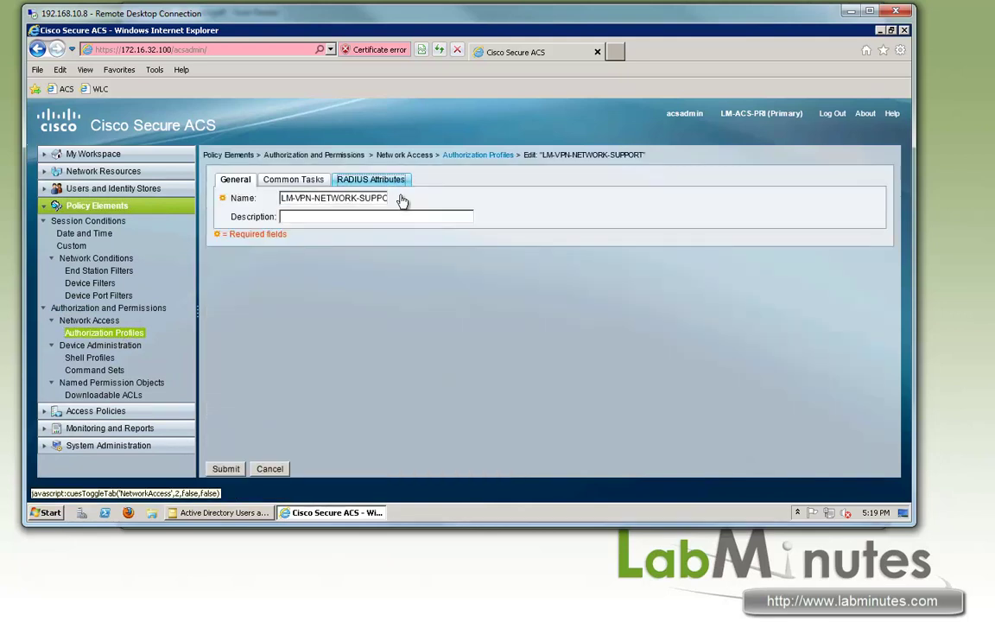
scroll(391, 437, down, 2)
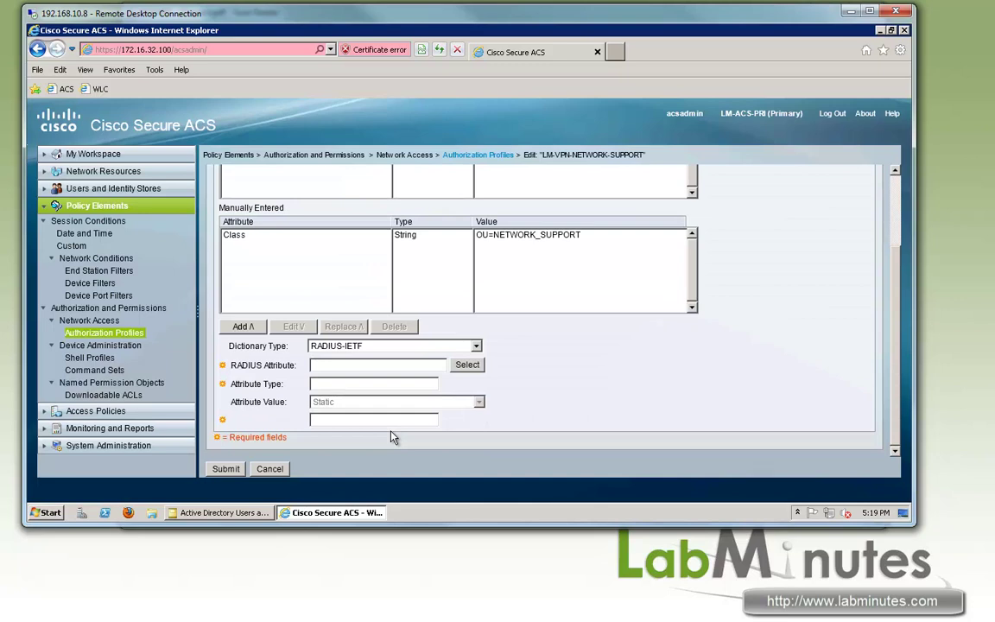
click(467, 365)
click(211, 370)
click(214, 422)
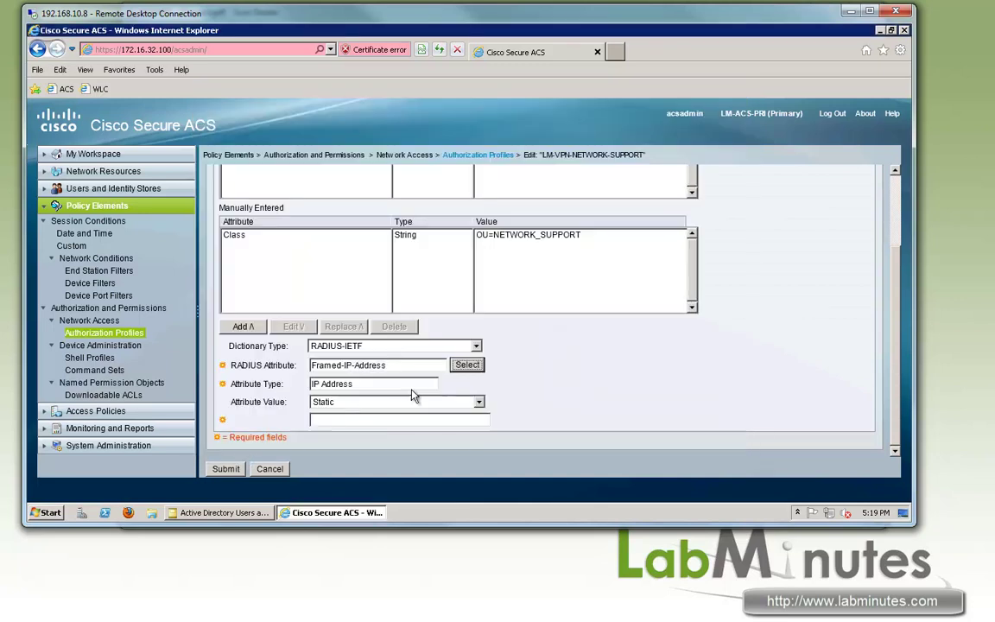
Set it Dynamic from the AD-AD1 description attribute, add it, and submit the profile.
click(372, 402)
click(381, 426)
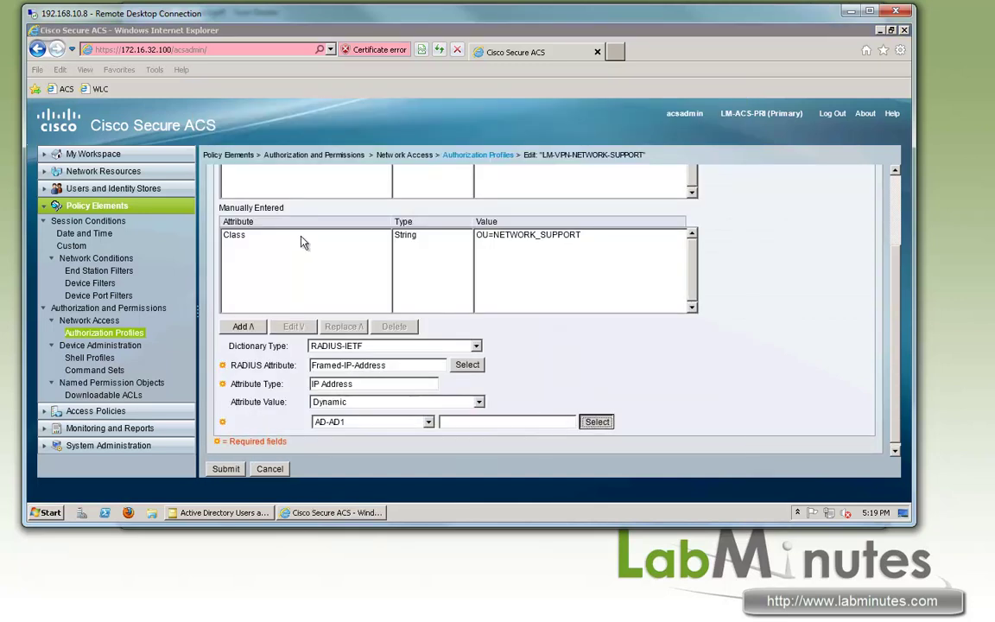
click(596, 420)
click(216, 160)
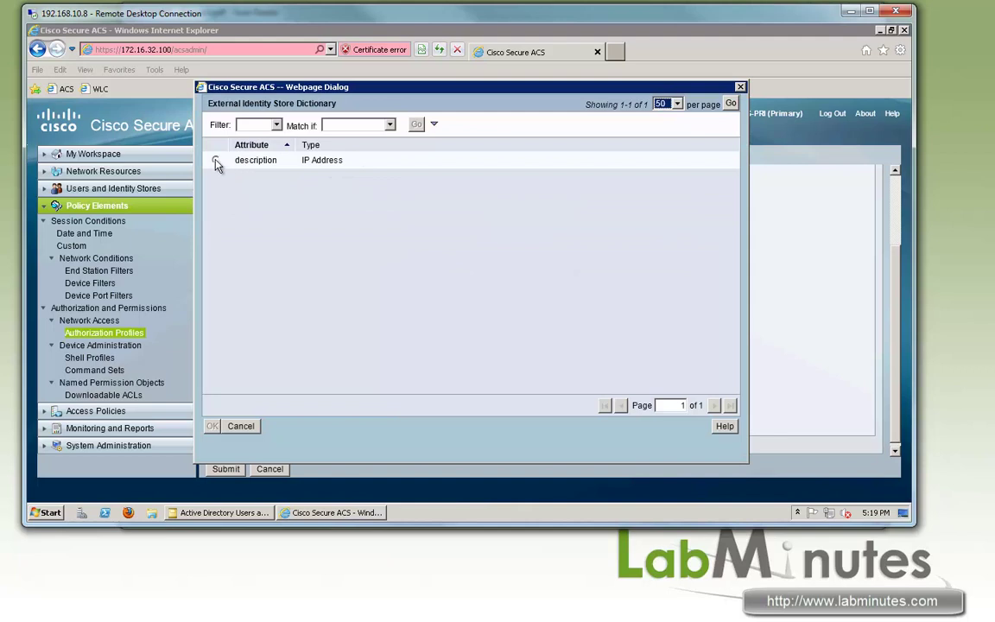
click(212, 426)
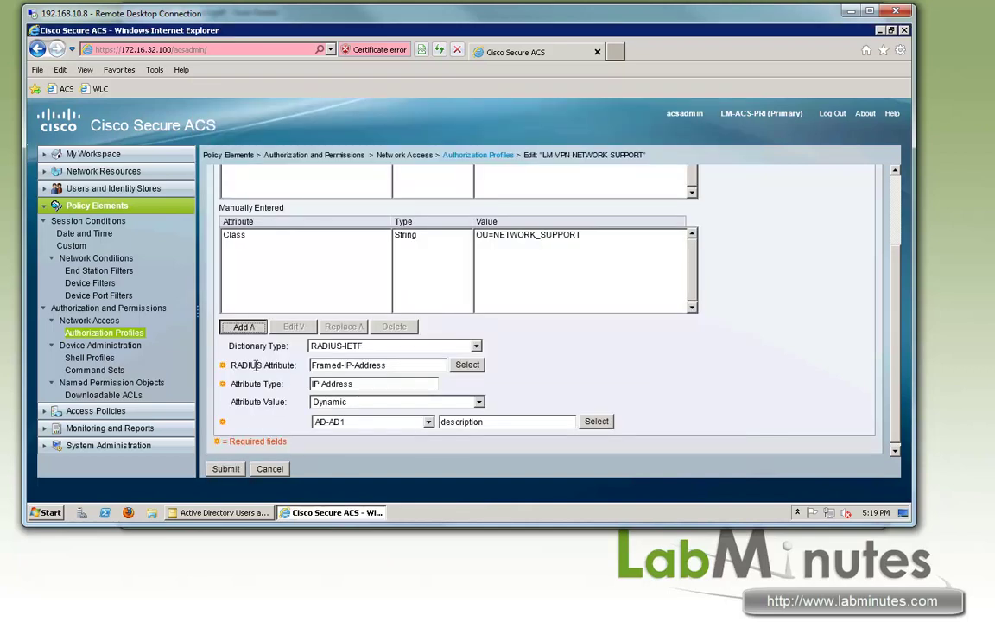
click(233, 327)
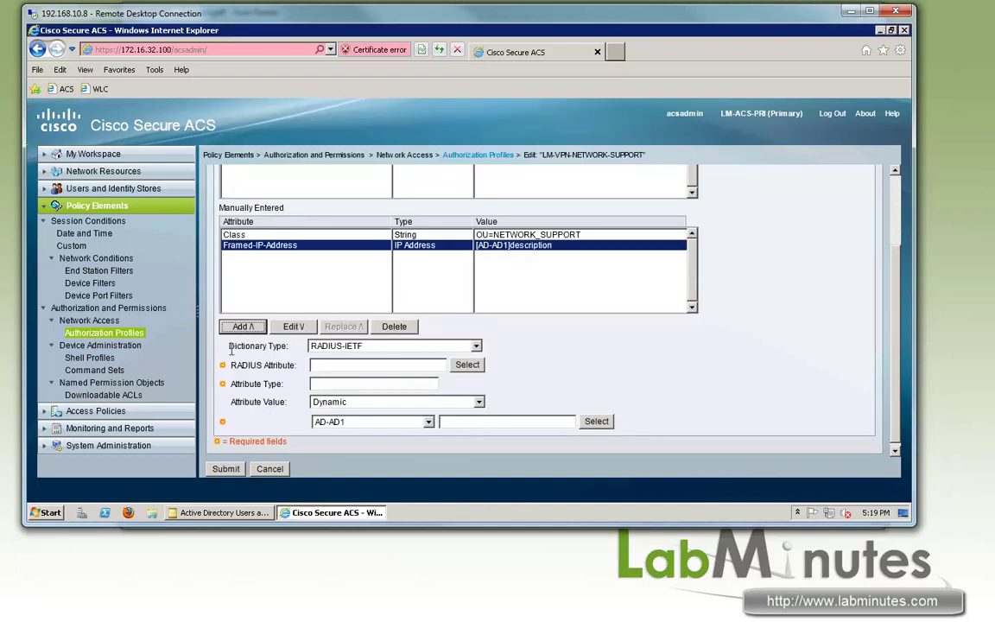
click(226, 469)
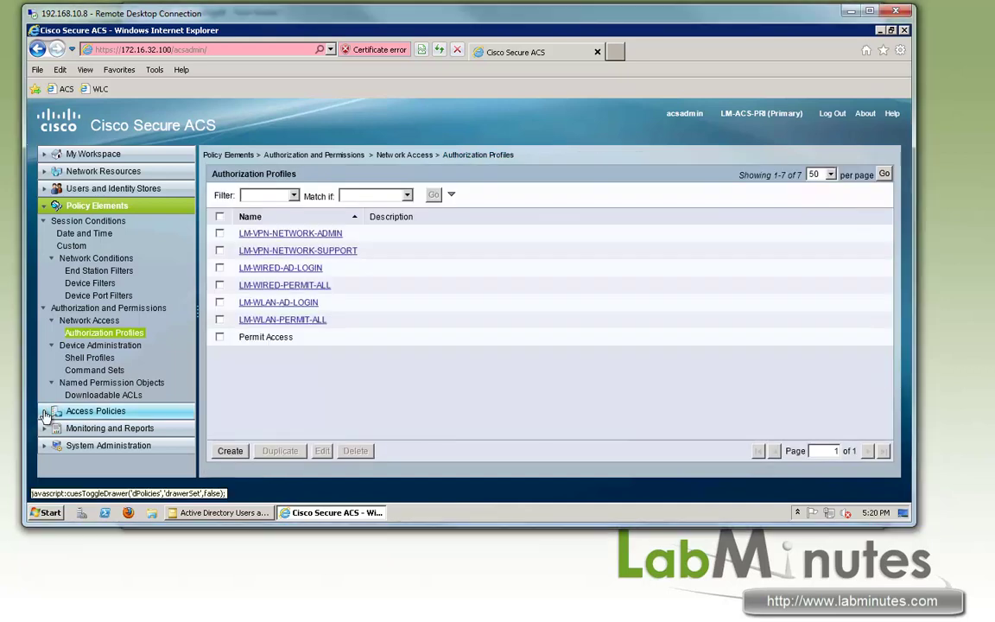
Choose LOLCA_AD as the LM-VPN service's identity source and save the change.
click(164, 409)
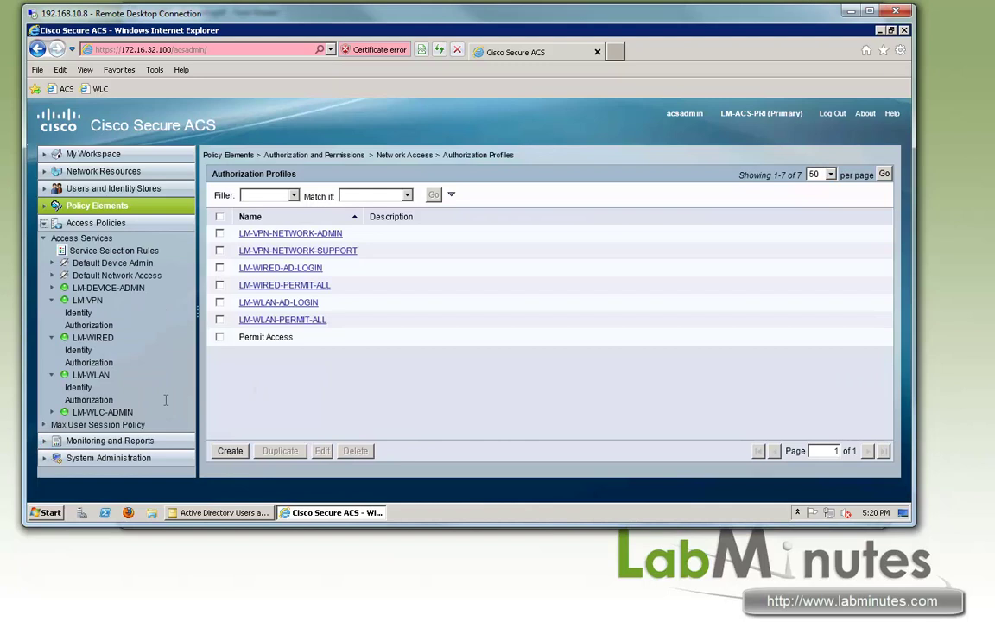
click(143, 250)
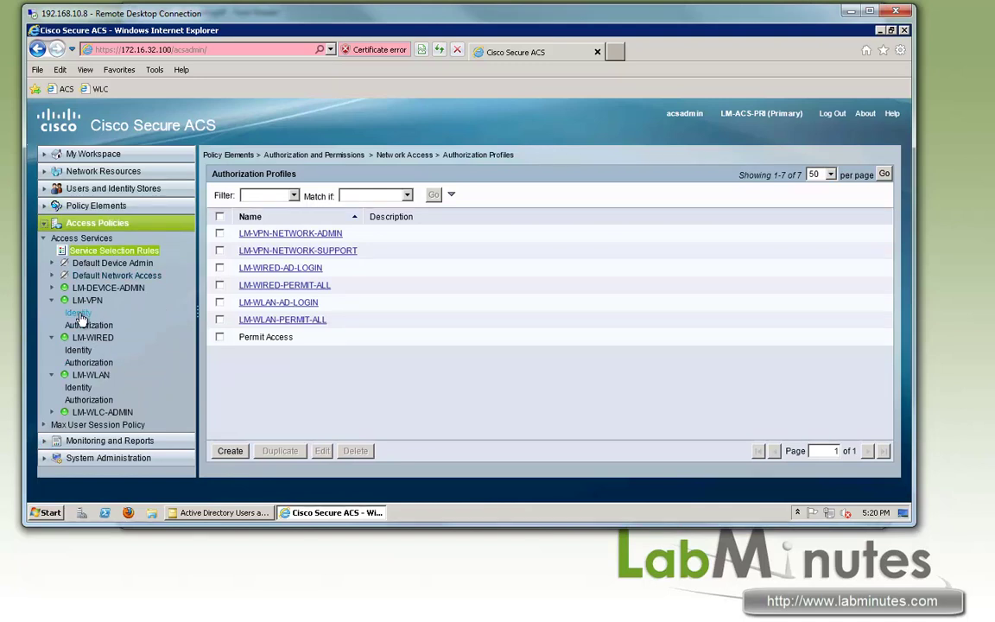
click(79, 312)
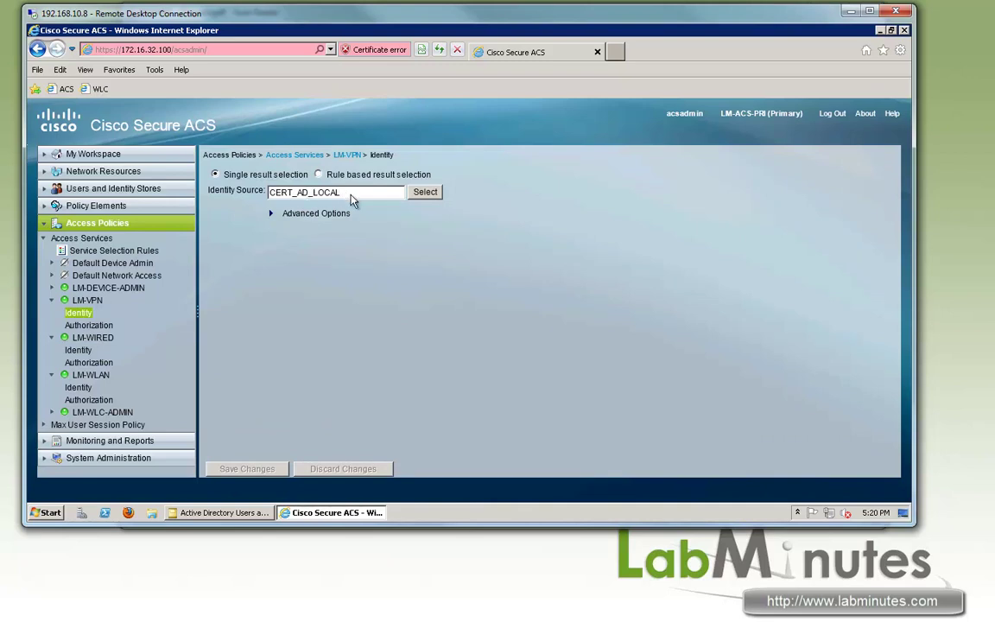
click(425, 192)
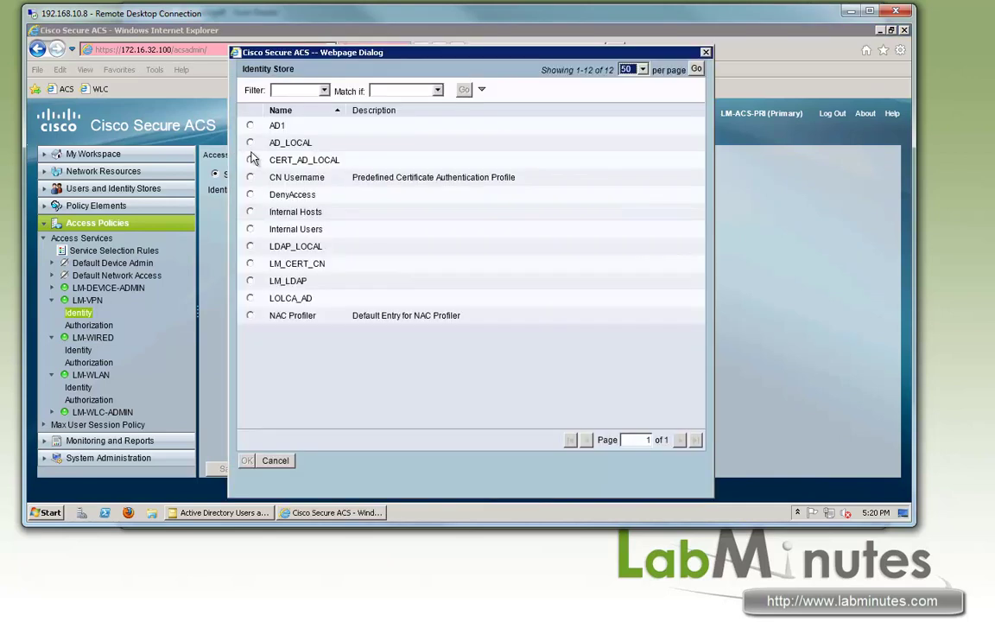
click(250, 298)
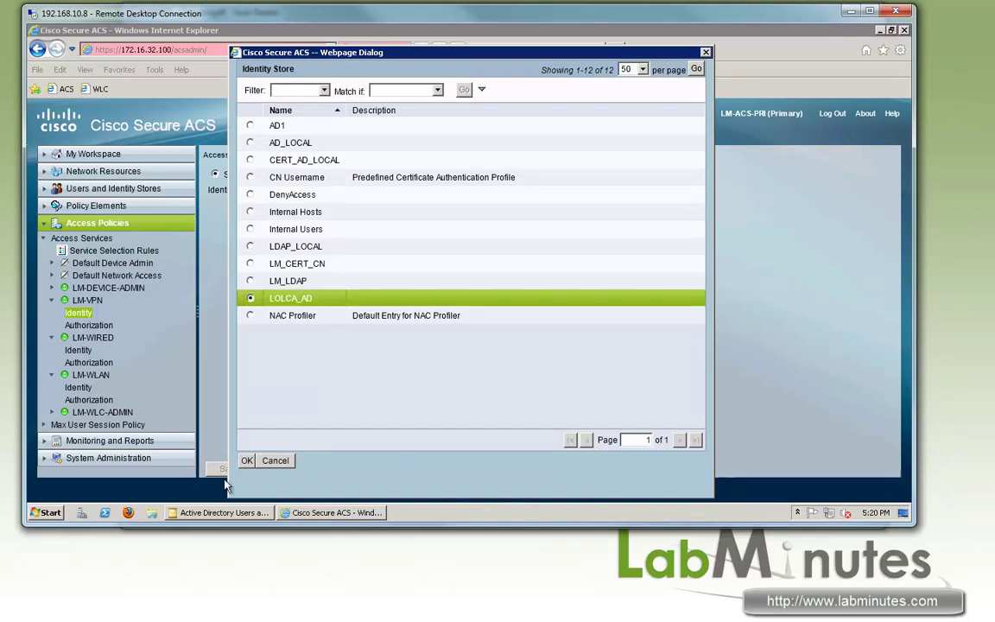
click(246, 461)
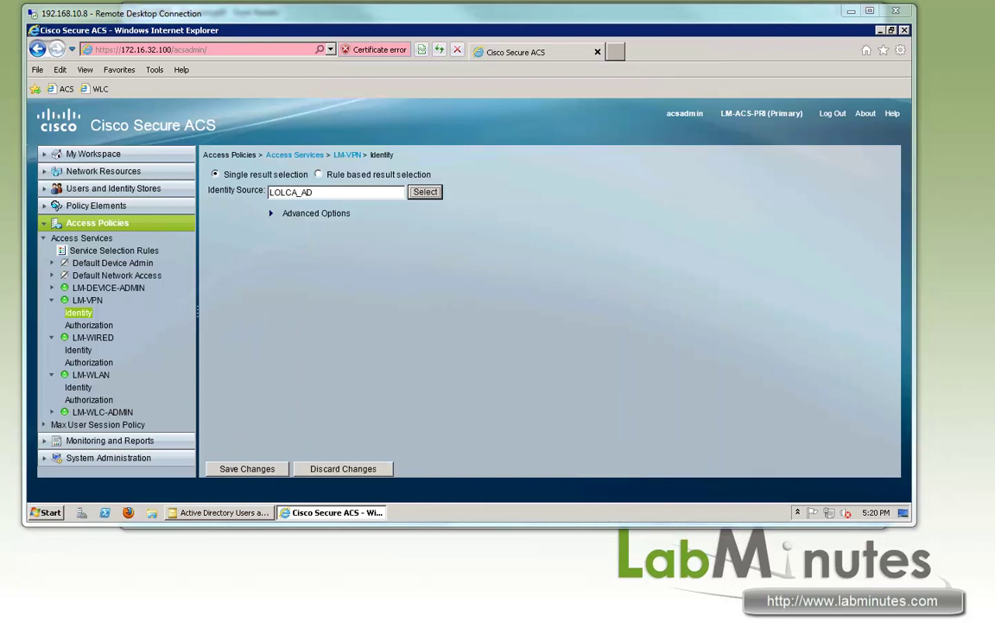
click(247, 468)
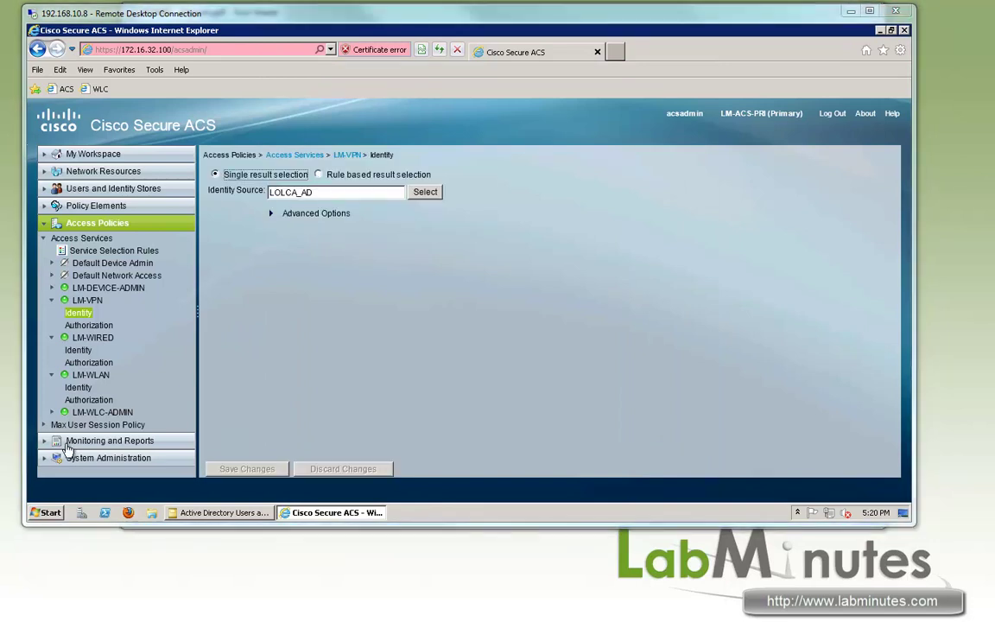
click(69, 442)
click(119, 222)
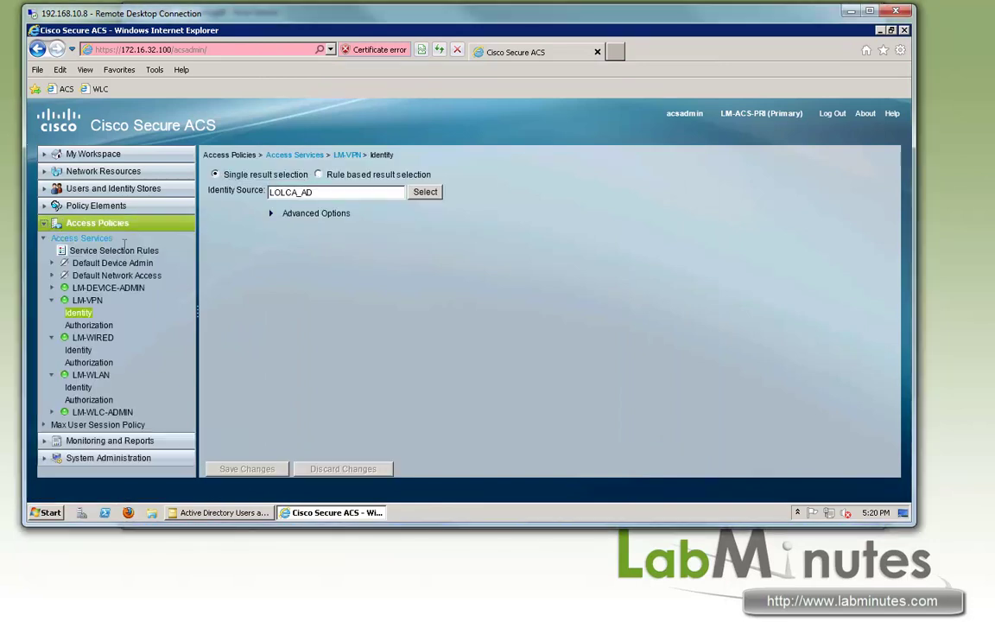
click(120, 250)
Add the VPN Access Con condition to the LM-VPN authorization rule table.
click(90, 325)
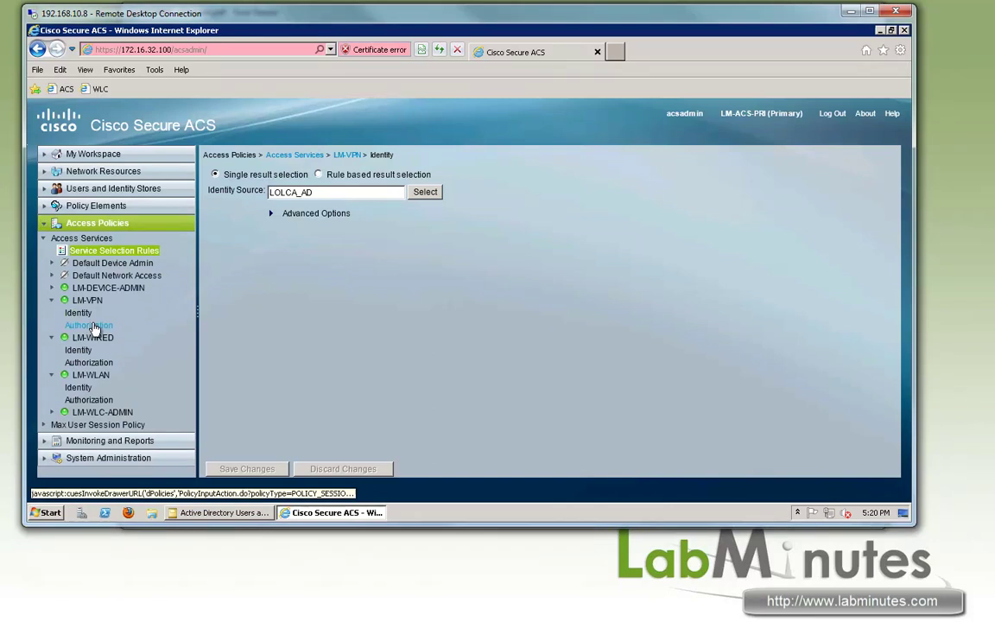
click(805, 423)
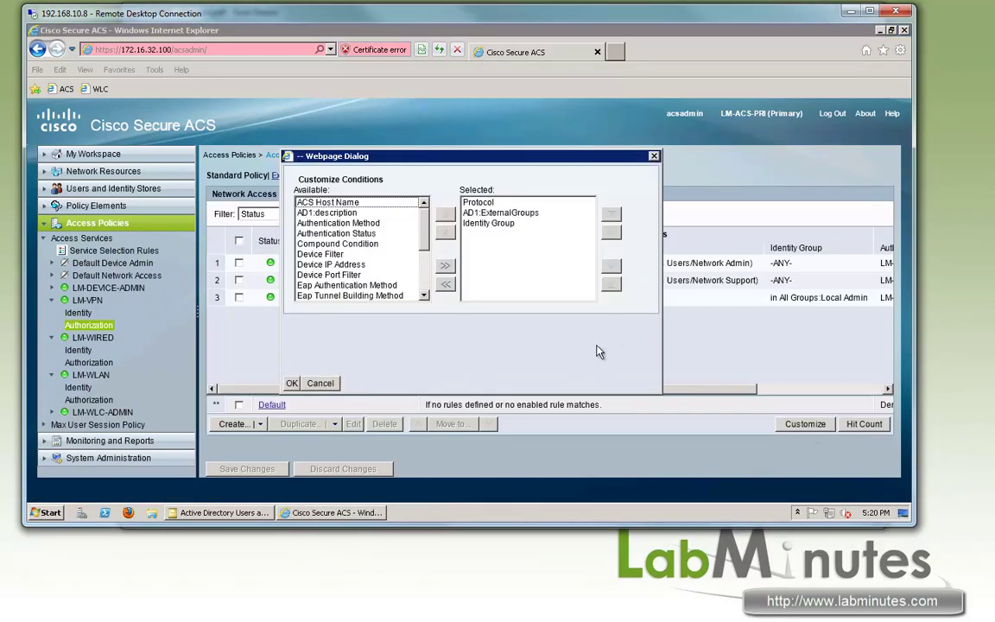
drag(424, 226, 425, 278)
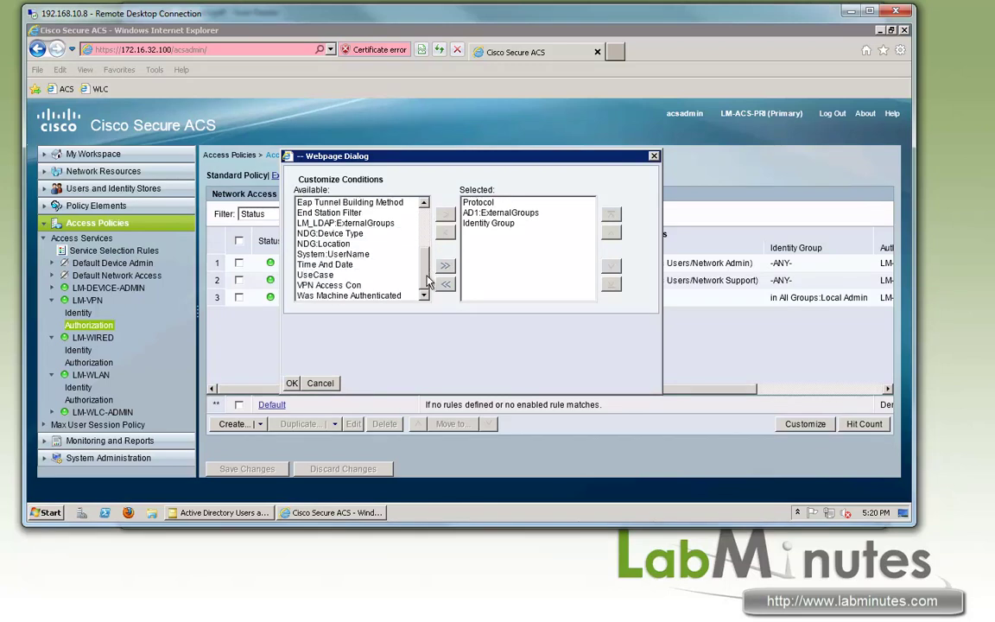
click(328, 286)
click(445, 213)
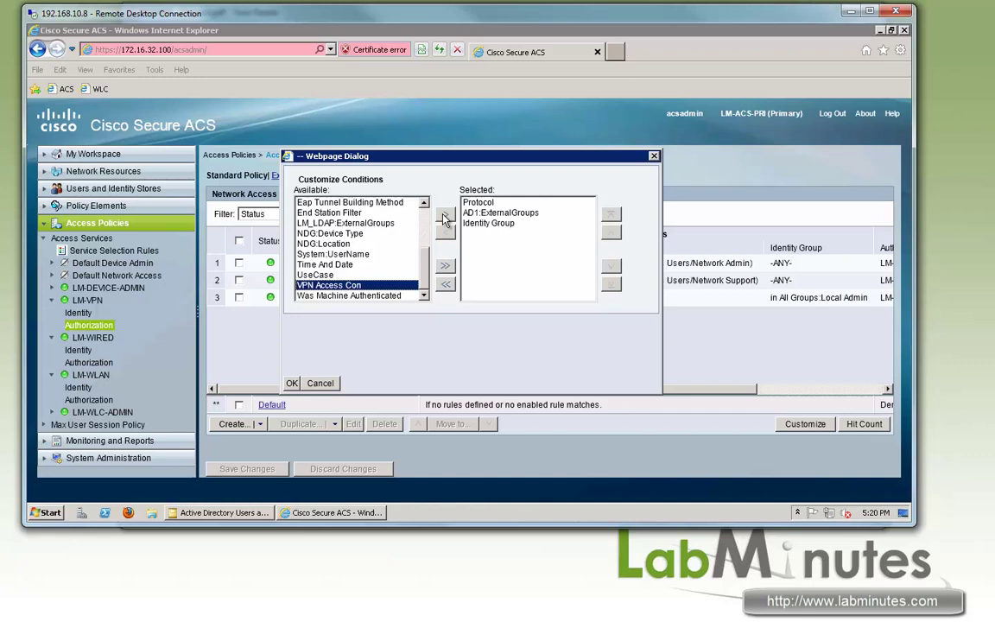
click(292, 383)
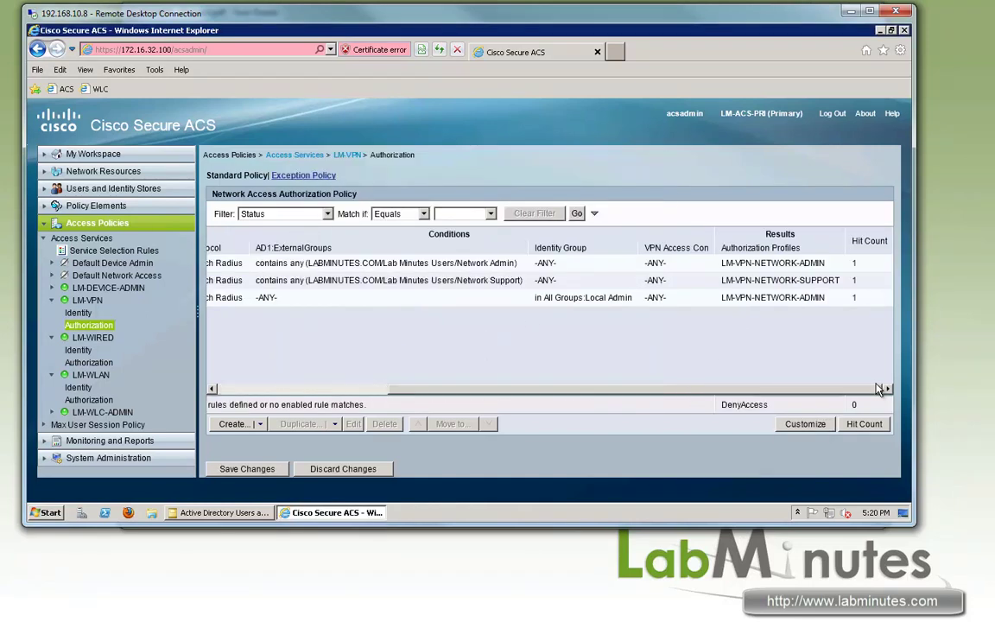
Require VPN Access = True on the LM-VPN-NETWORK-ADMIN rule.
click(345, 262)
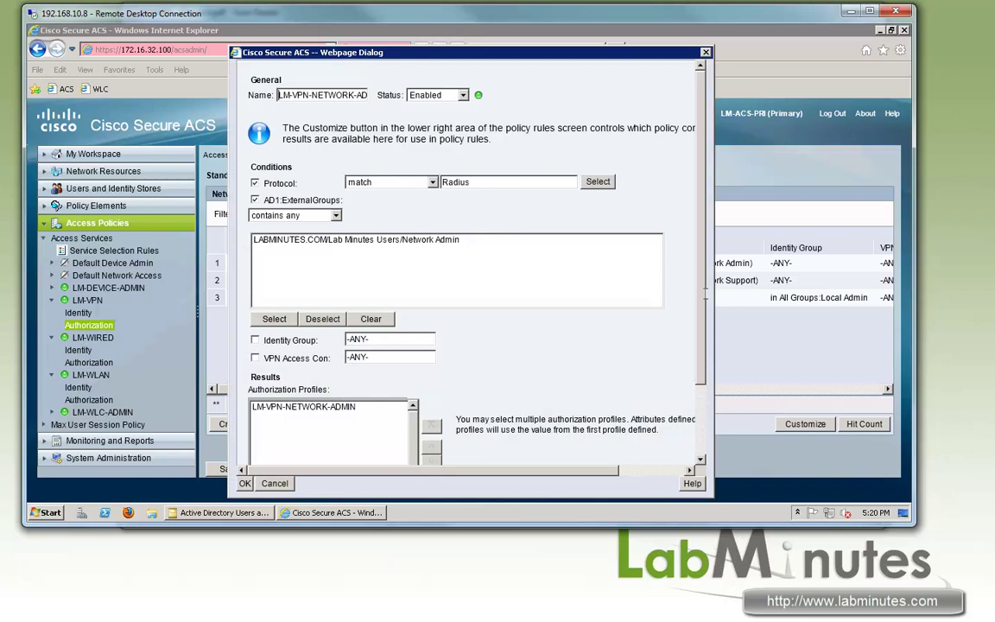
click(255, 356)
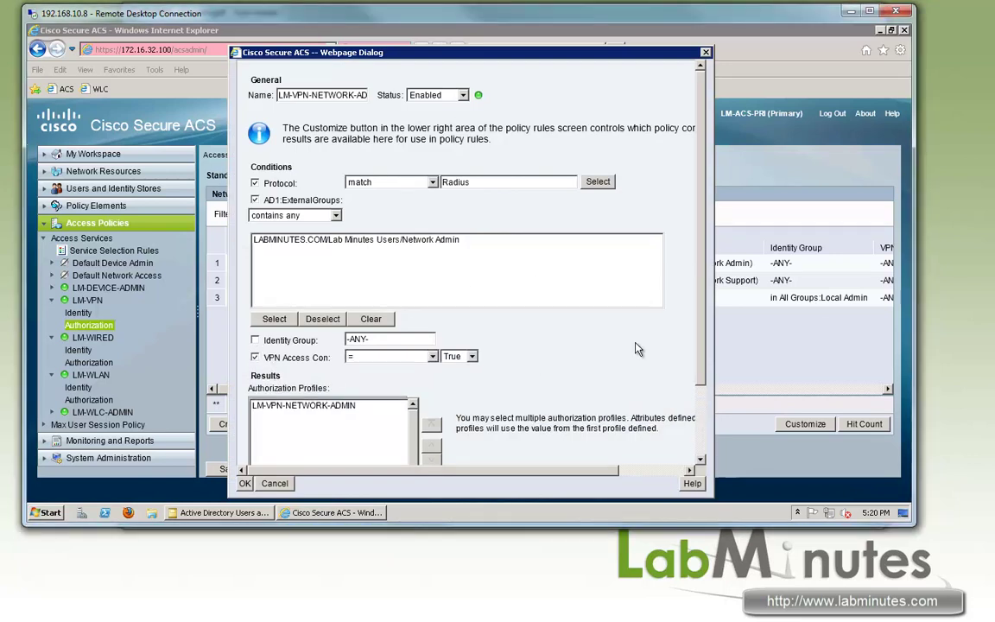
scroll(639, 285, down, 3)
click(245, 483)
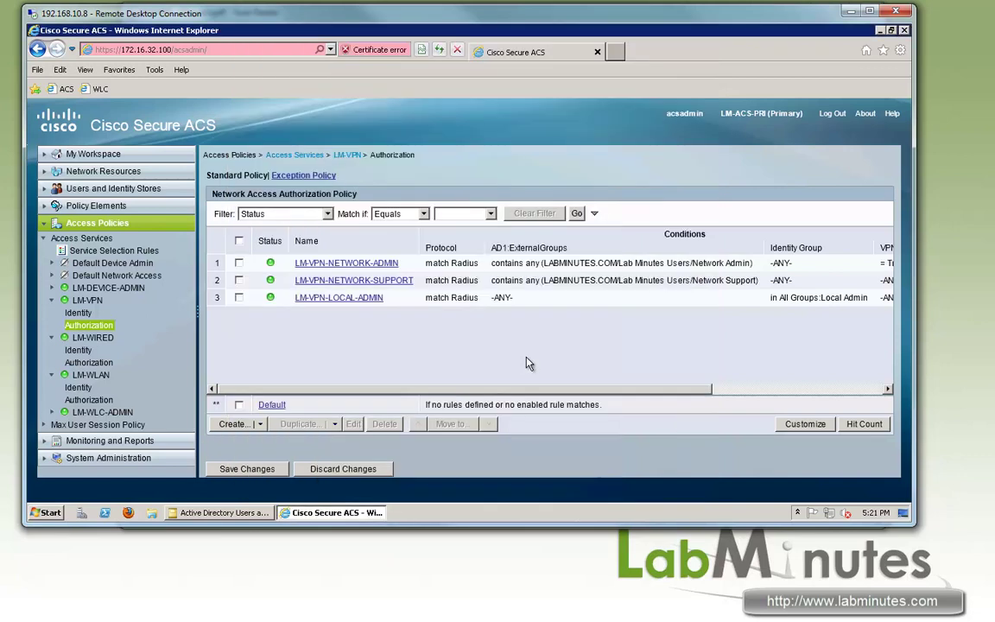
drag(682, 399, 388, 395)
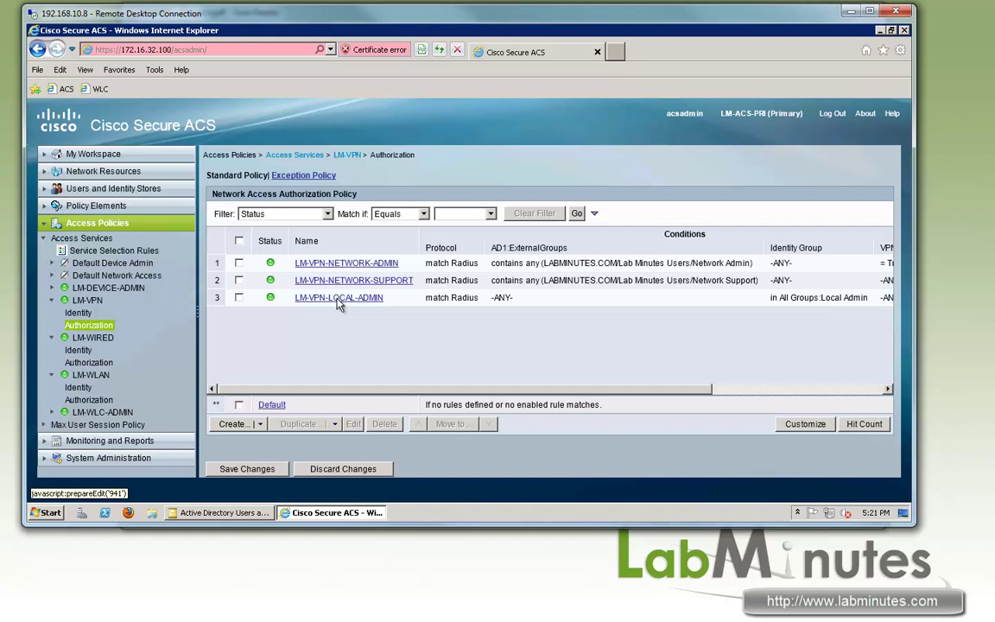
Require VPN Access = True on the LM-VPN-LOCAL-ADMIN rule.
click(339, 299)
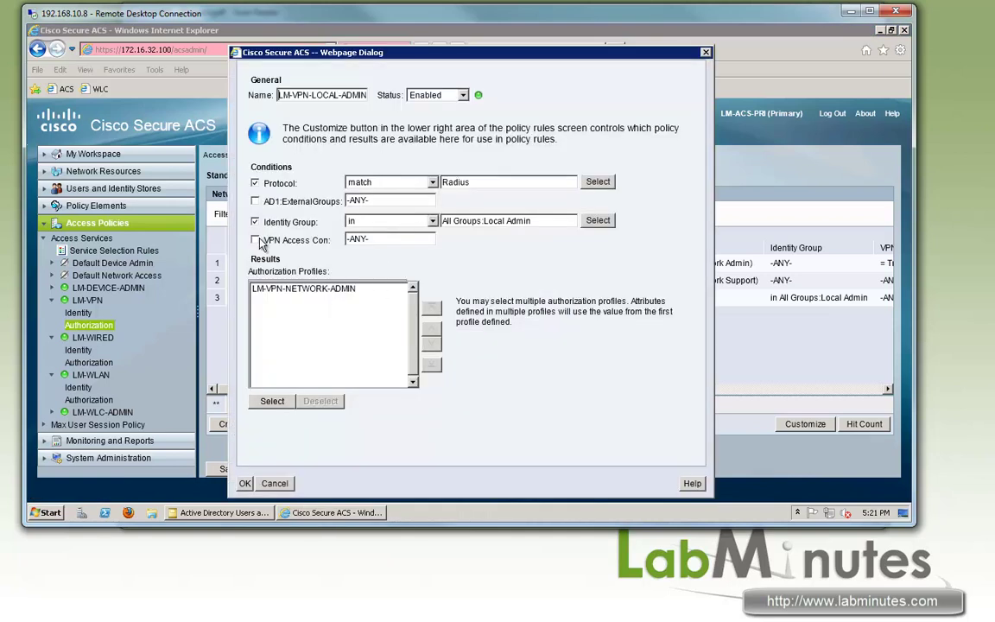
click(255, 240)
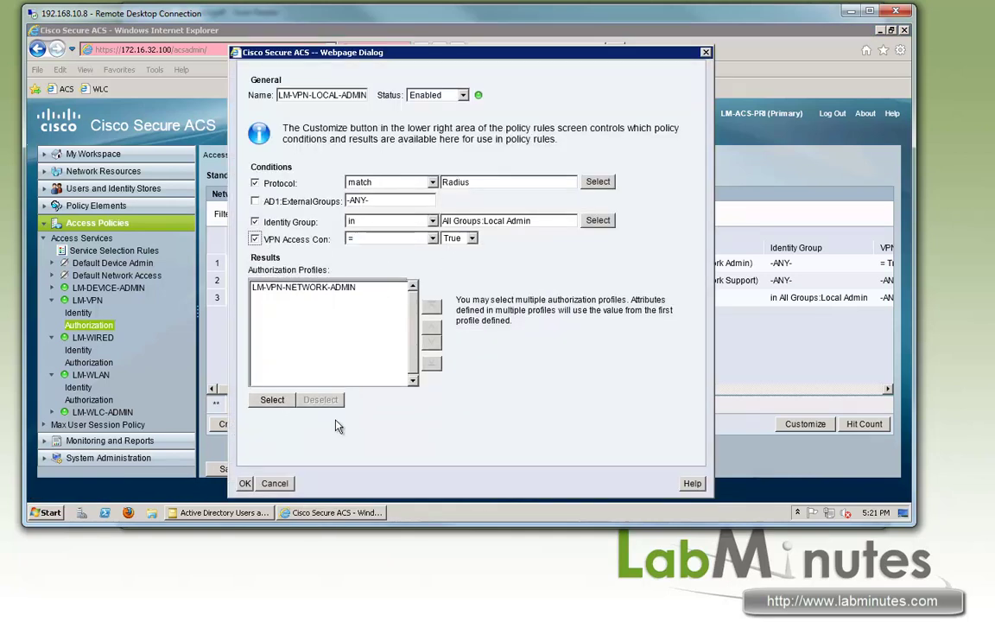
click(246, 484)
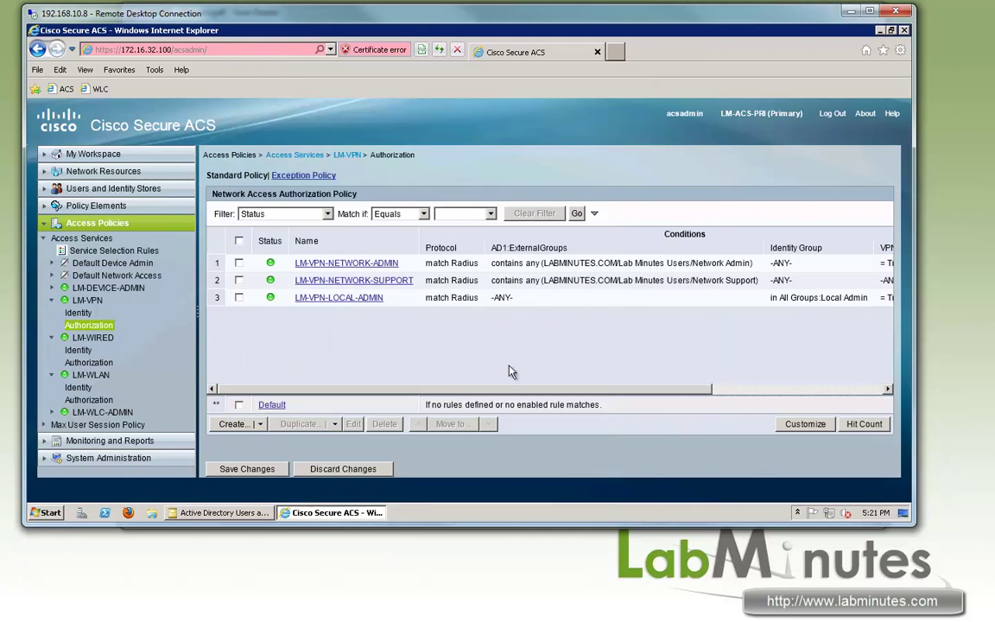
drag(557, 394, 835, 388)
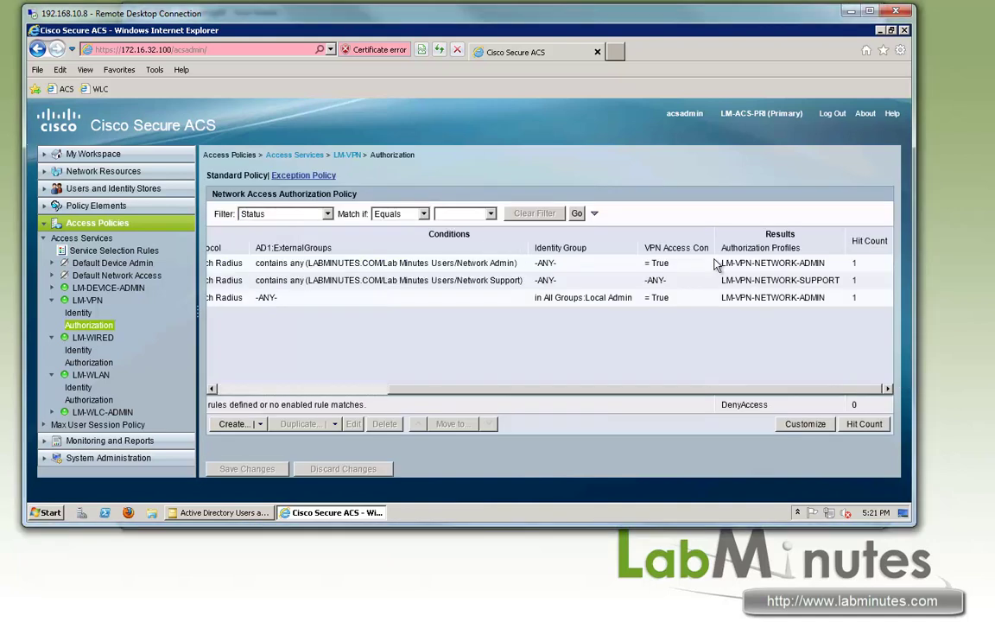
drag(761, 389, 566, 333)
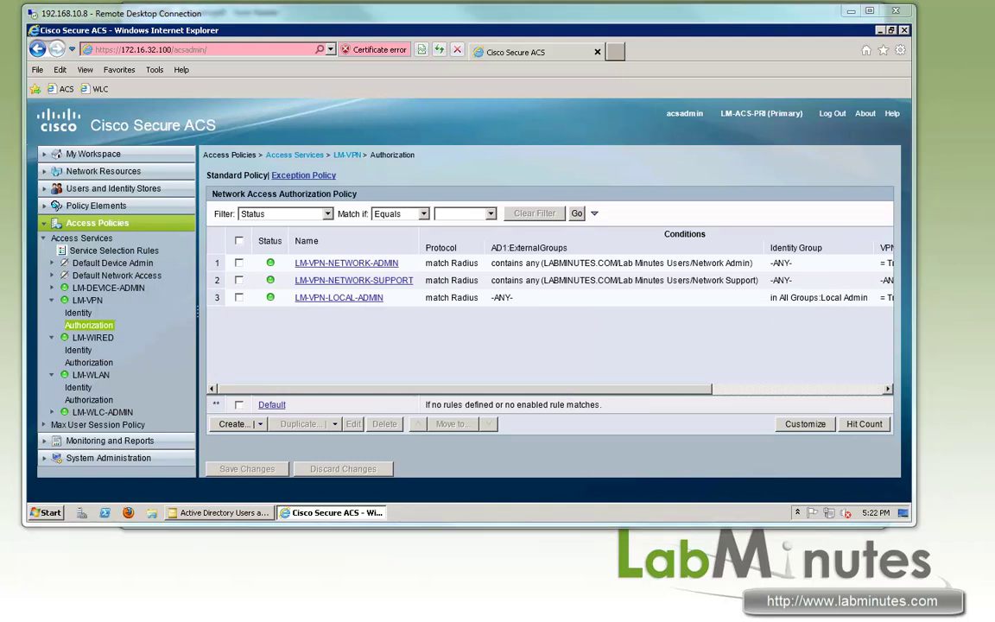
Connect AnyConnect to LM VPN past the untrusted-server warning using the admin test account's password.
key(alt+Tab)
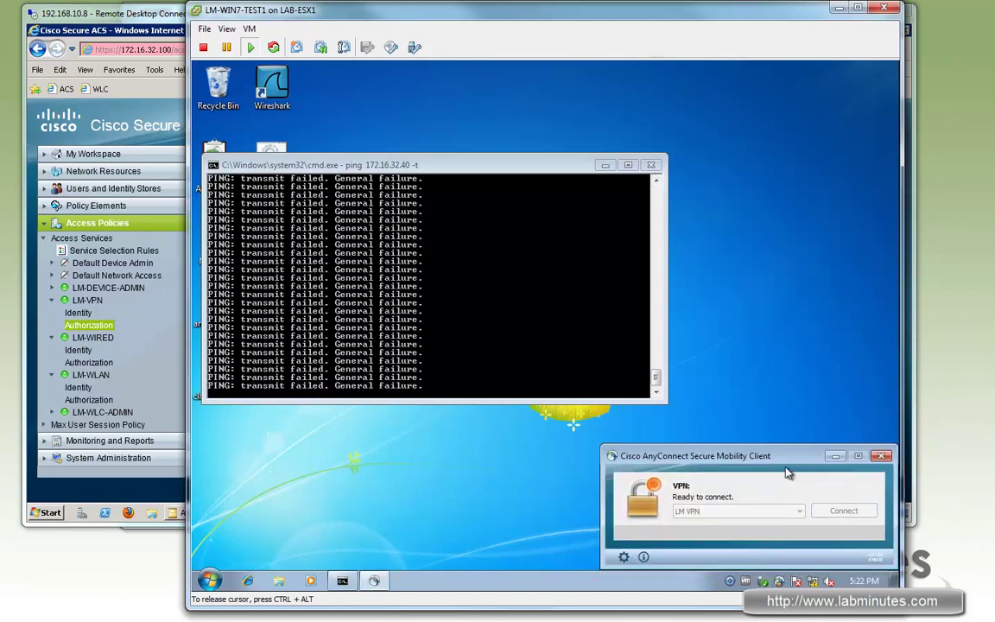
key(ctrl+alt)
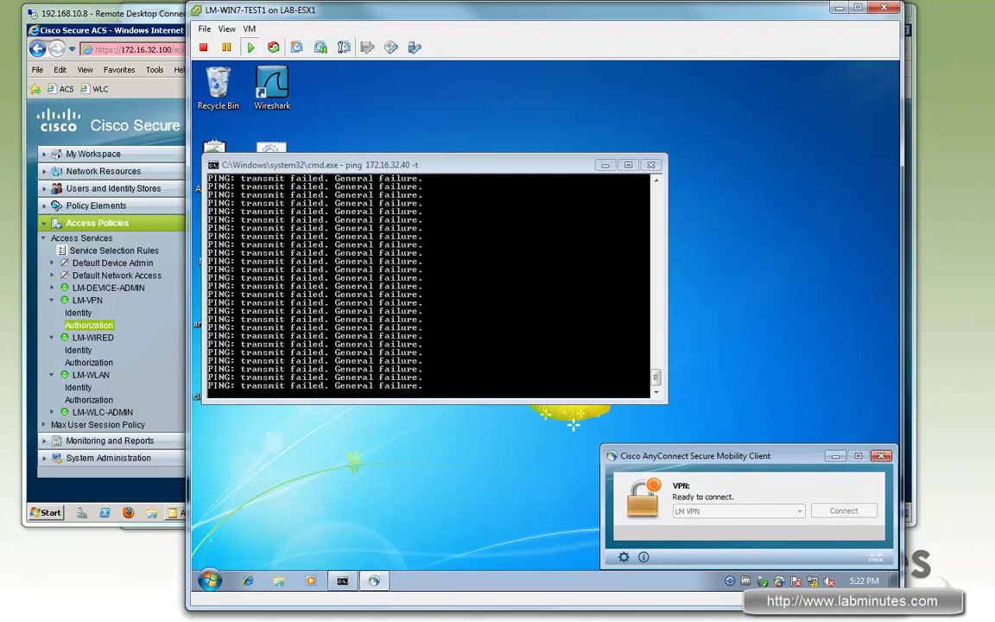
click(574, 424)
click(535, 431)
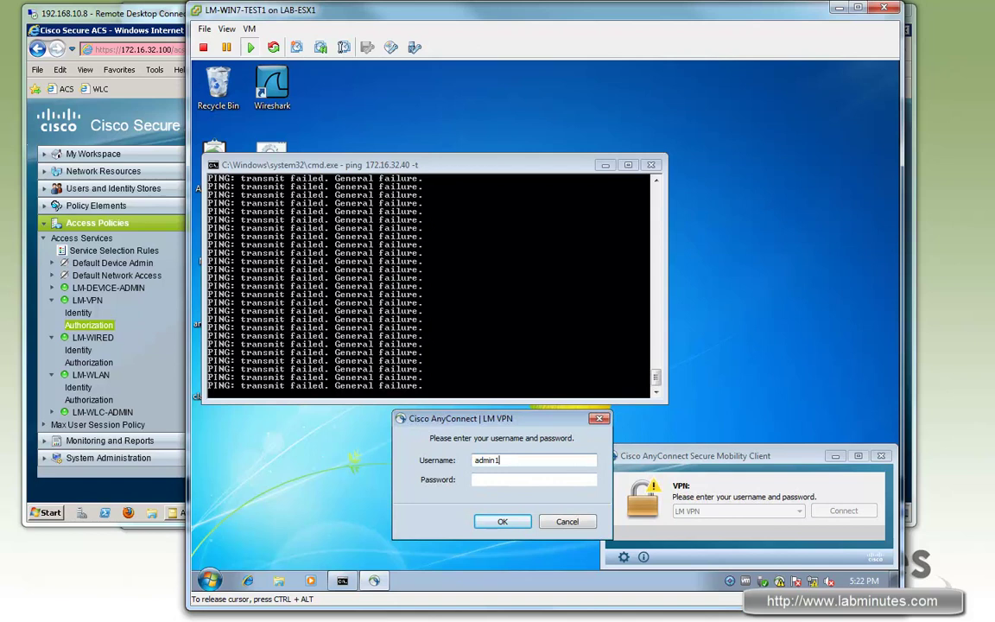
key(Tab)
text(cisco1)
key(Return)
key(ctrl+alt)
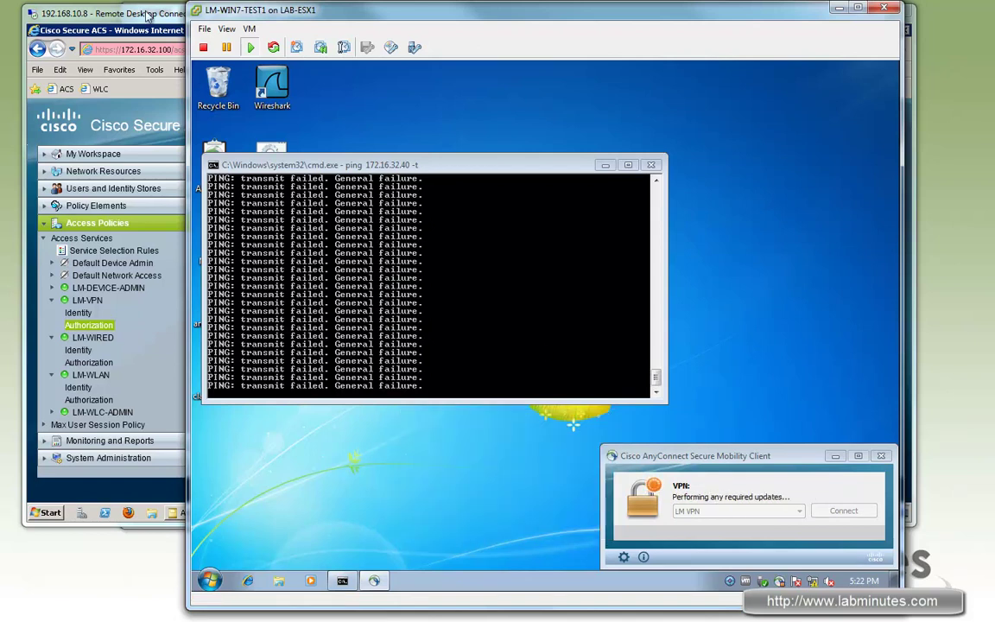
click(147, 16)
Run today's RADIUS Authentication report and open the newest successful authentication's details.
click(108, 443)
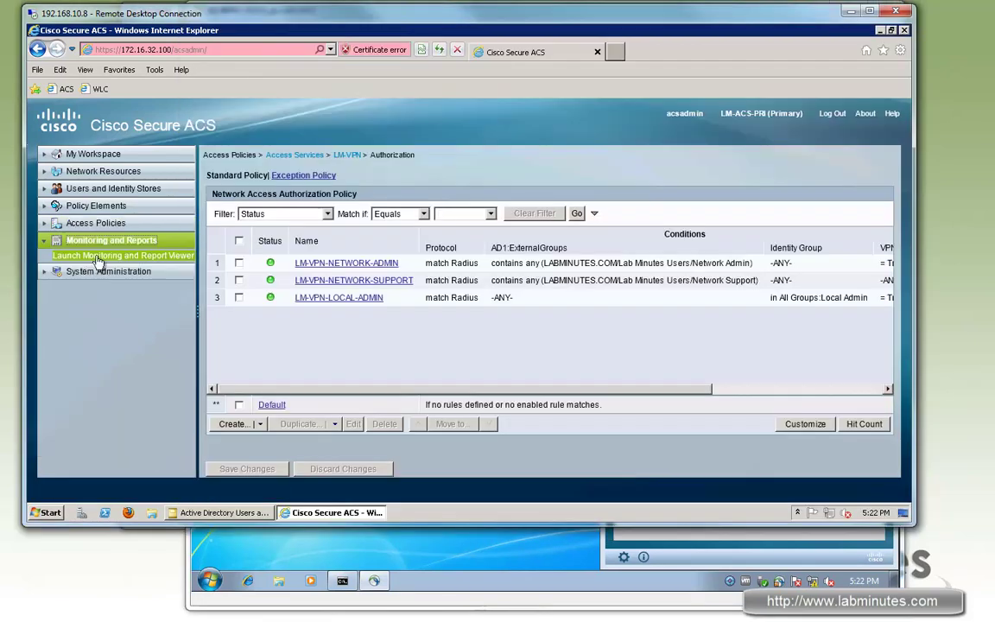
click(97, 256)
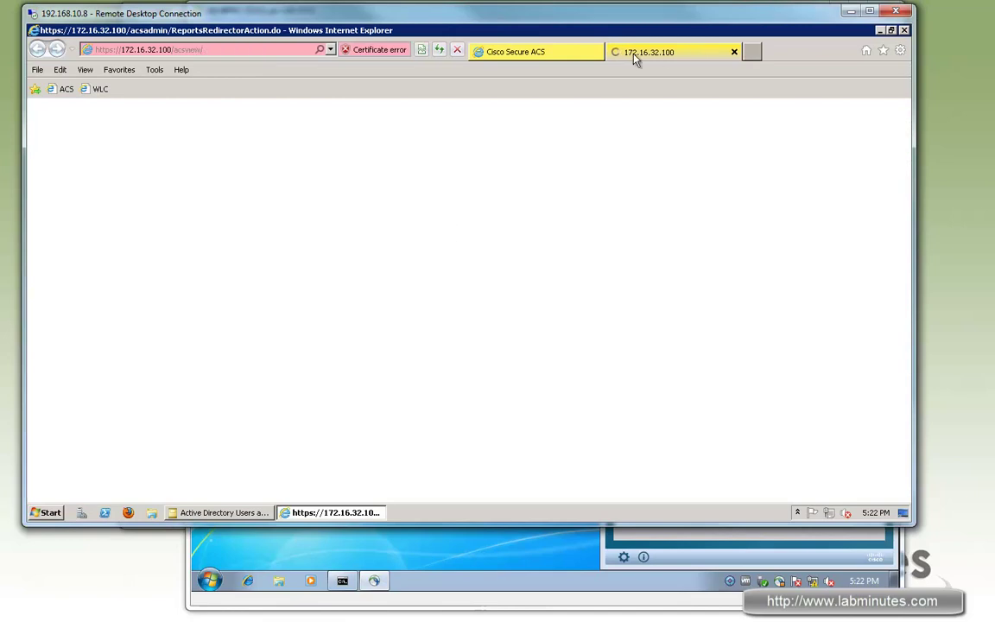
click(95, 285)
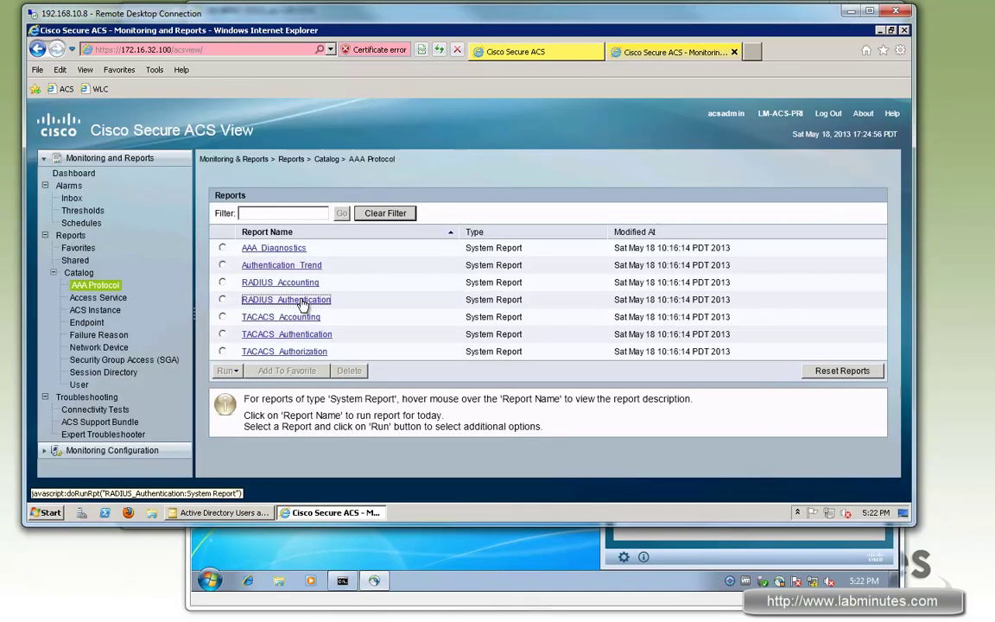
click(317, 297)
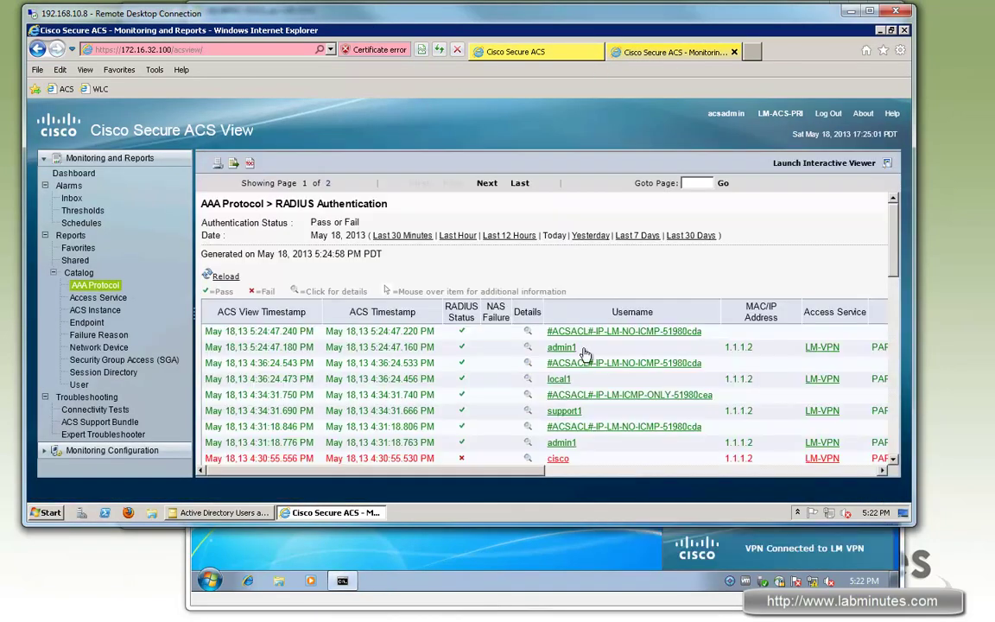
click(643, 332)
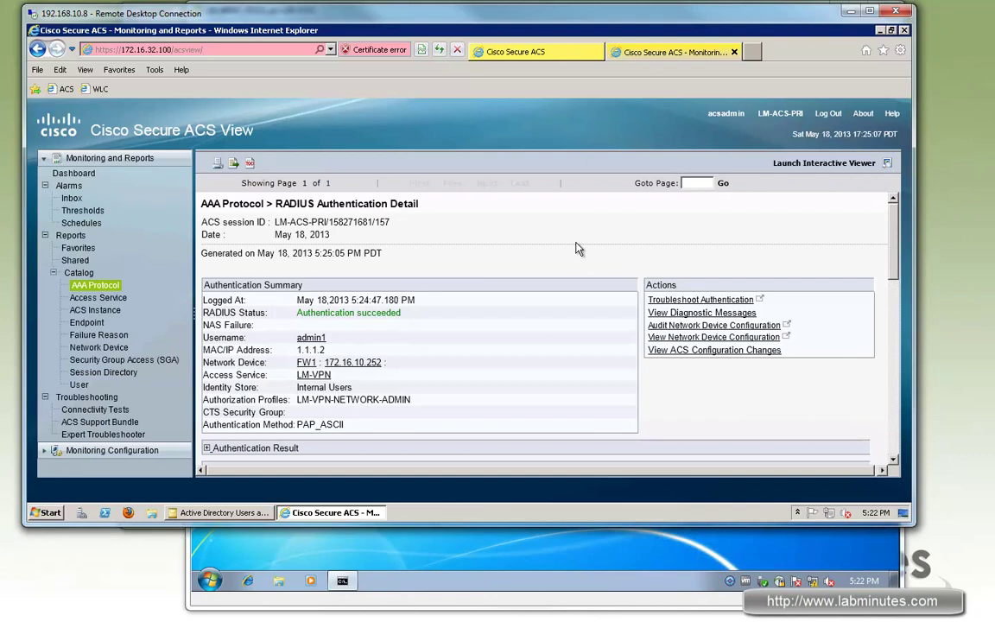
Expand Authentication Result and highlight Framed-IP-Address 172.16.11.111.
scroll(665, 250, down, 2)
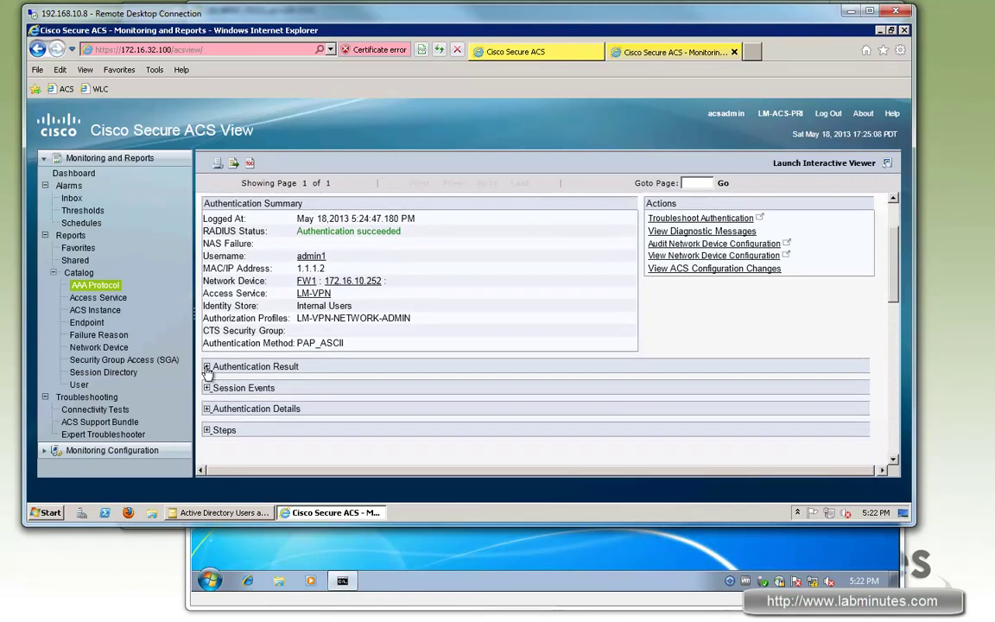
click(230, 368)
scroll(296, 325, down, 1)
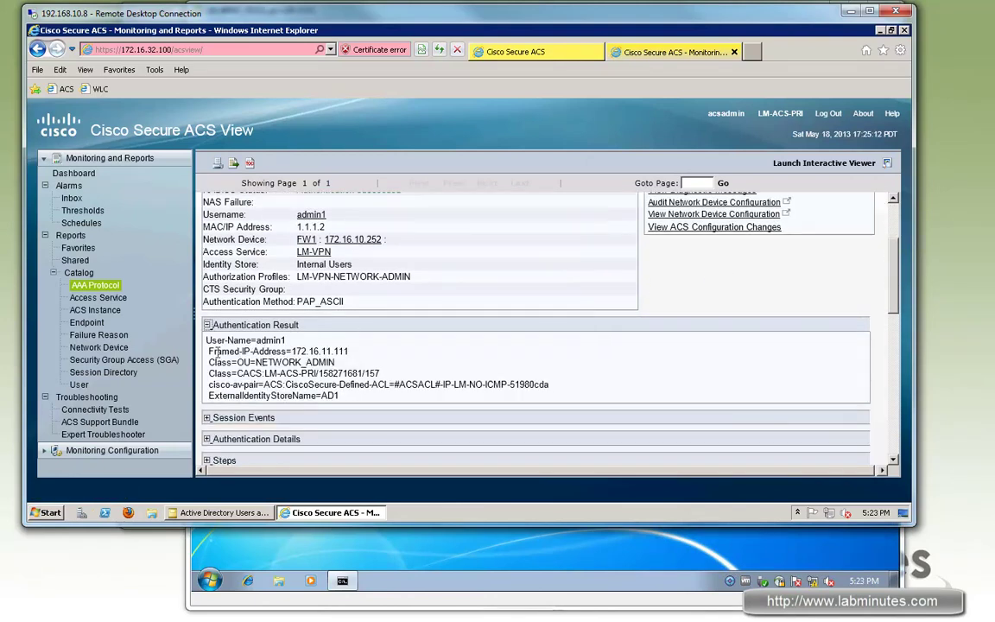
drag(296, 351, 285, 353)
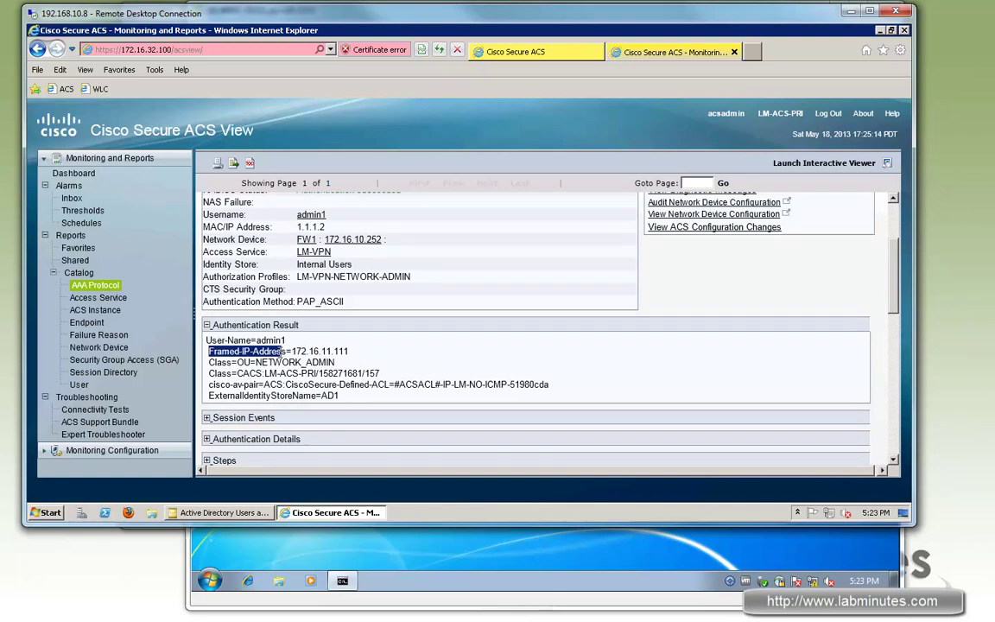
mouse_move(349, 352)
mouse_down()
mouse_move(251, 352)
mouse_move(331, 354)
mouse_up()
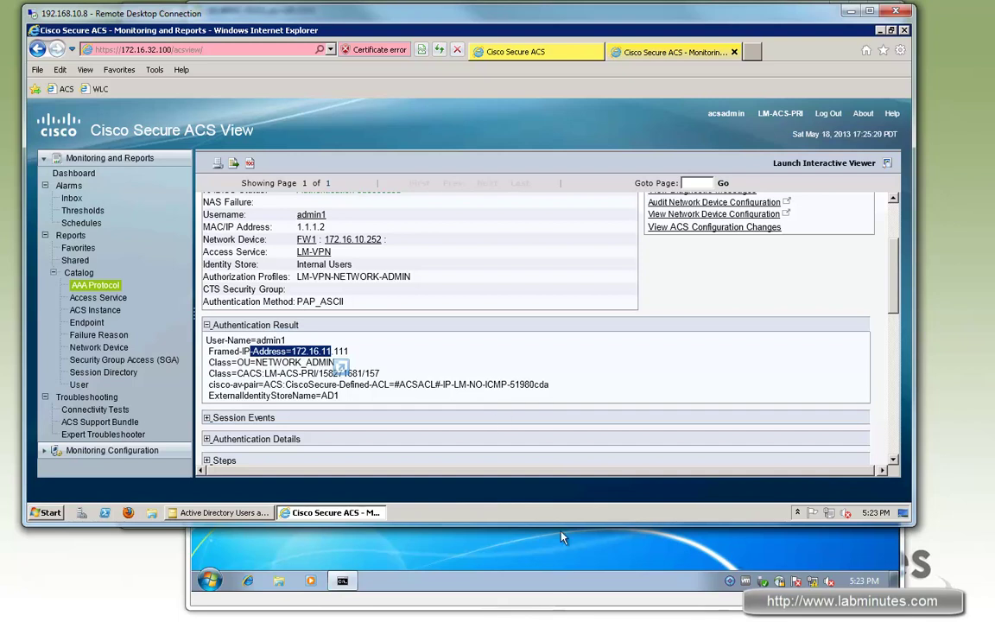
click(754, 550)
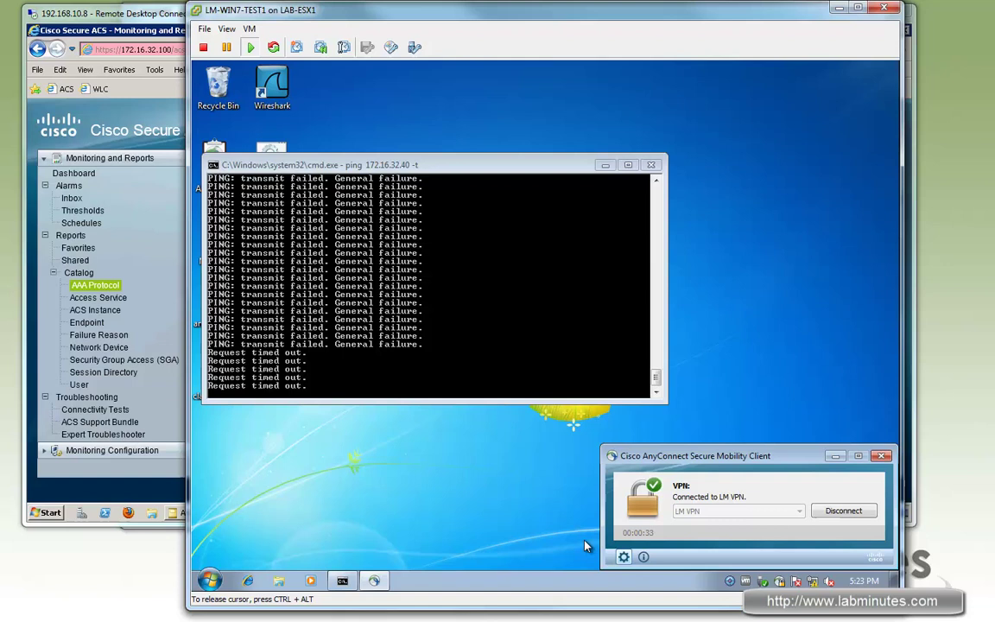
Show AnyConnect's connection statistics and select the Client (IPv4) address row.
click(624, 557)
click(385, 228)
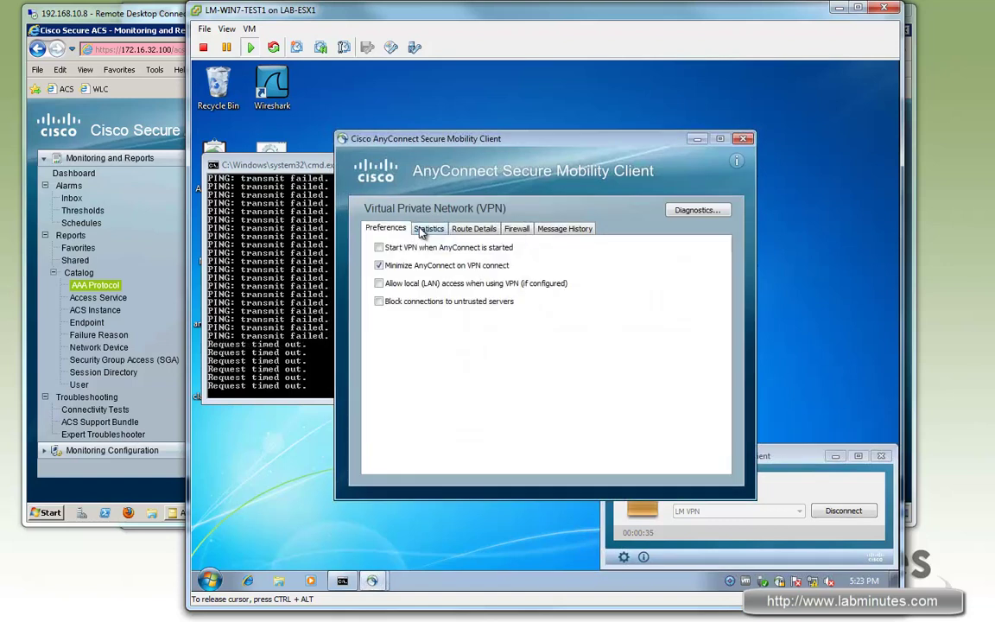
click(428, 228)
click(518, 349)
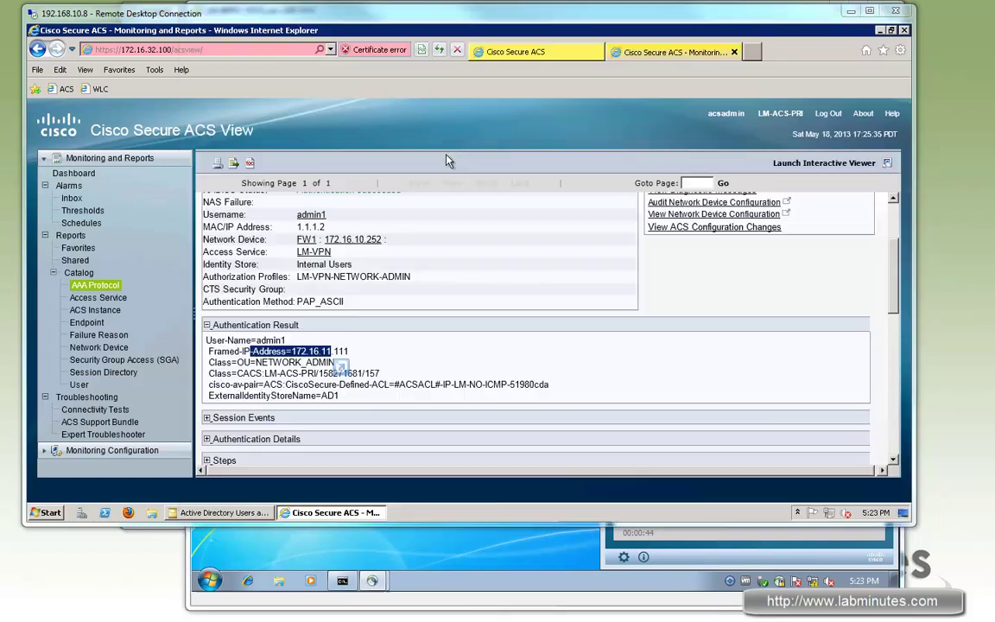
Expand Authentication Details and highlight VPN Access=true and VPN Static IP=172.16.11.111 under Other Attributes.
scroll(207, 319, down, 3)
click(207, 317)
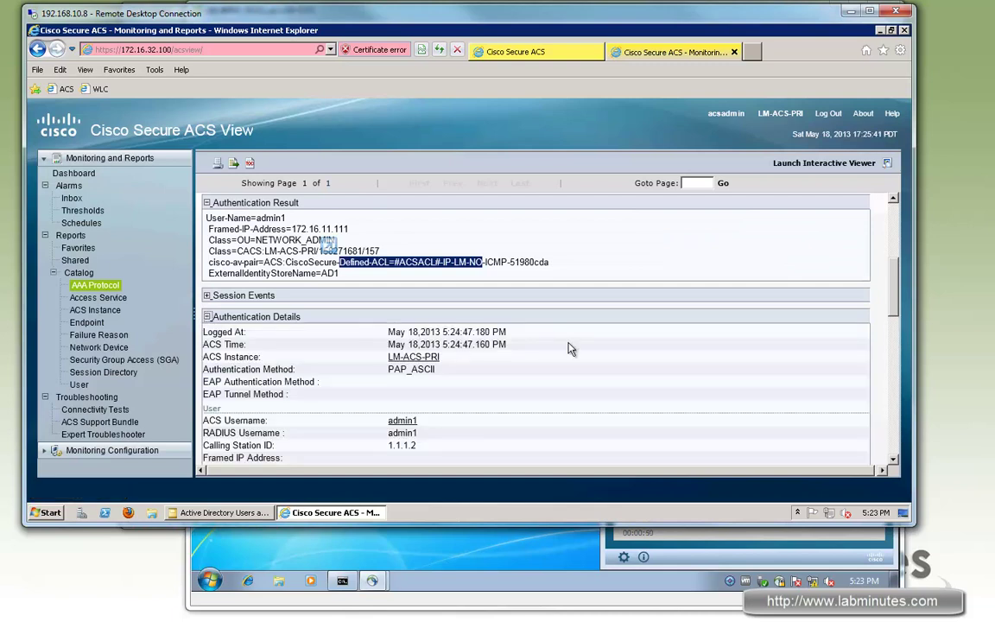
scroll(579, 345, down, 2)
scroll(580, 344, down, 10)
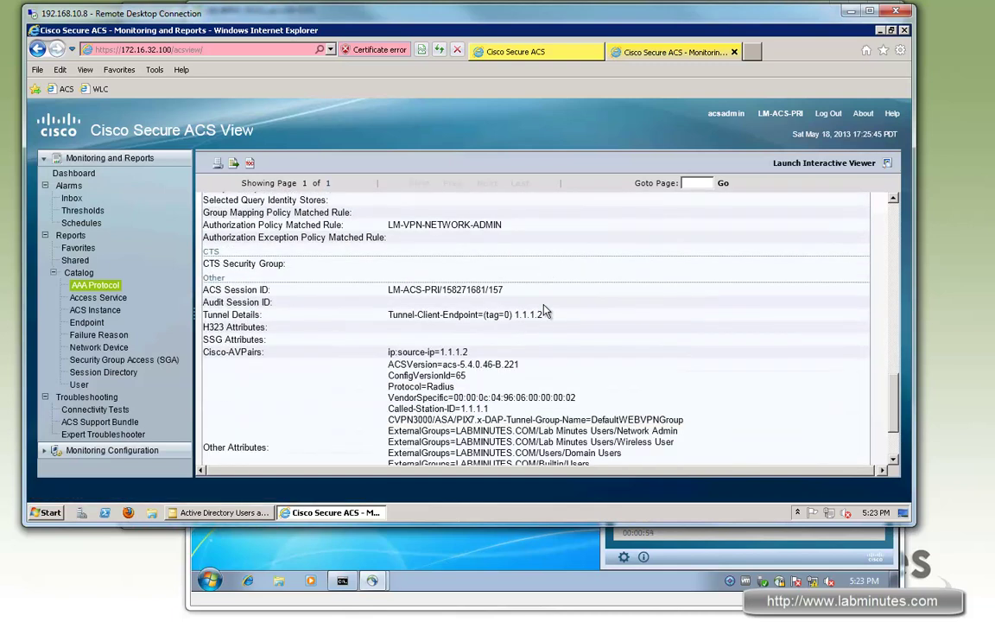
drag(266, 366, 204, 366)
drag(389, 427, 476, 439)
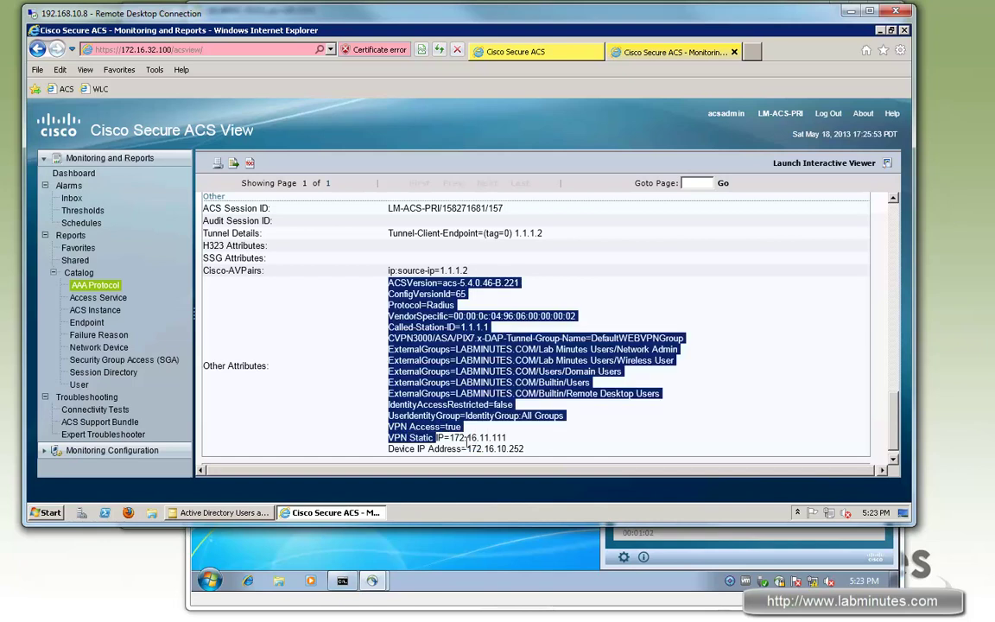
click(504, 438)
drag(413, 426, 389, 427)
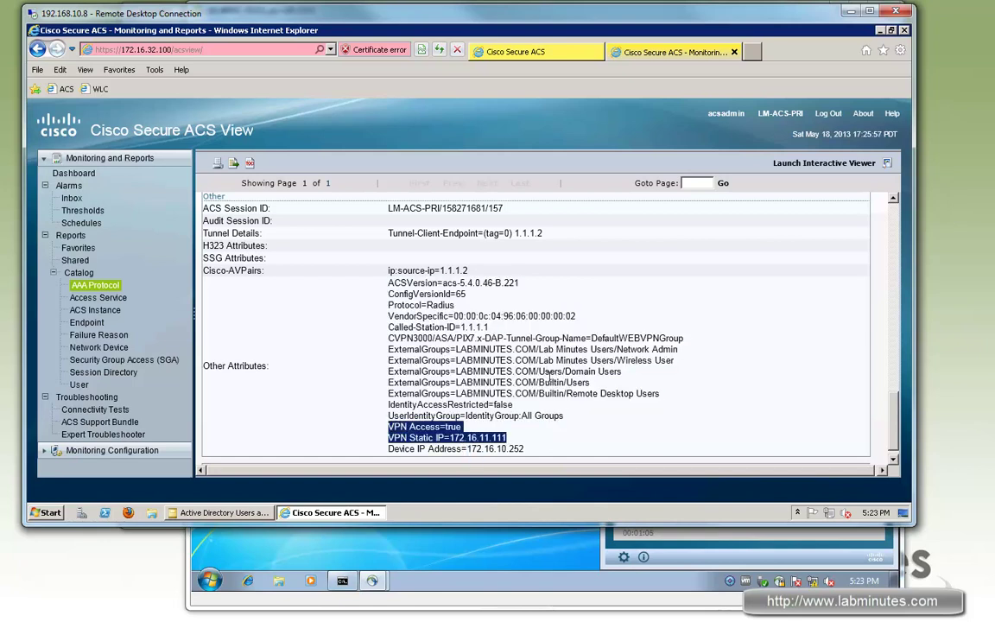
scroll(549, 377, down, 1)
drag(508, 422, 388, 406)
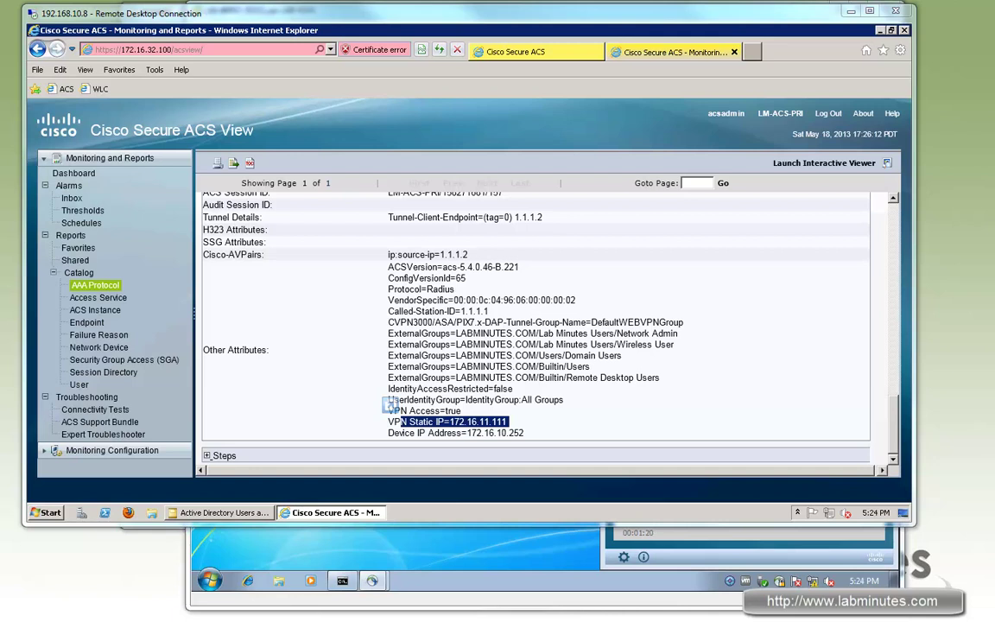
drag(389, 406, 344, 491)
Review the test VM's timed-out ping output and AnyConnect statistics.
click(304, 529)
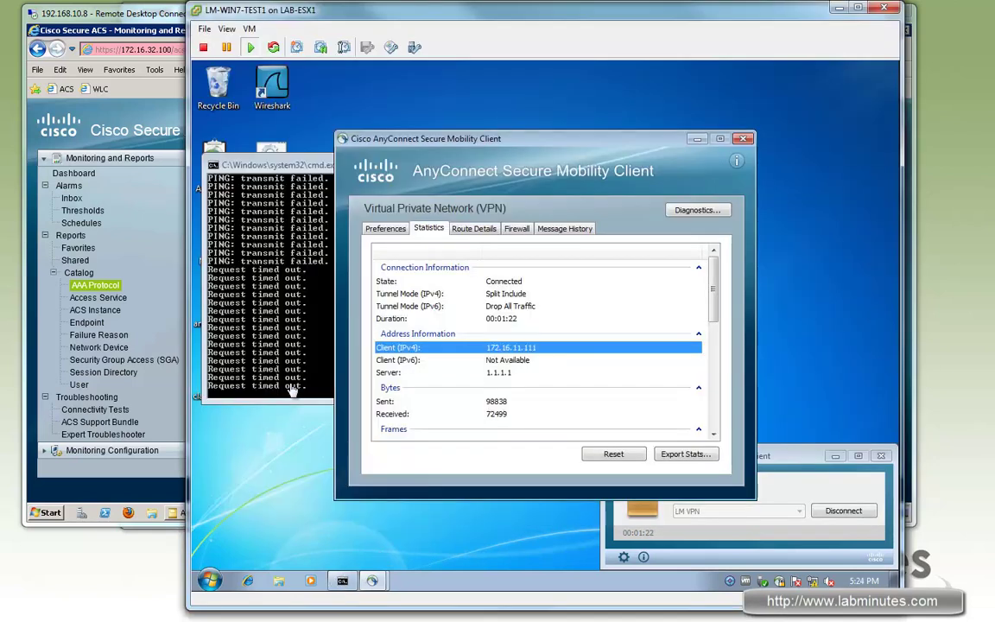
click(273, 227)
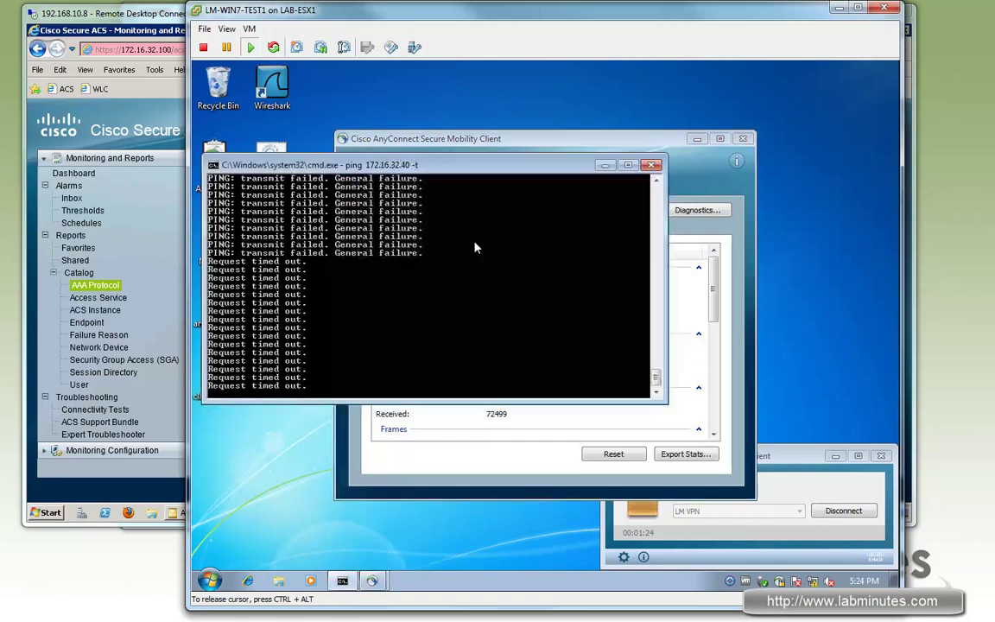
click(460, 460)
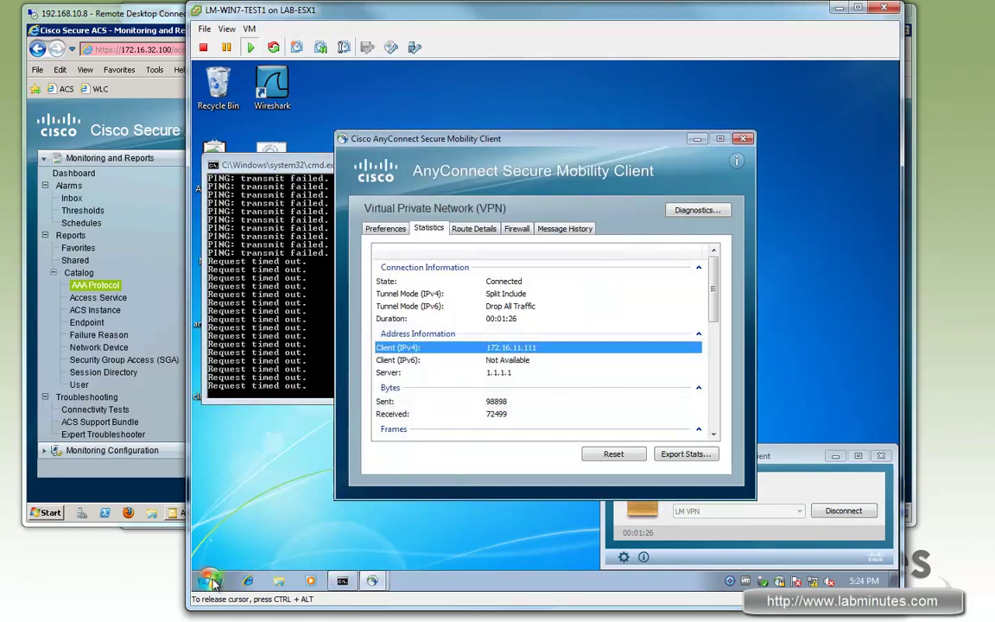
click(248, 580)
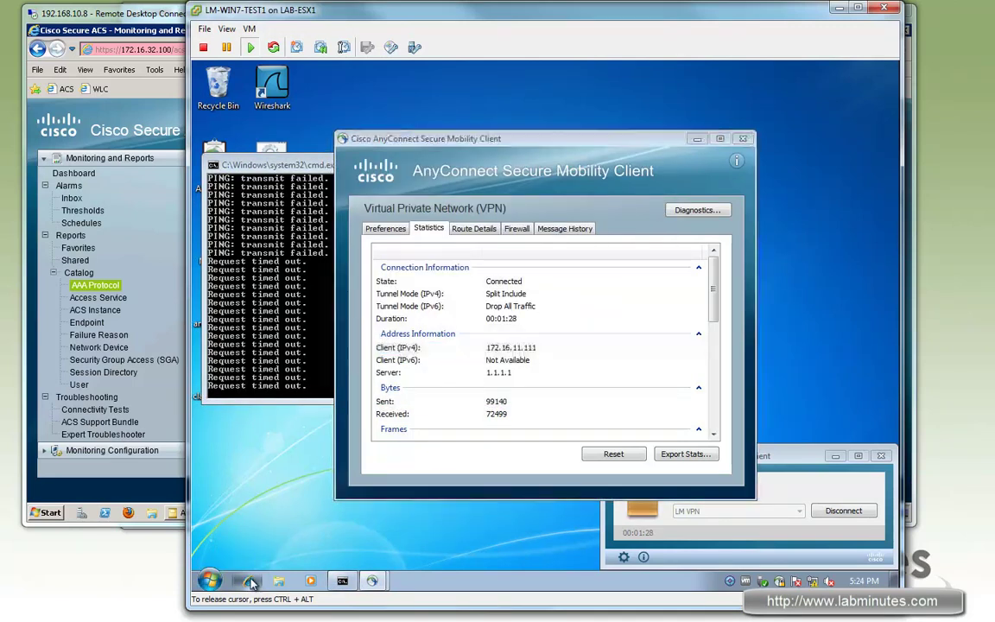
click(507, 112)
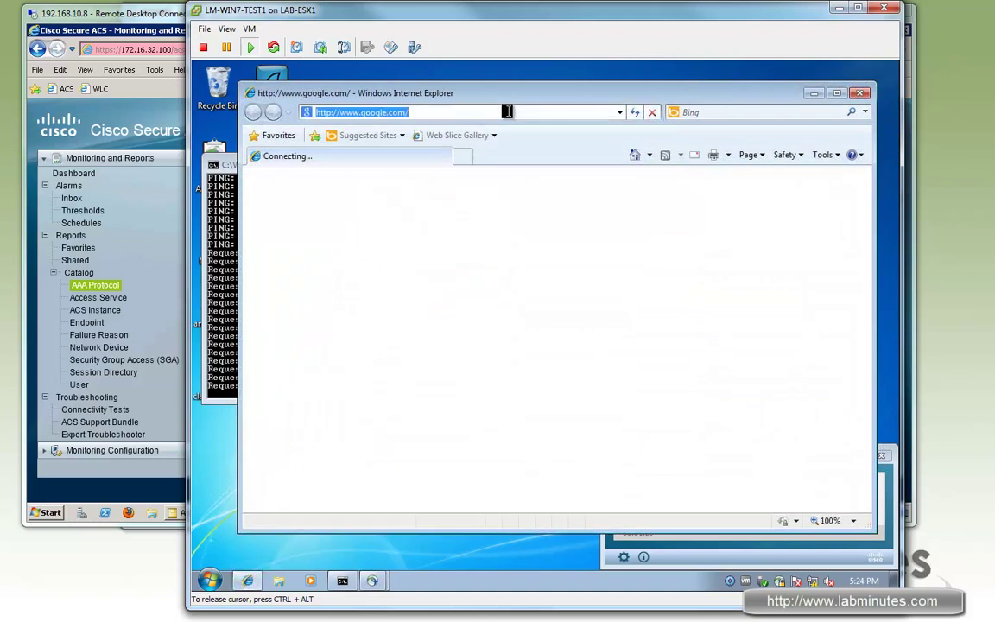
text(https:)
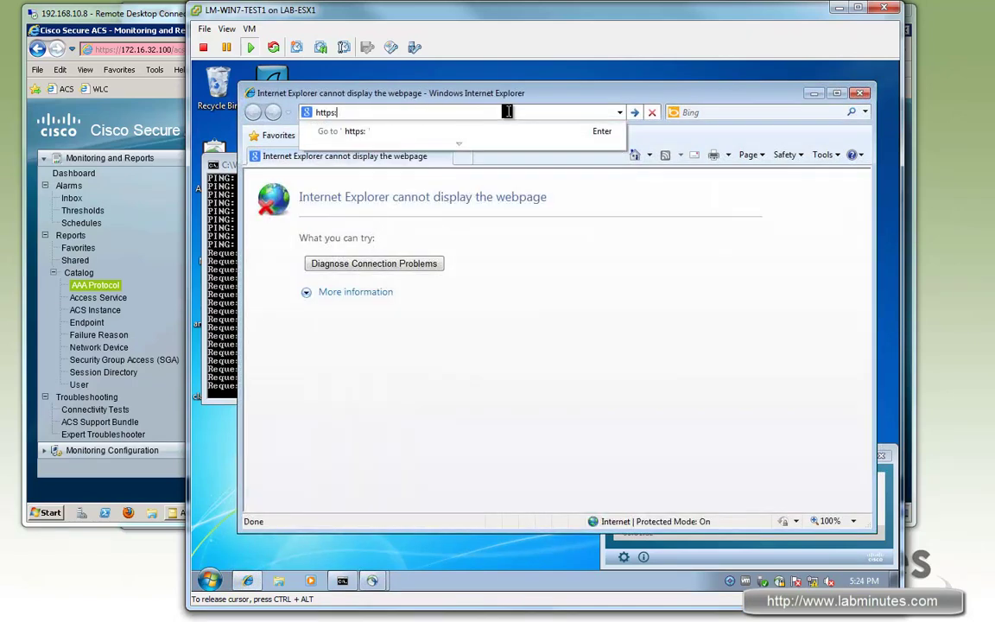
text(//172)
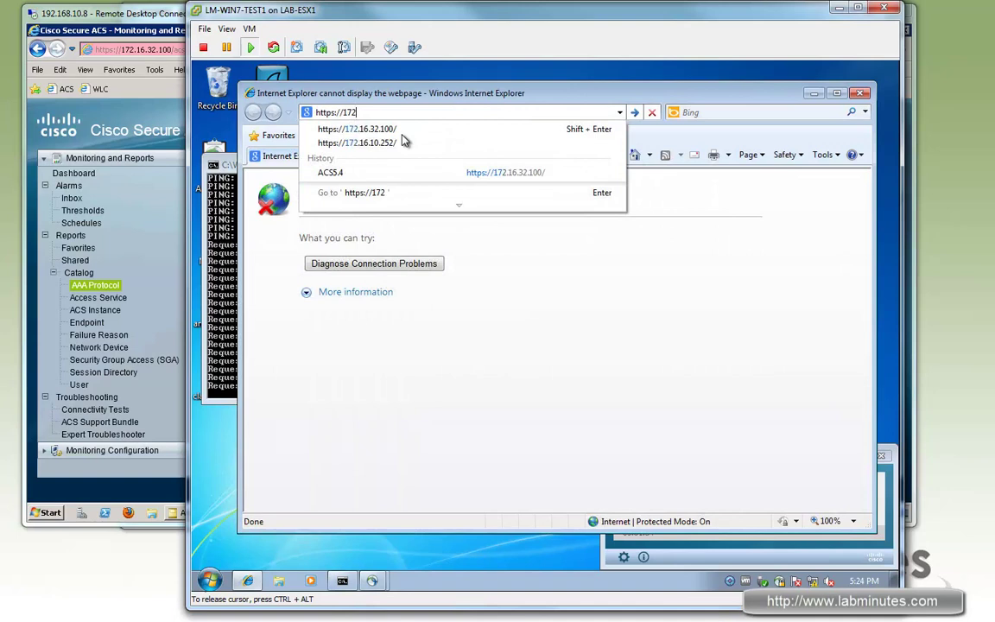
click(406, 128)
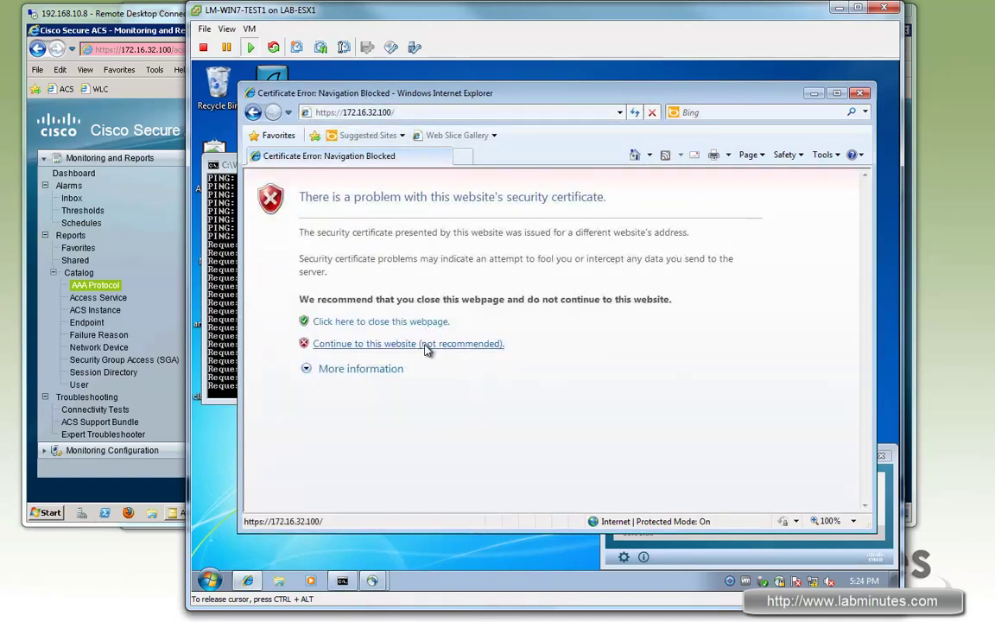
click(388, 316)
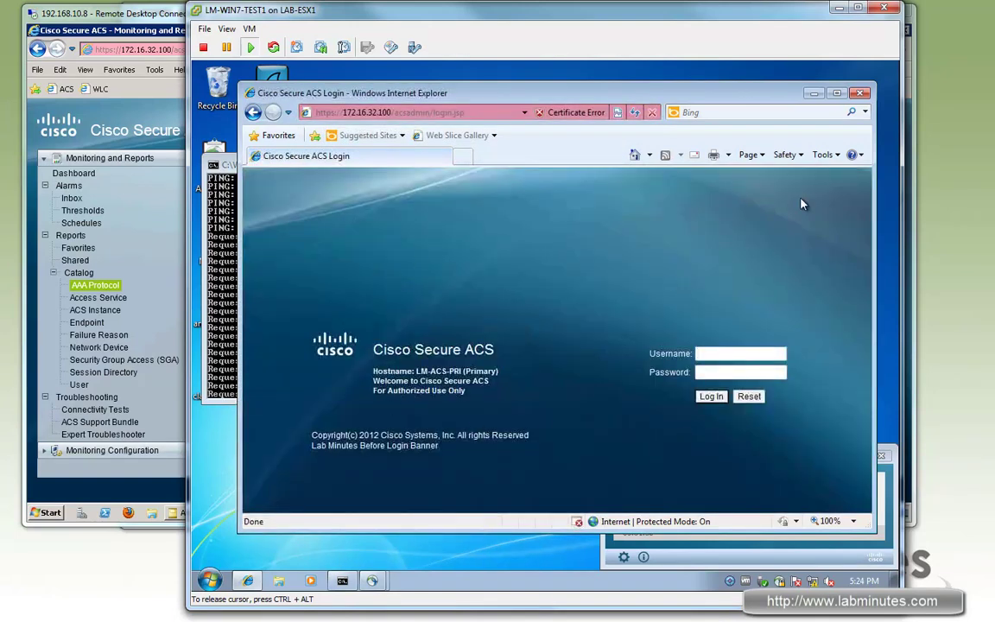
click(860, 93)
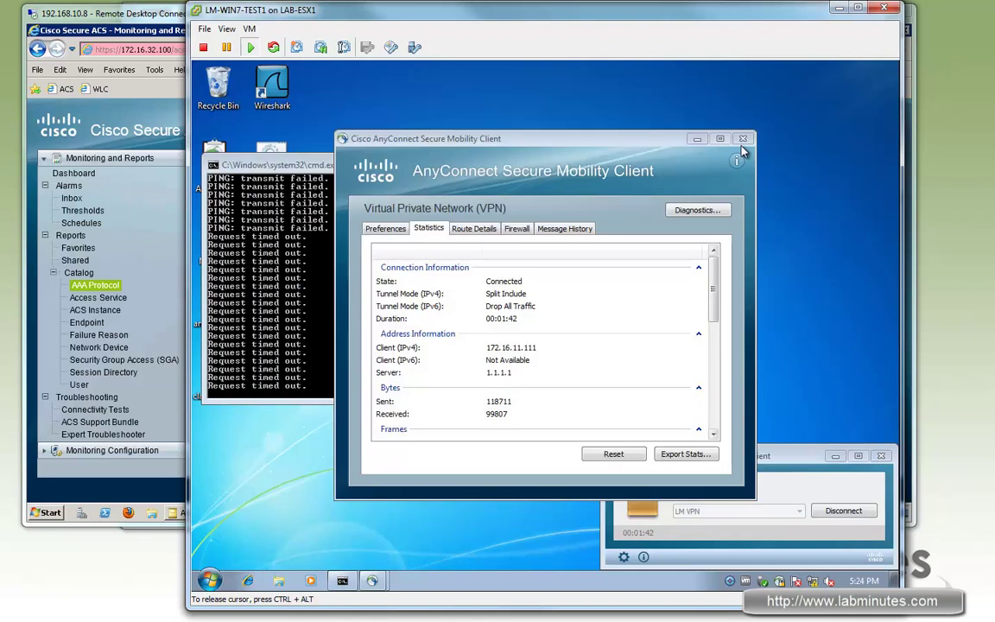
click(838, 513)
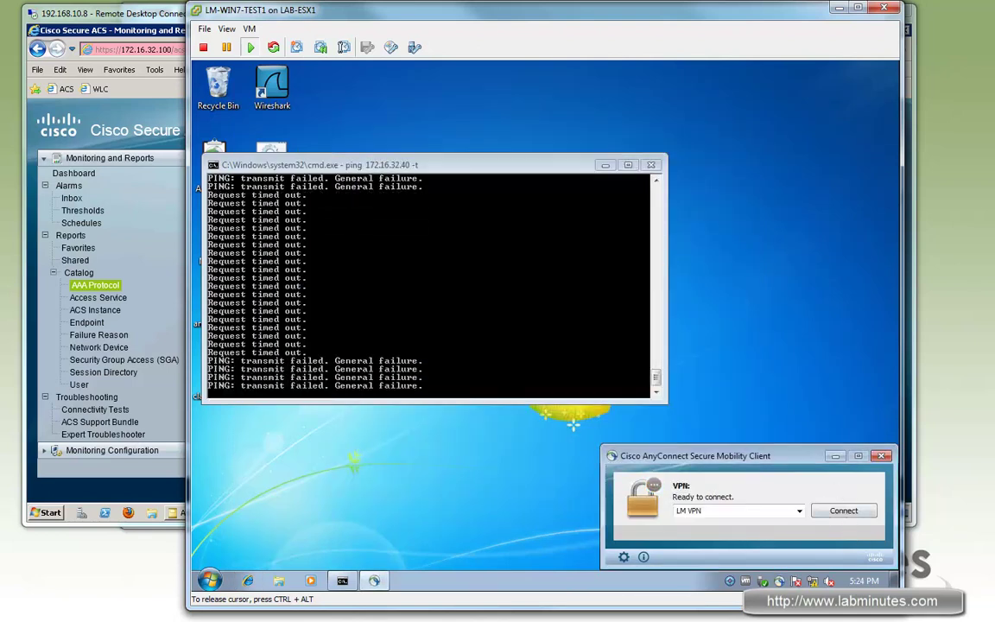
Bring up the network diagram PDF listing the support user's VPN IP 172.16.11.112.
key(alt+Tab)
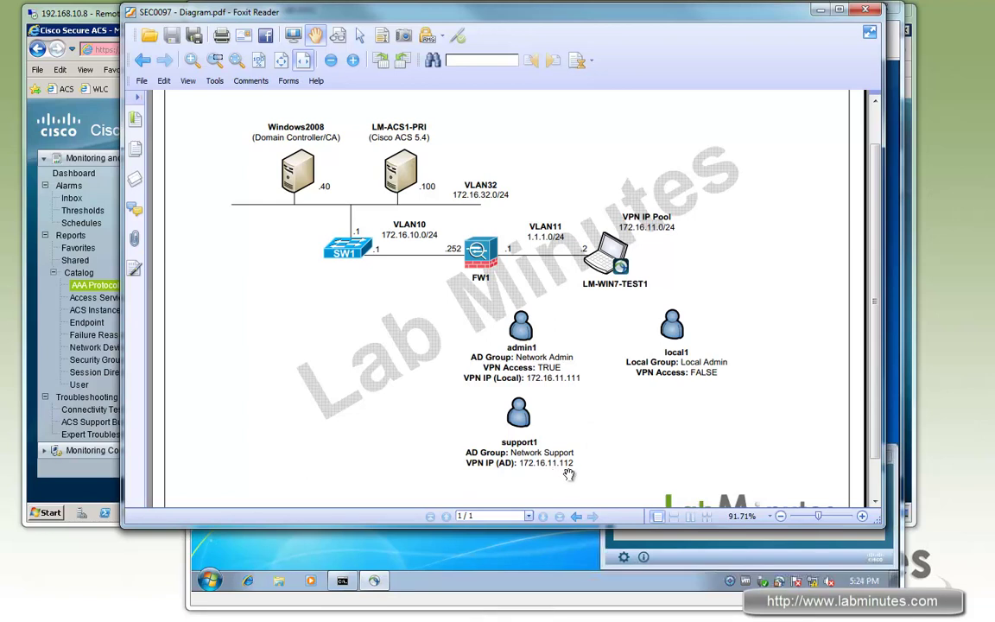
Connect AnyConnect to LM VPN with the support user's credentials and reload the ACS authentication log.
click(820, 12)
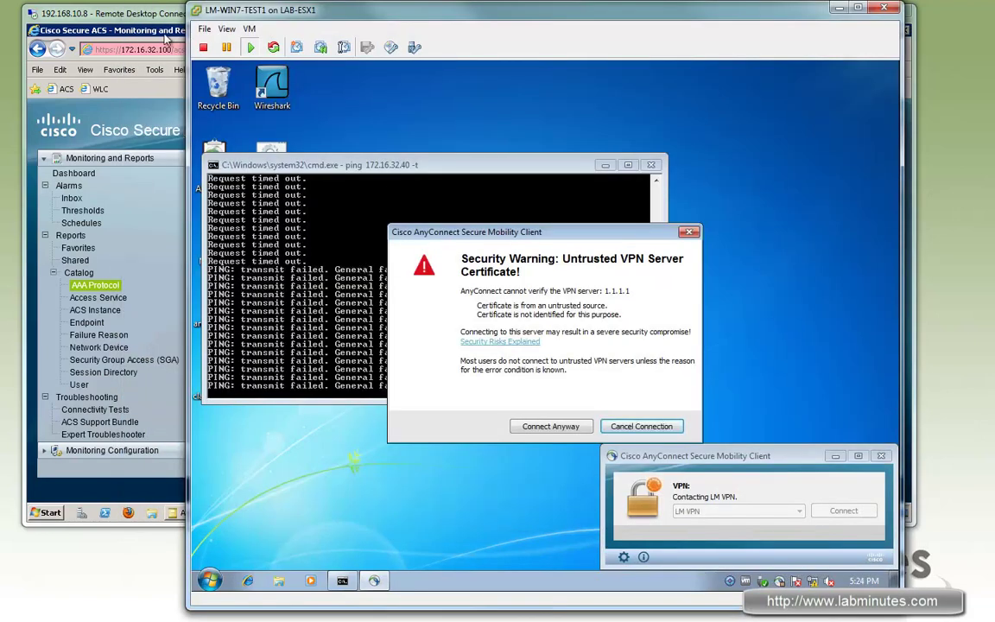
click(553, 427)
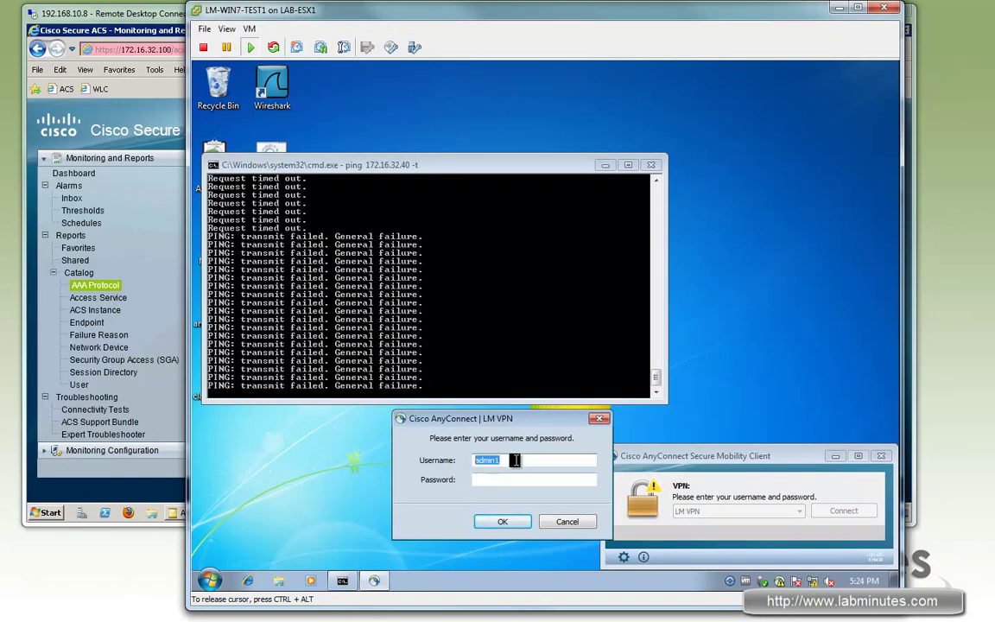
text(support)
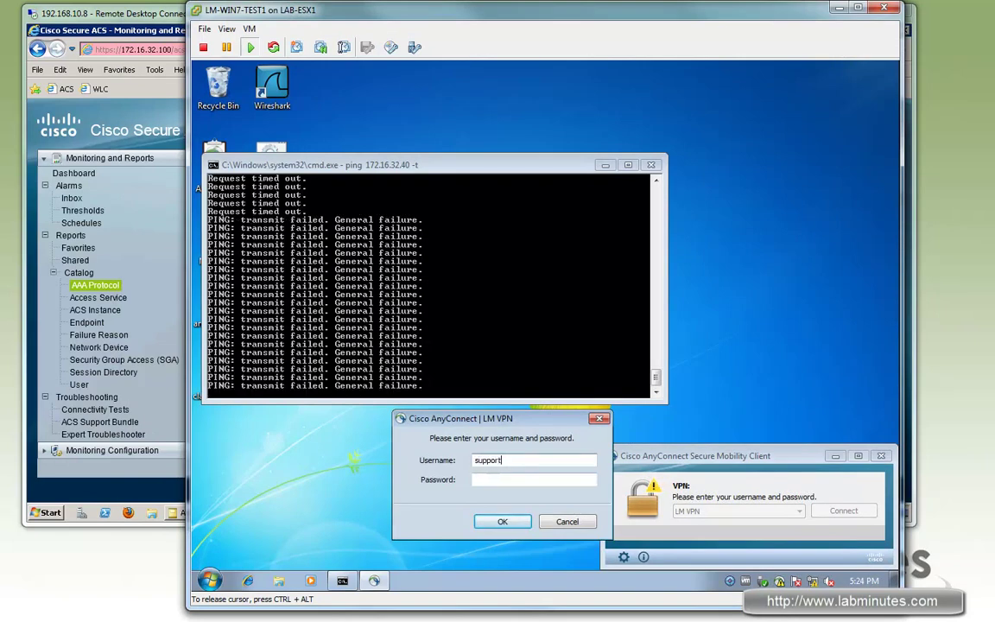
text(1)
key(Tab)
text(cisco123)
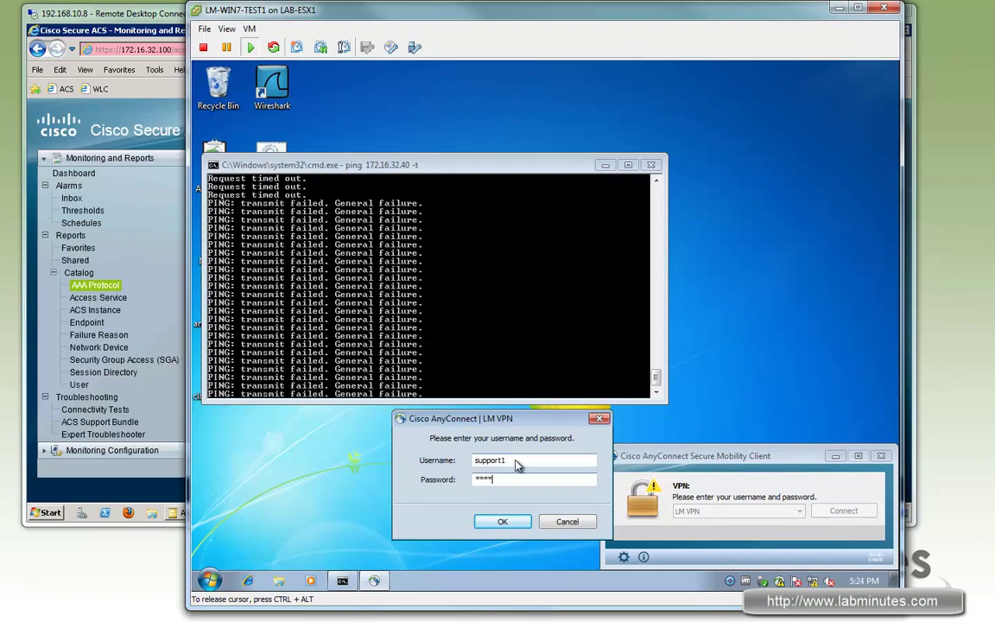
key(Return)
key(alt+Tab)
click(226, 276)
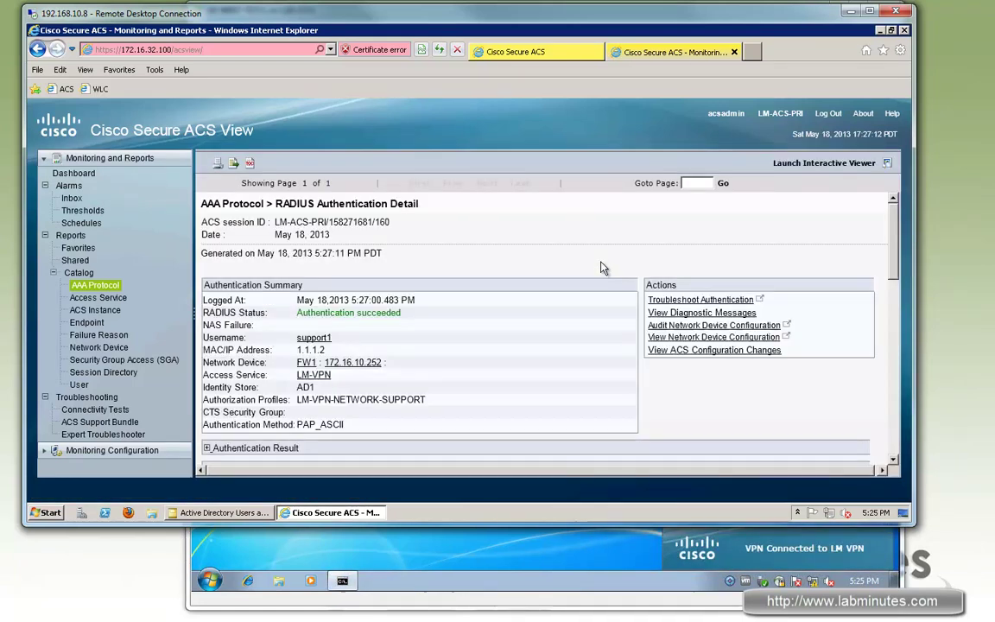
Expand the login's Authentication Result in ACS to check the returned Framed-IP-Address 172.16.11.112.
scroll(604, 265, down, 1)
click(208, 366)
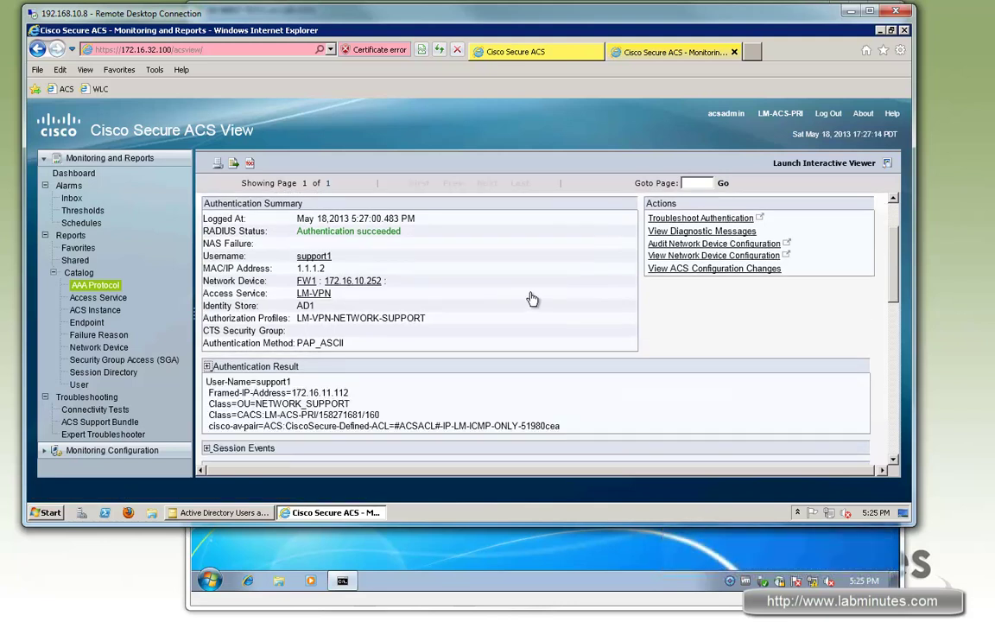
scroll(532, 298, down, 1)
drag(347, 313, 292, 311)
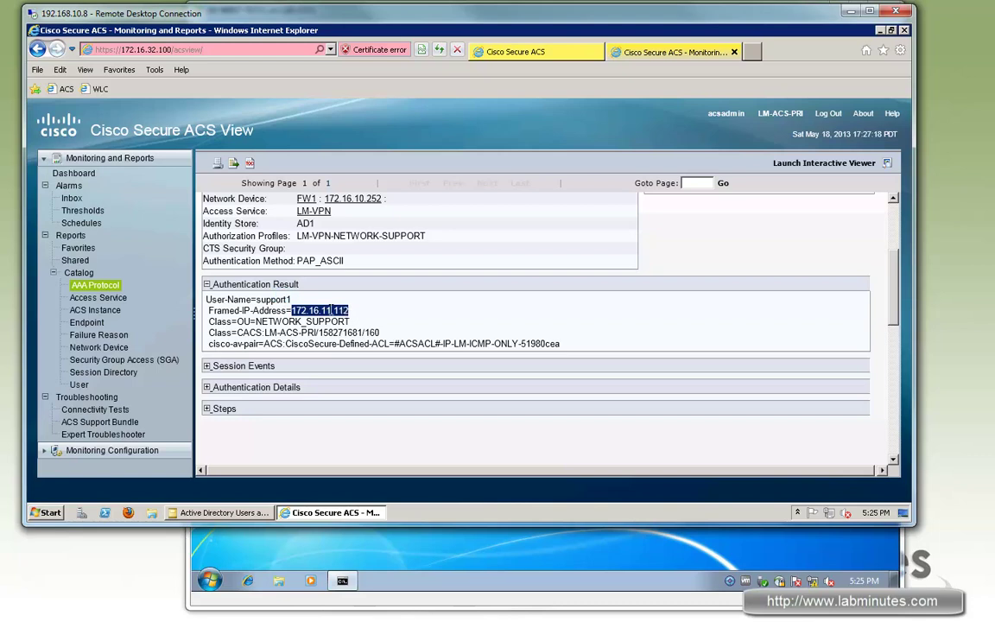
click(298, 313)
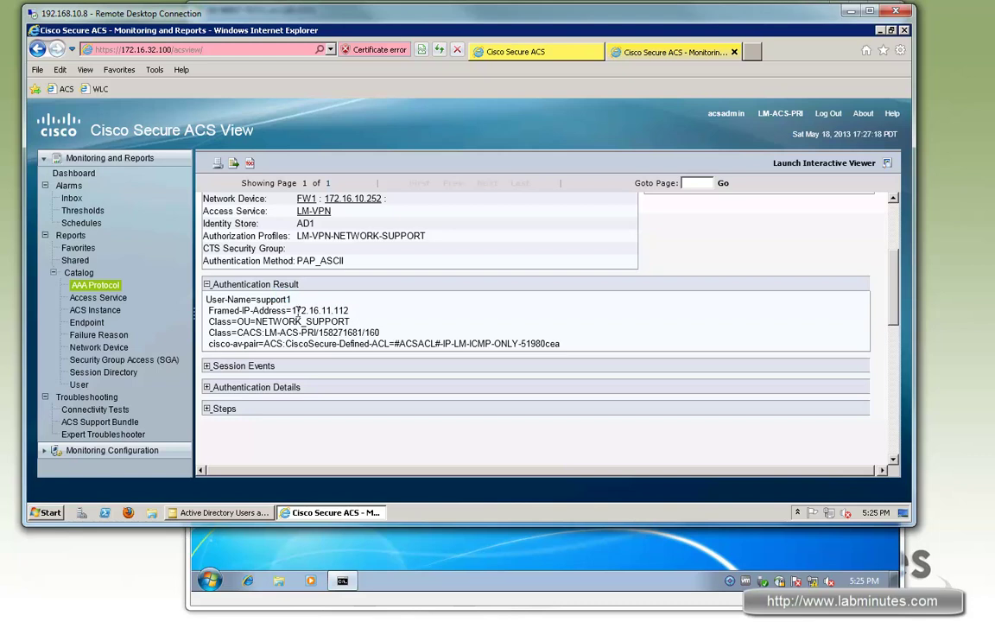
Check that the support user's AD Description holds 172.16.11.112, close unchanged, and return to the VM.
click(221, 512)
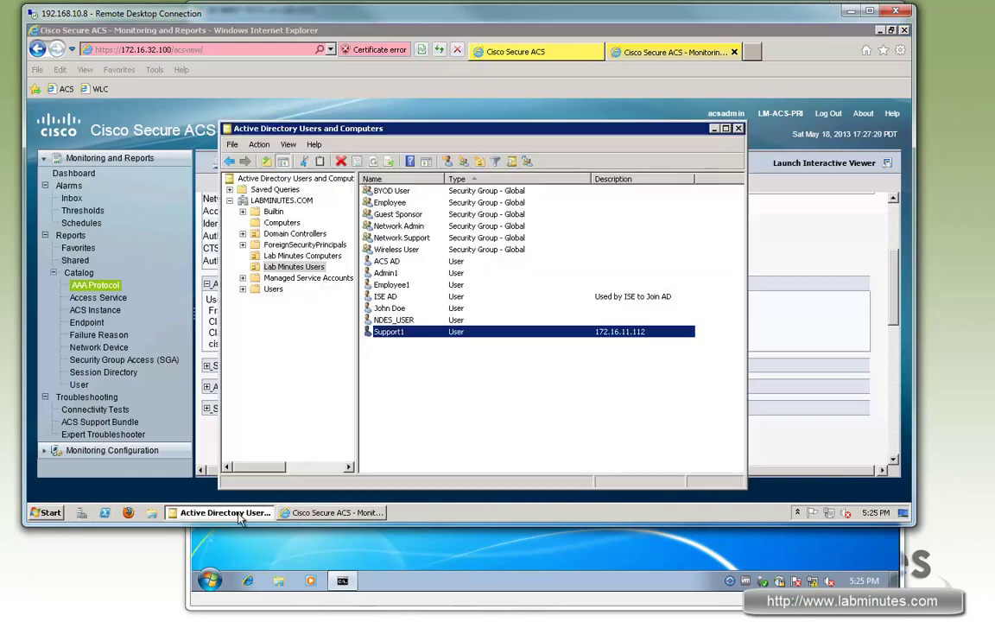
double_click(411, 338)
key(Tab)
key(Tab)
key(Tab)
key(Tab)
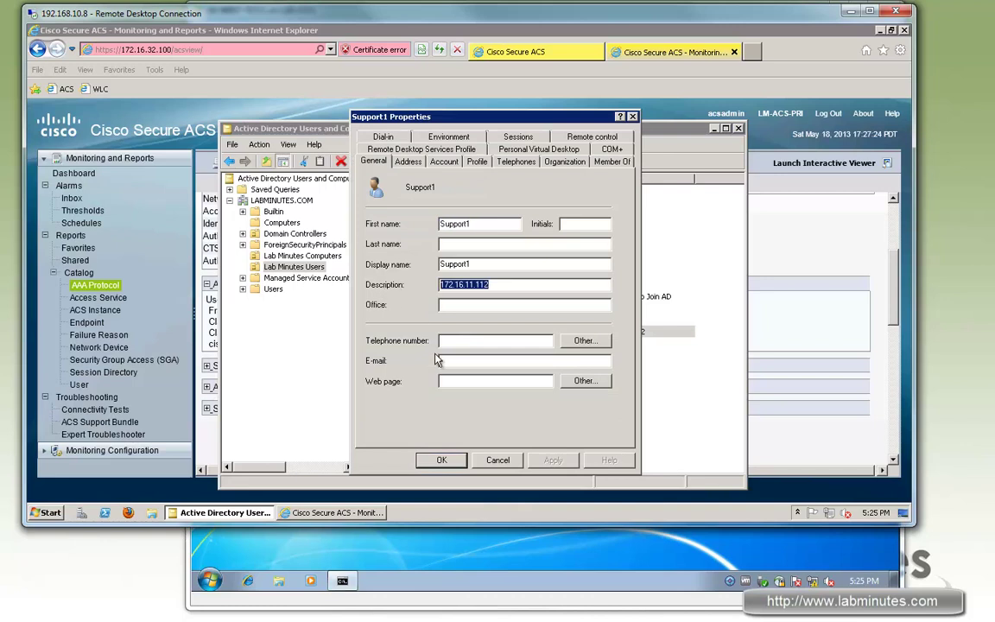
click(500, 462)
click(439, 533)
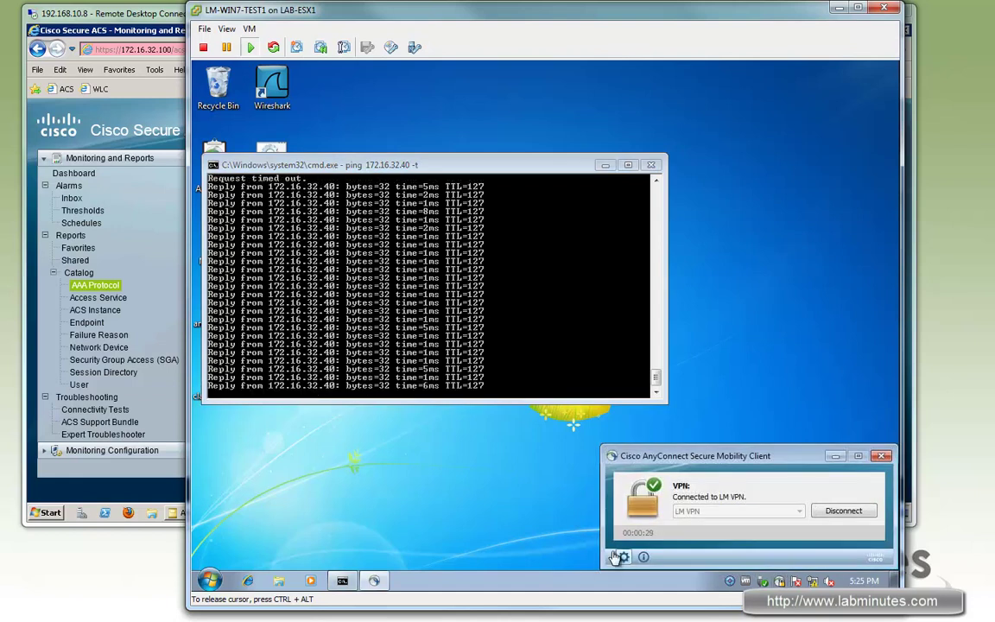
Confirm AnyConnect statistics show Client IPv4 172.16.11.112, then disconnect from LM VPN.
click(620, 557)
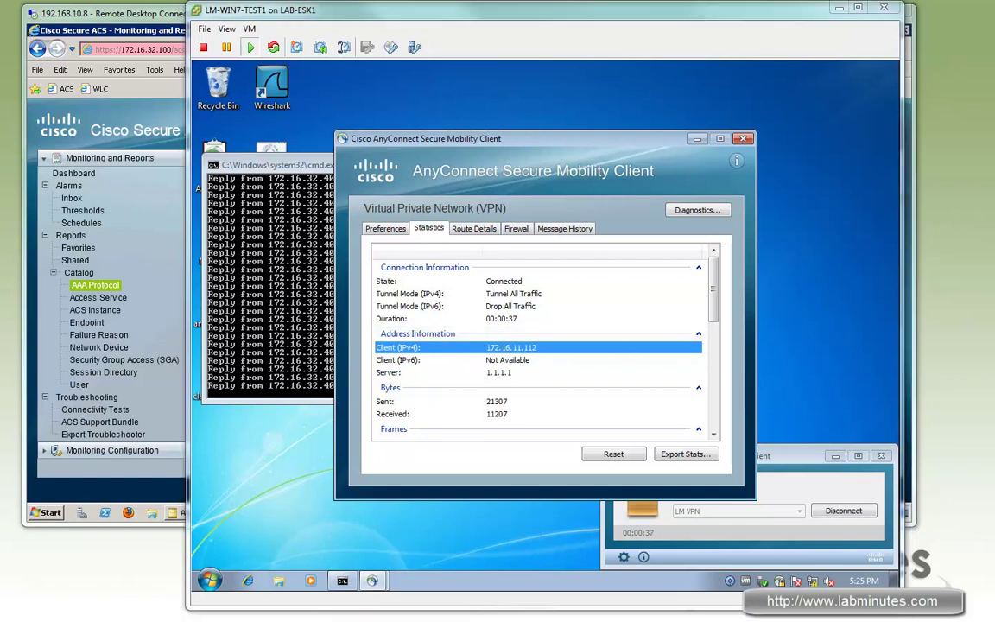
click(743, 138)
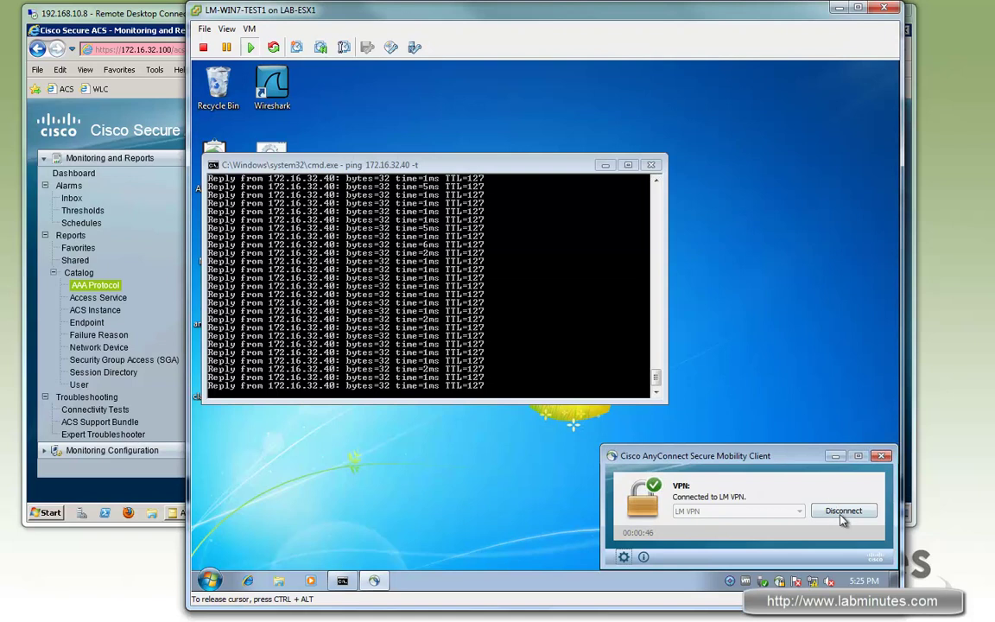
click(842, 511)
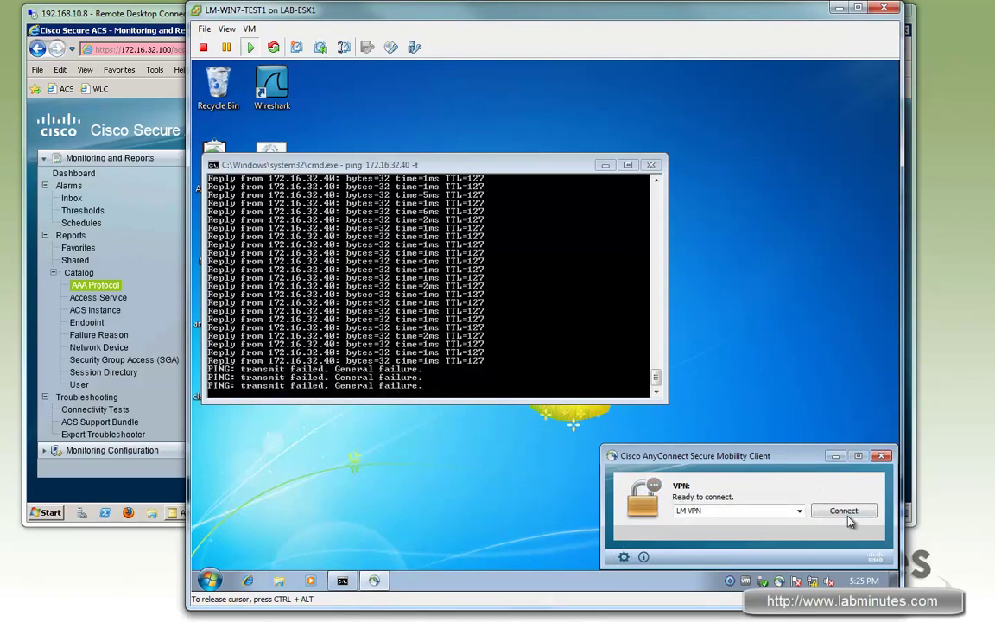
Attempt an LM VPN login as the local user, accepting the untrusted certificate, then return to the ACS report.
click(844, 511)
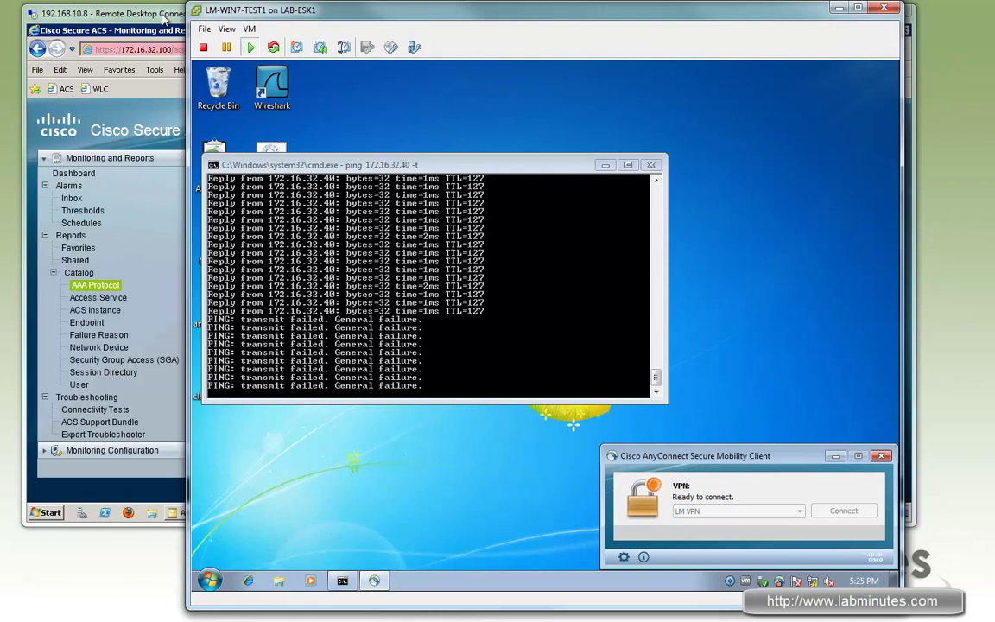
click(844, 510)
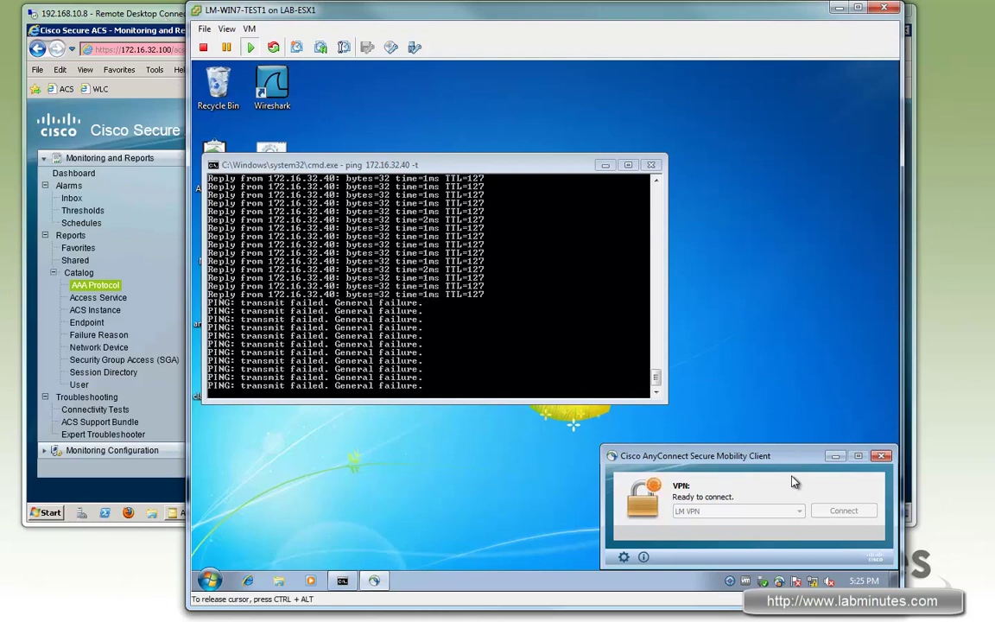
click(550, 427)
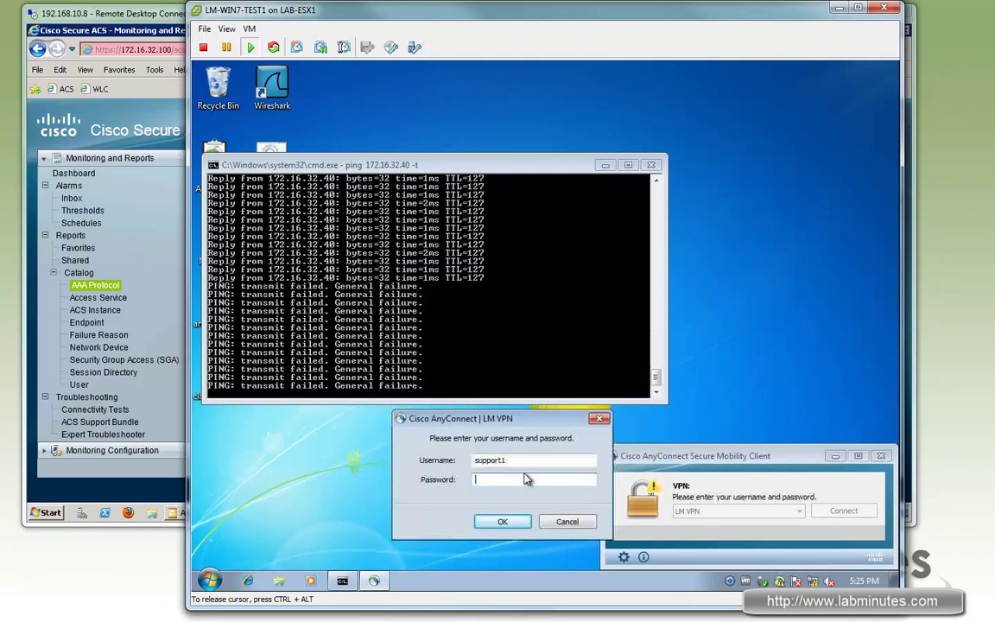
key(BackSpace)
text(local1)
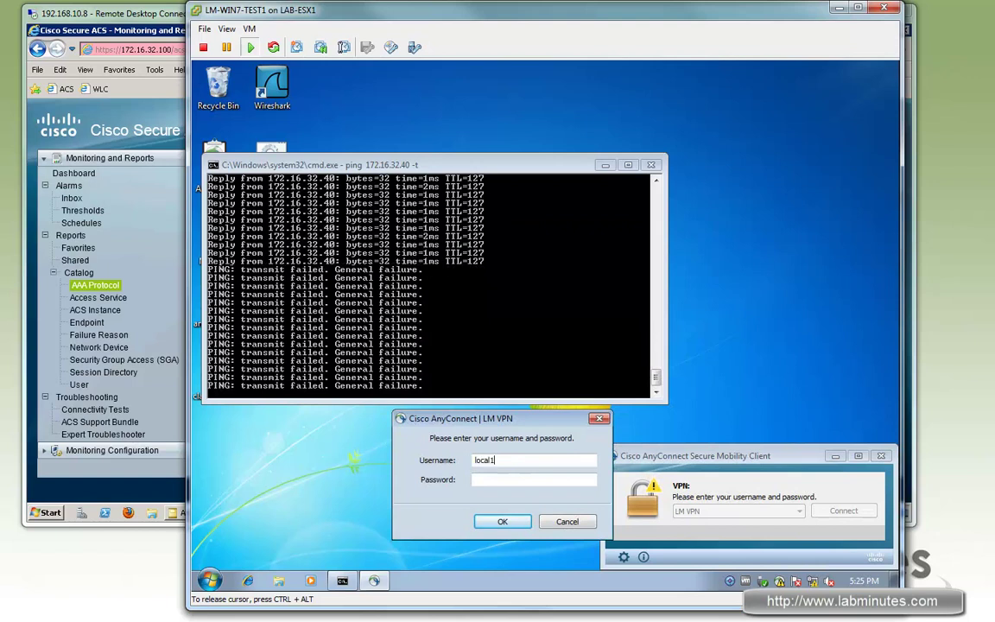
key(Tab)
key(Return)
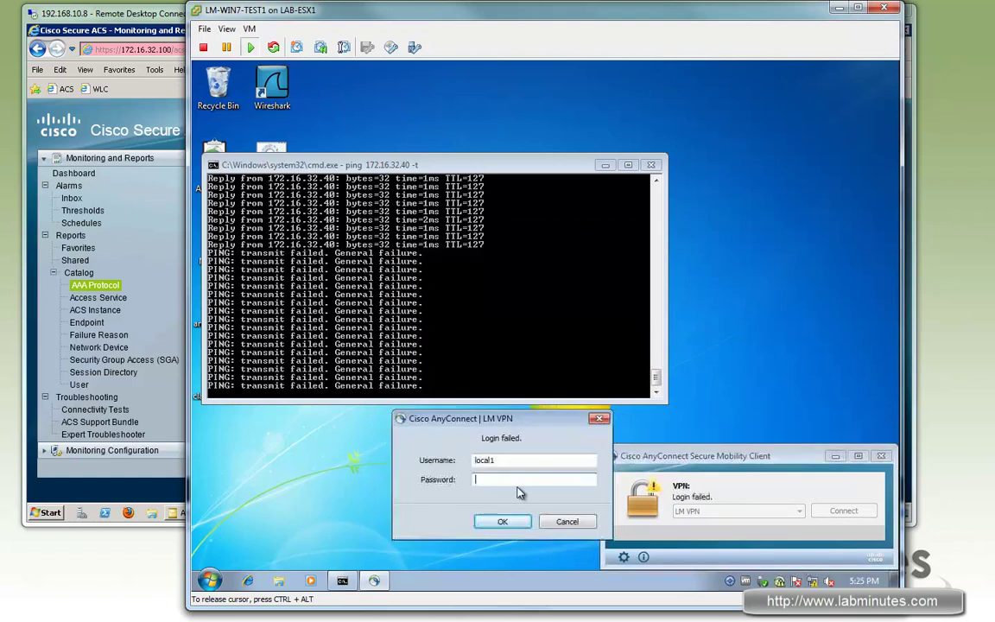
click(160, 21)
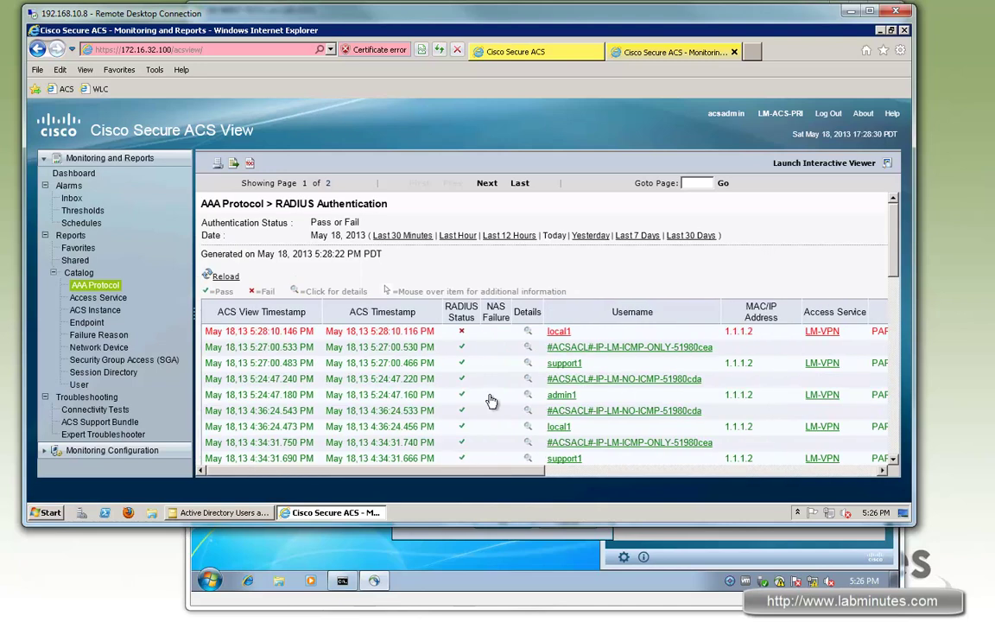
Open the failed local-user login's details and expand Authentication Details to find VPN Access=false.
click(533, 330)
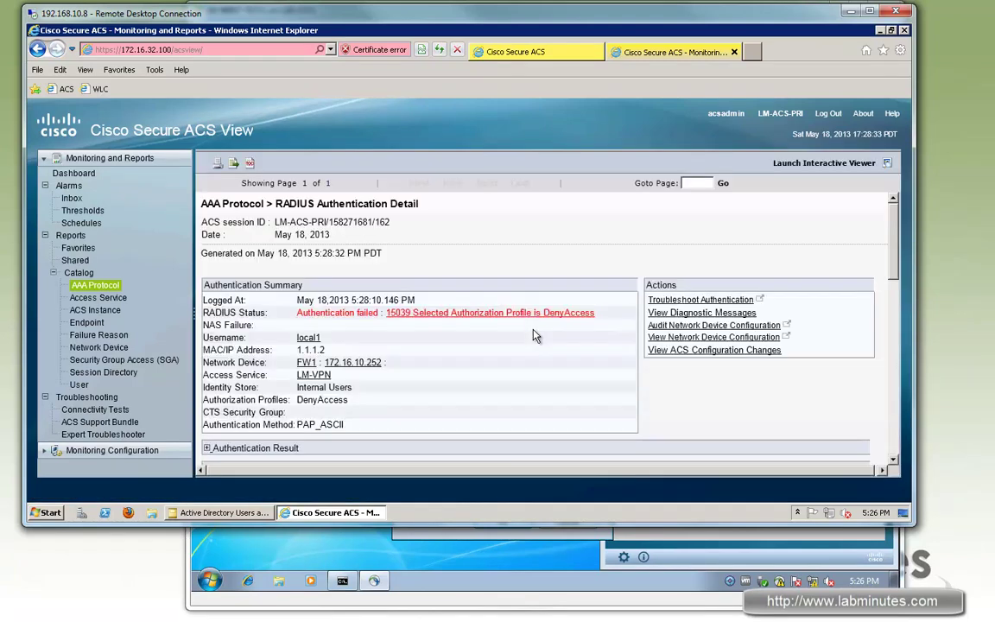
scroll(799, 255, down, 5)
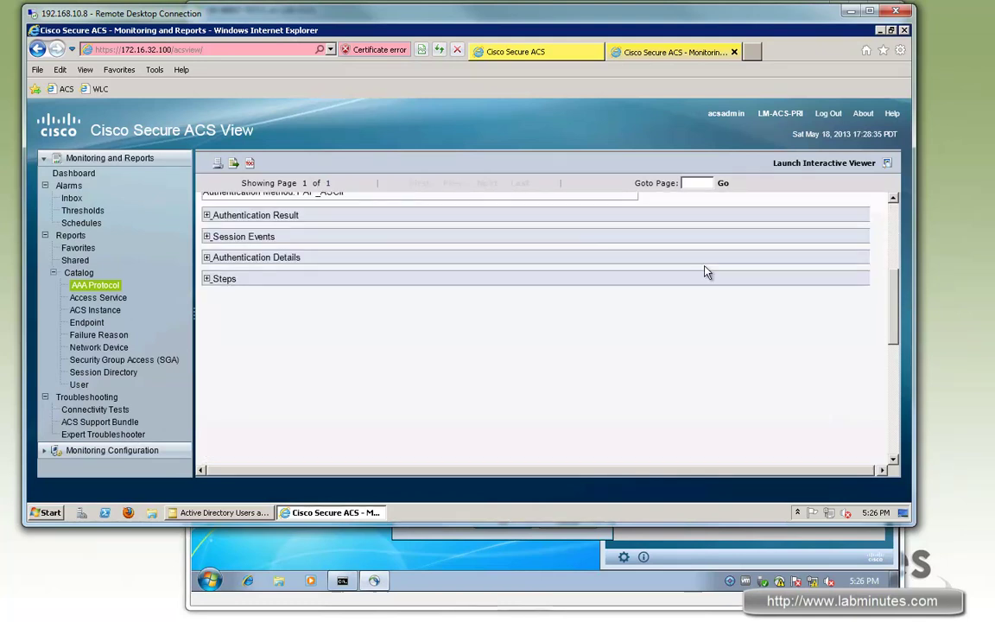
click(207, 252)
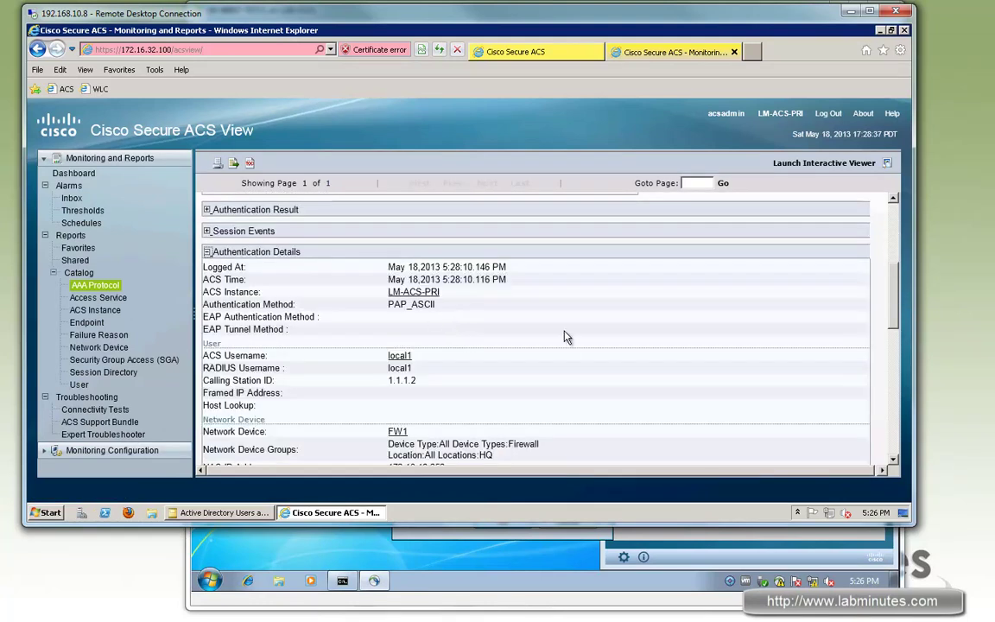
scroll(566, 337, down, 10)
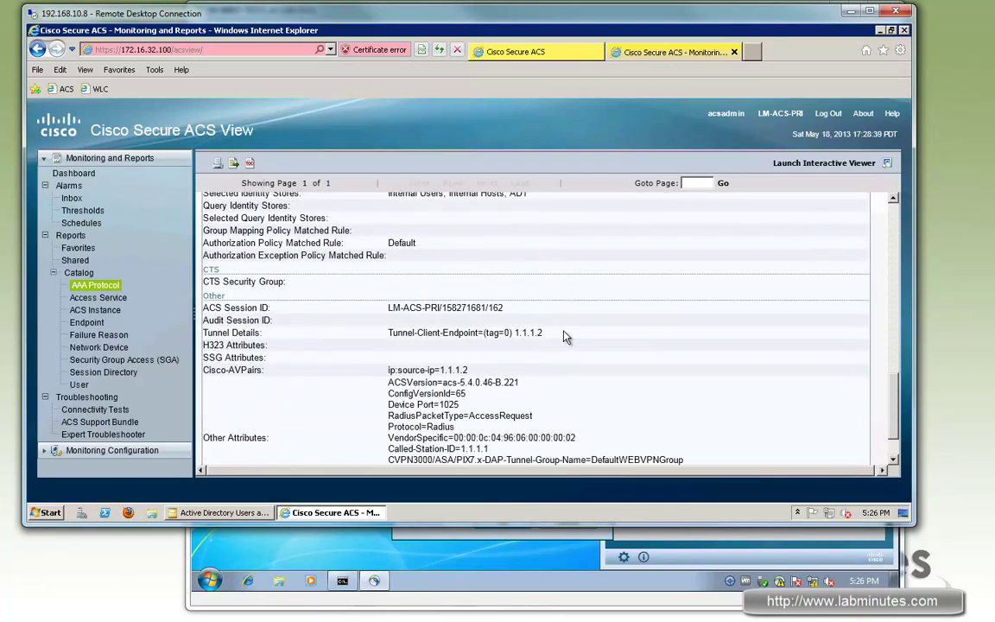
scroll(565, 337, down, 2)
drag(388, 420, 468, 426)
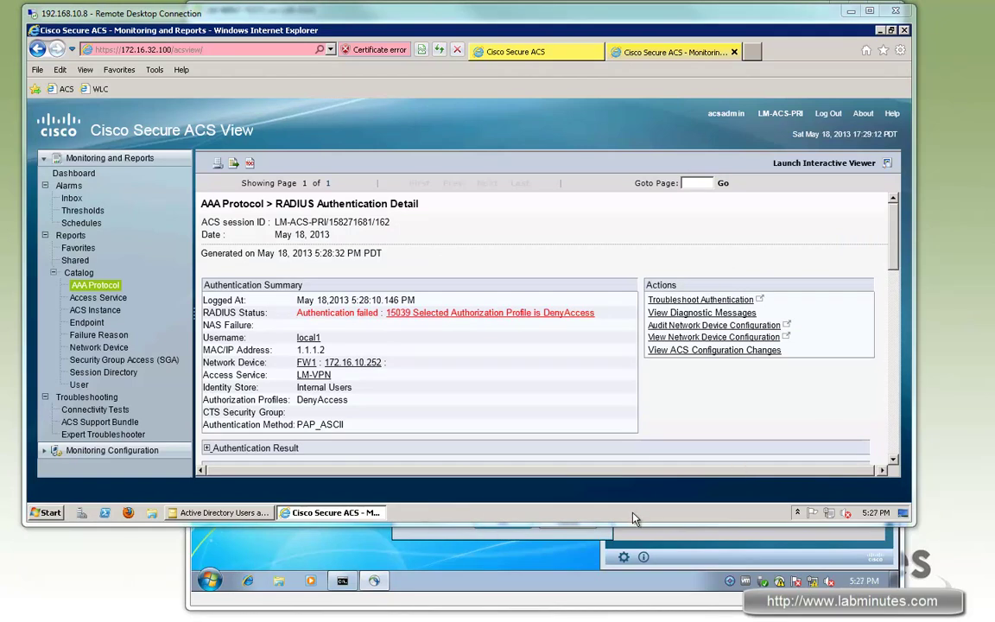
Open the support user's AD properties and highlight the IP address in the description.
click(246, 516)
double_click(405, 332)
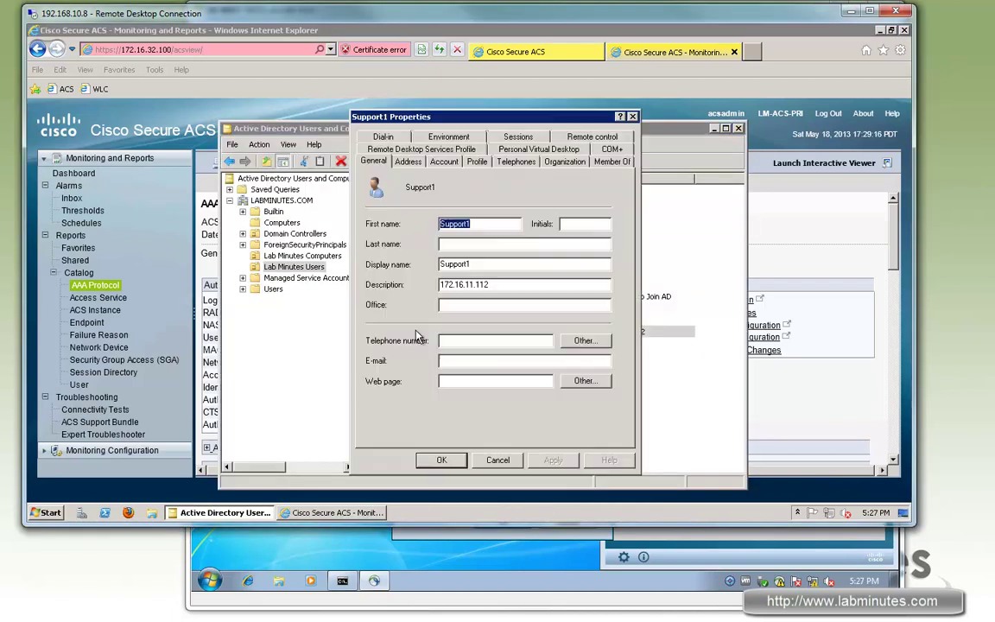
drag(440, 285, 500, 289)
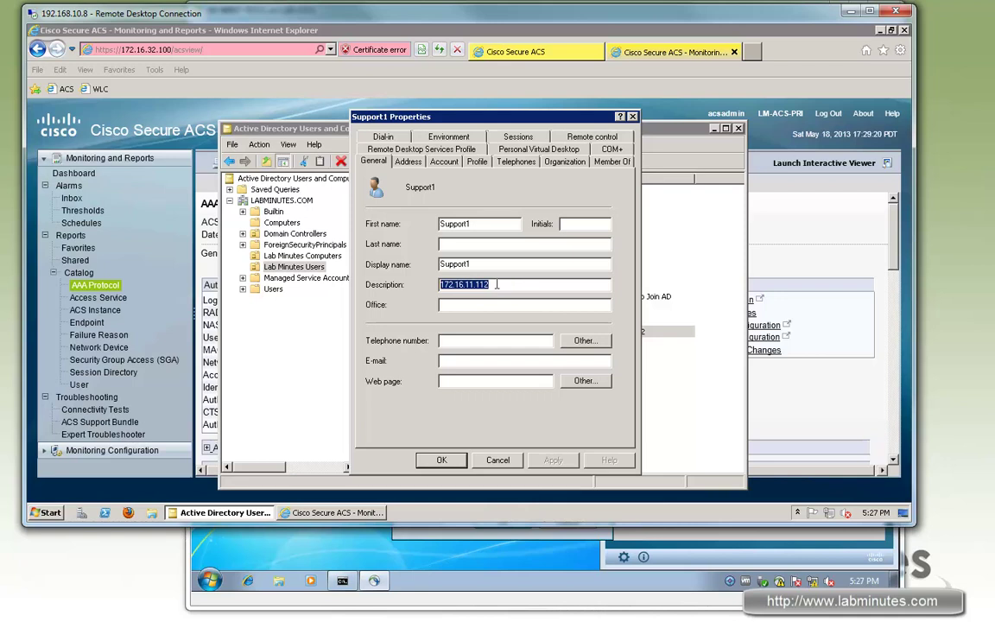
Assign the support user a static dial-in IPv4 address of 172.16.11.113 and save.
click(389, 140)
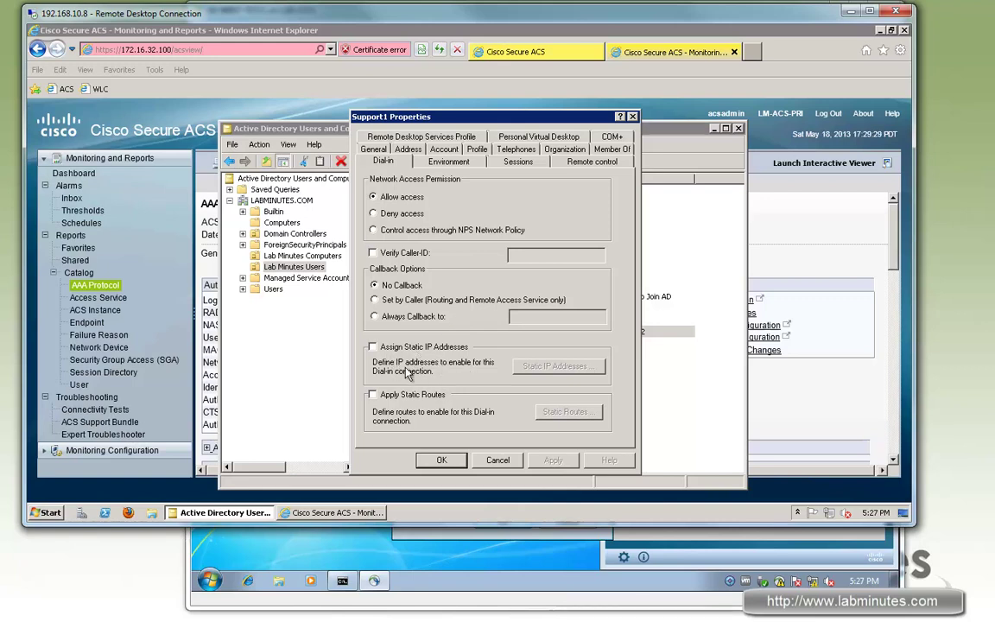
click(373, 349)
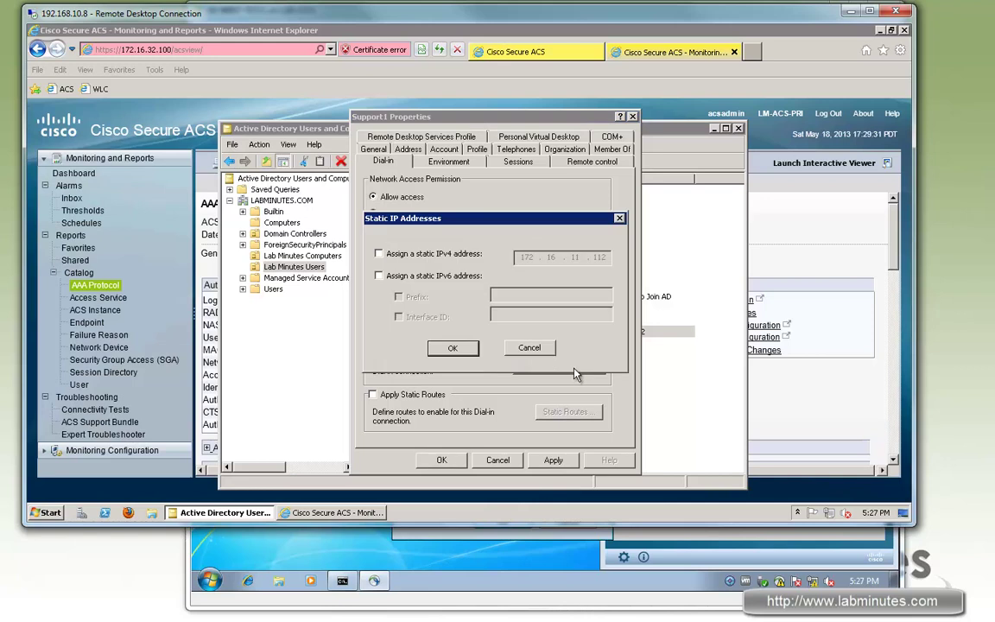
click(379, 253)
double_click(593, 256)
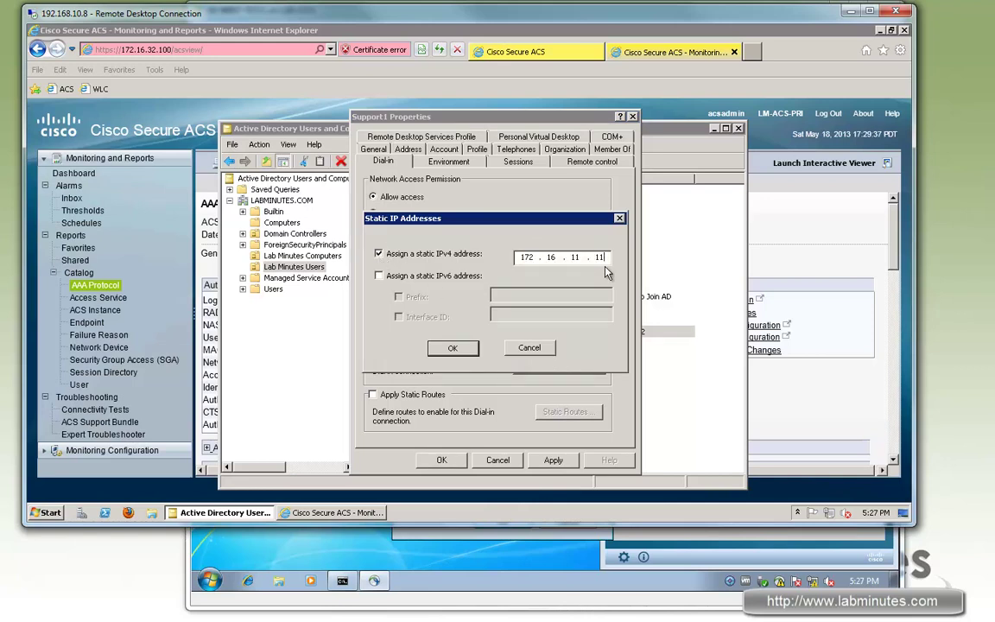
text(113)
click(458, 354)
click(442, 460)
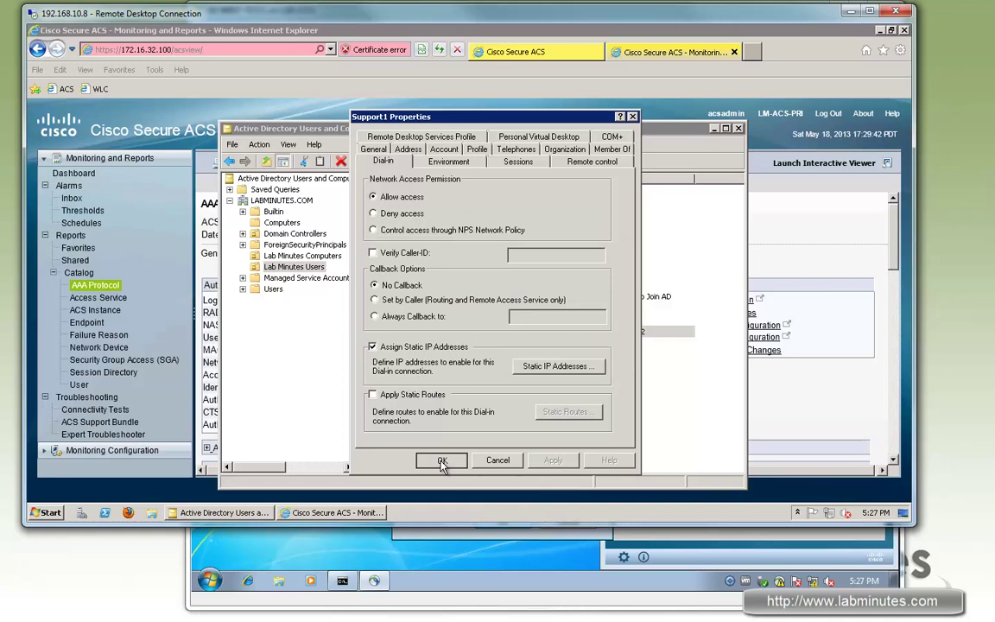
Show the Directory Attributes of the ACS Active Directory identity store.
click(514, 52)
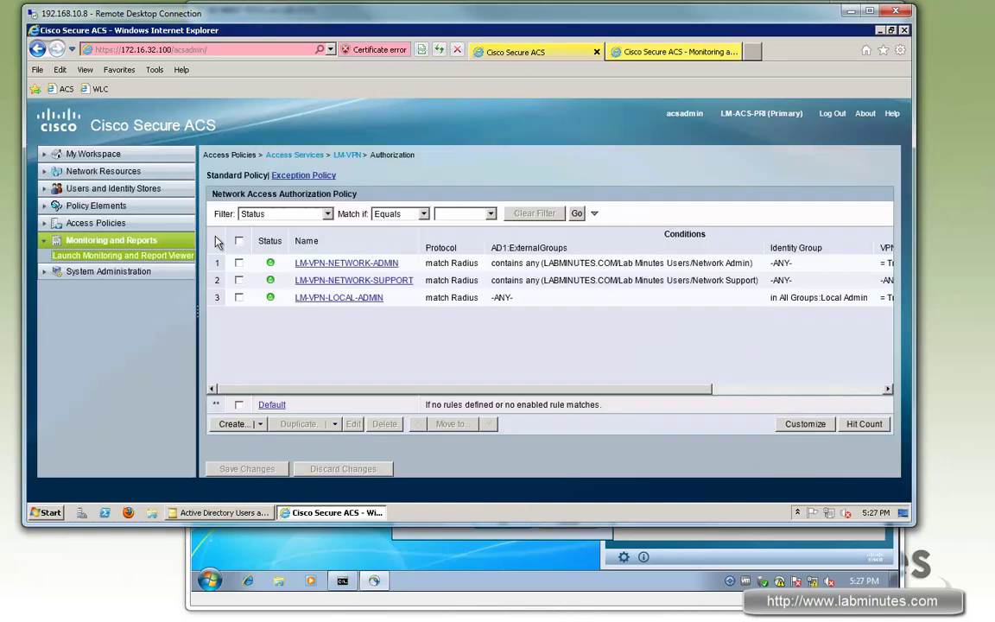
click(113, 188)
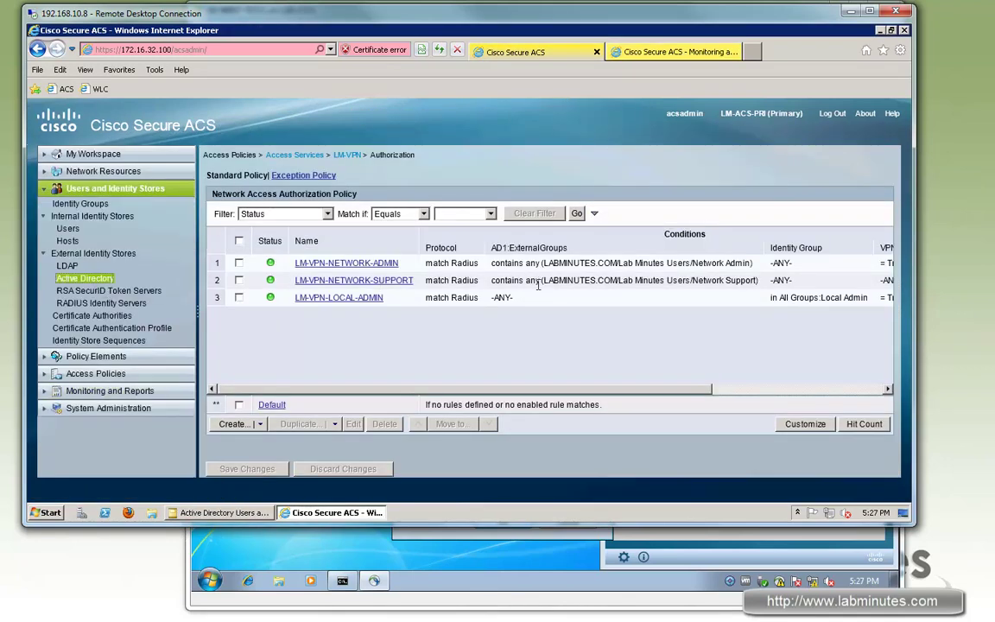
click(473, 179)
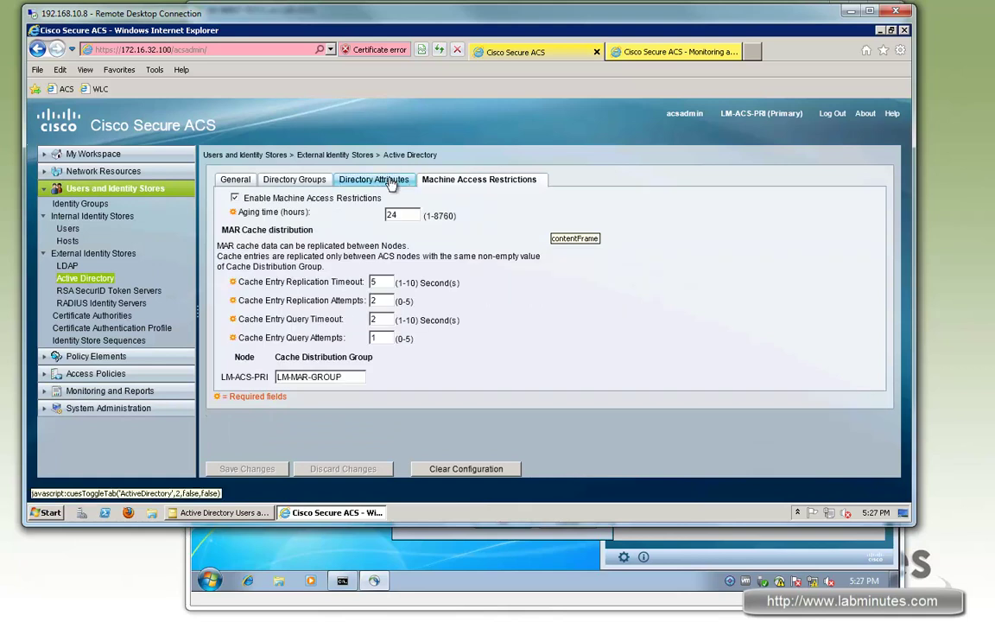
click(392, 181)
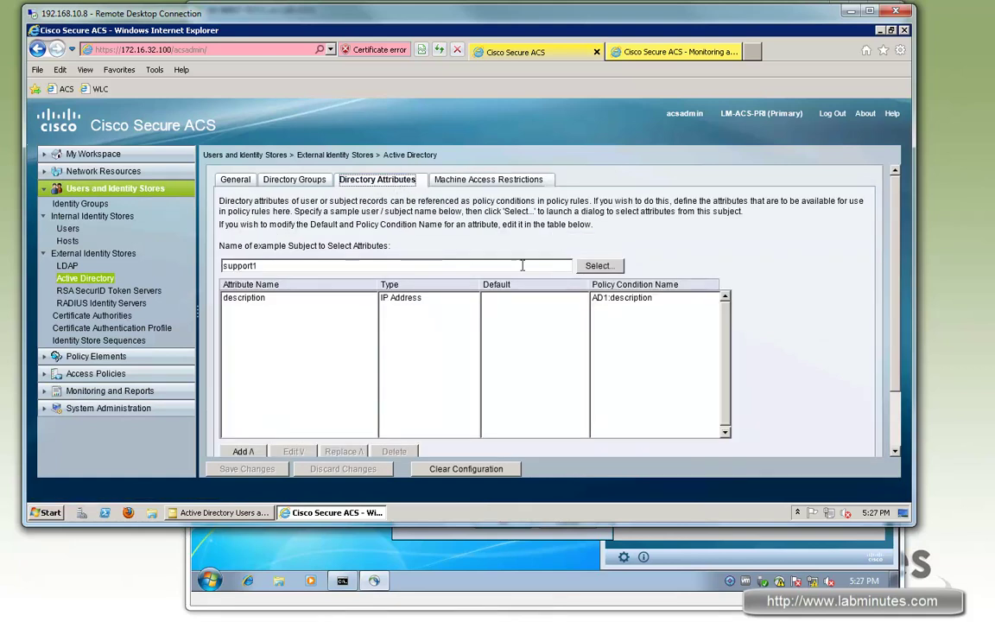
Pick msRADIUSFramedIPAddress from the sample user's attributes and add it to the directory attributes table.
click(599, 270)
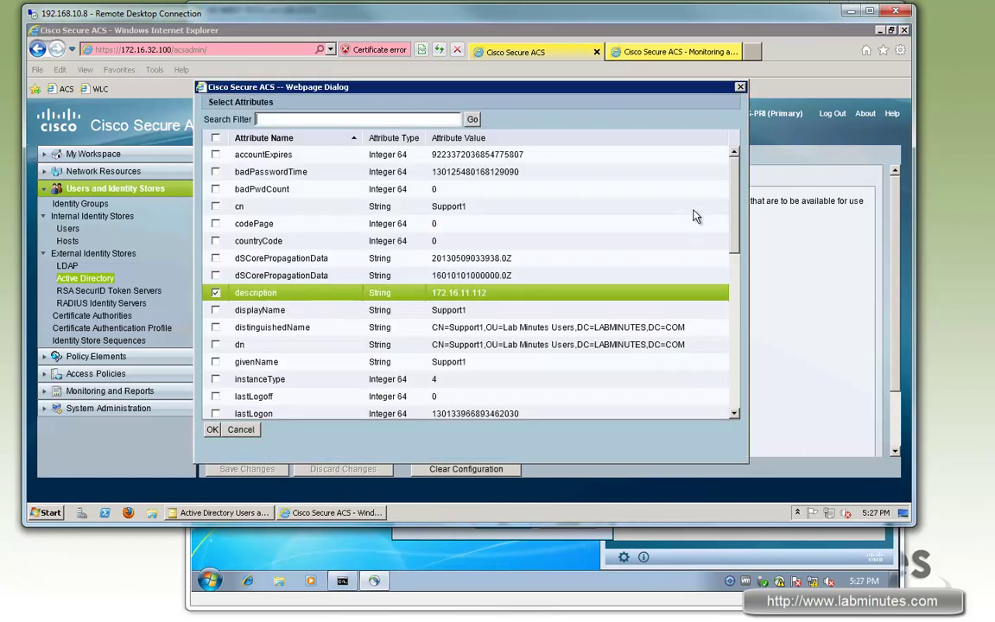
scroll(741, 229, down, 2)
drag(741, 229, 741, 275)
scroll(741, 274, down, 2)
scroll(747, 227, up, 4)
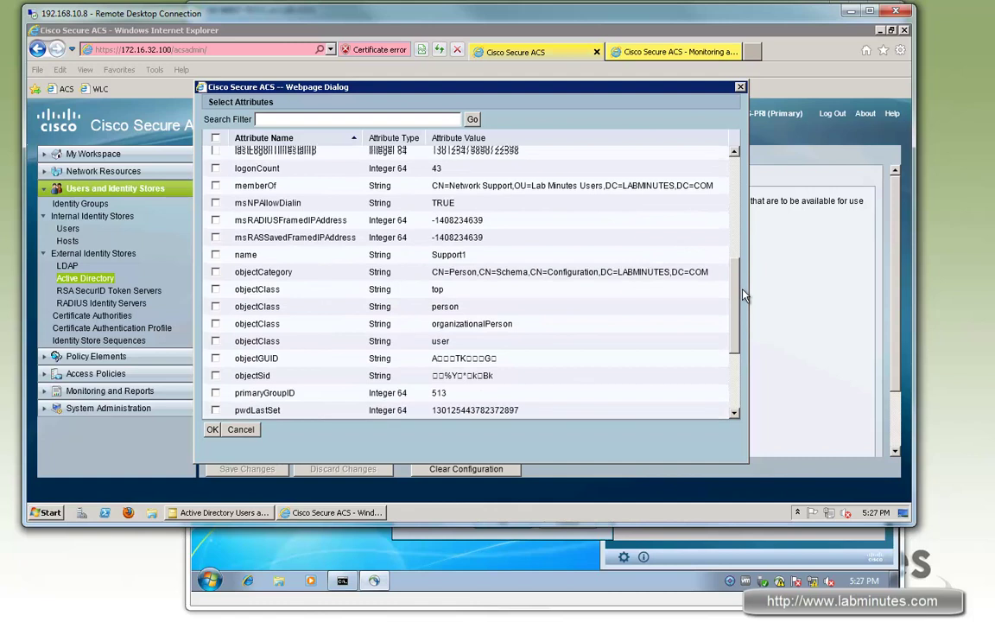
scroll(746, 227, up, 1)
scroll(743, 259, down, 6)
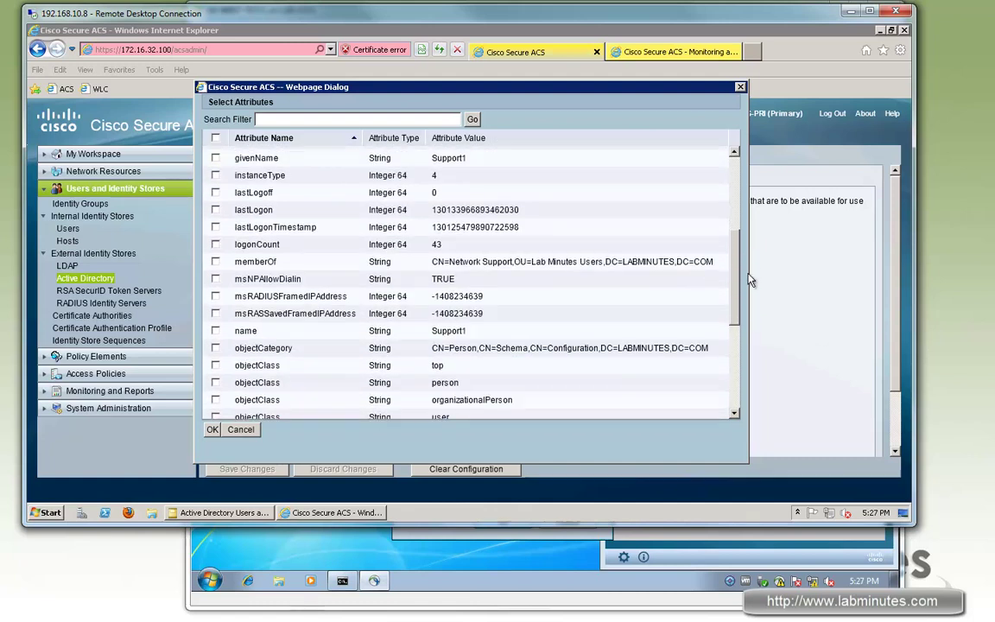
scroll(736, 295, down, 1)
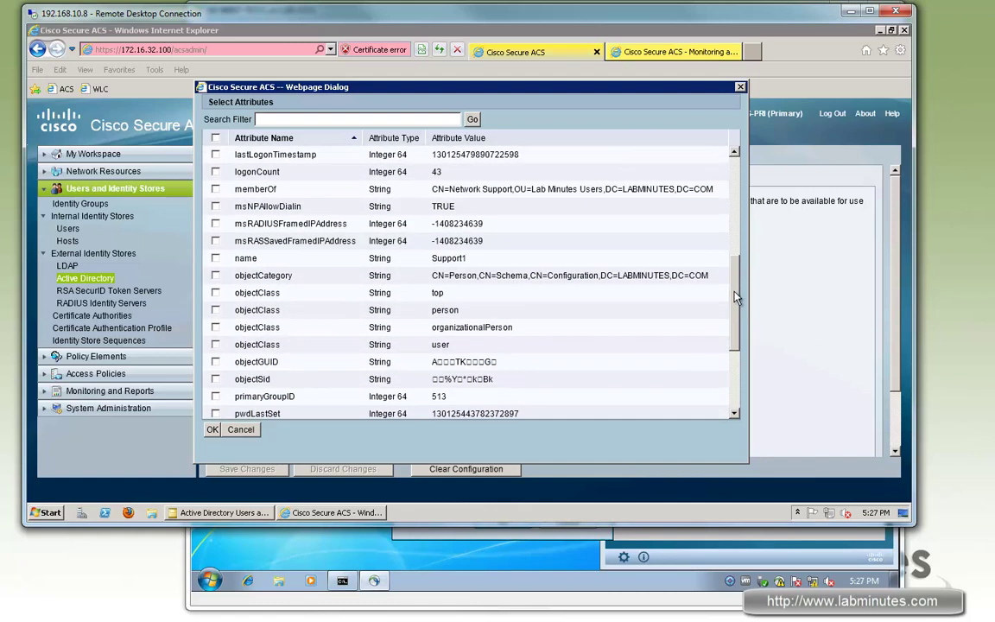
scroll(260, 216, down, 1)
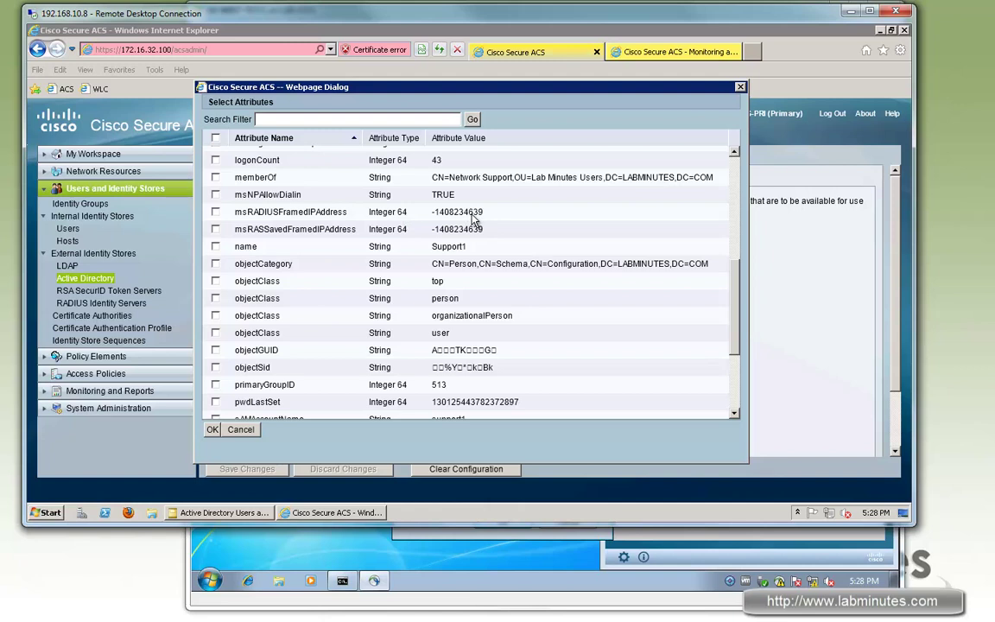
click(216, 212)
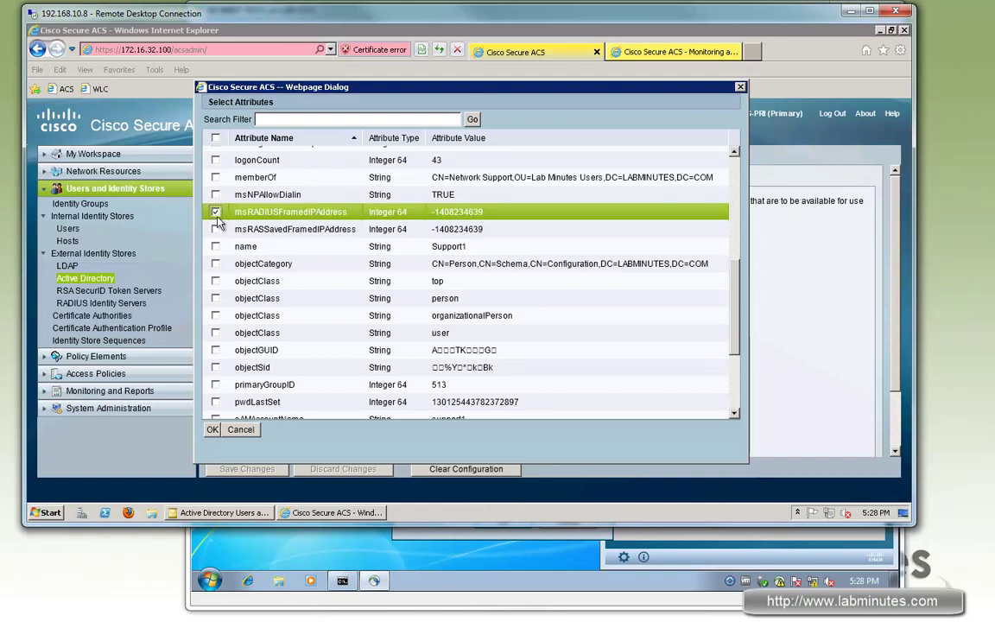
click(212, 429)
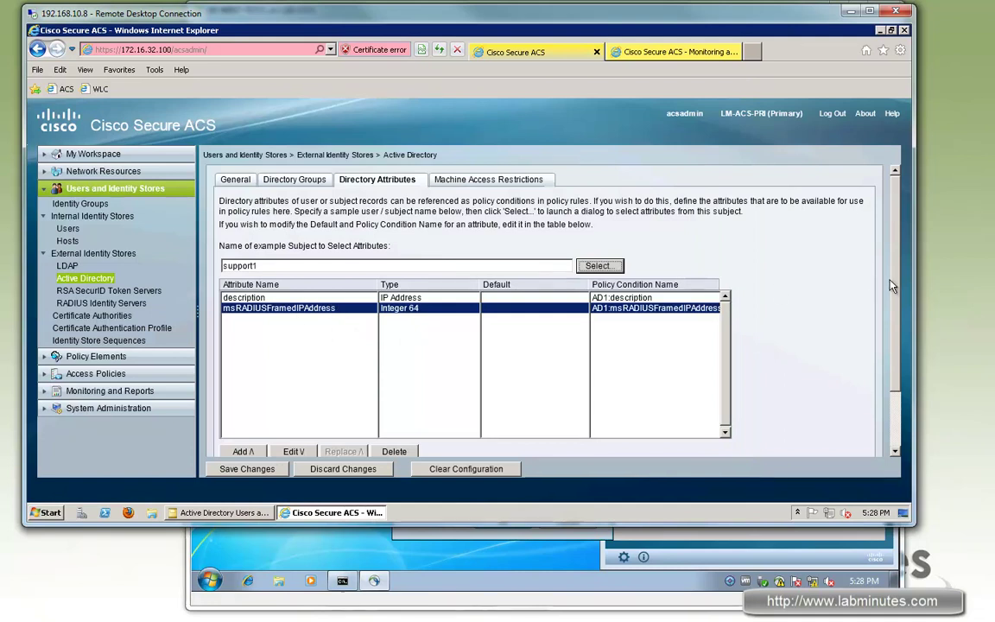
Change msRADIUSFramedIPAddress's type to IP Address, save the changes, and verify the entry.
scroll(812, 294, down, 1)
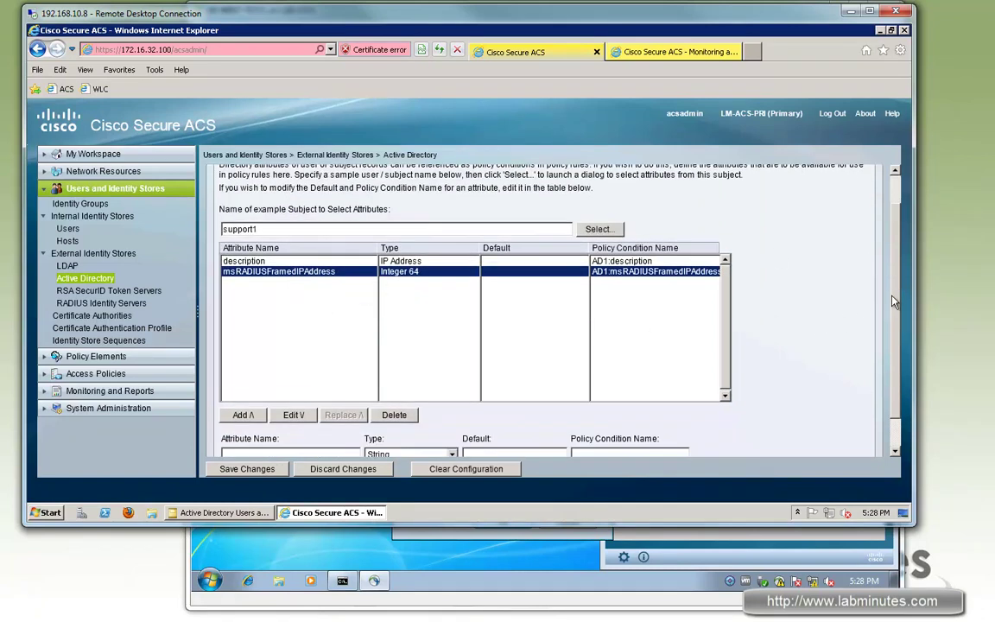
scroll(808, 277, down, 1)
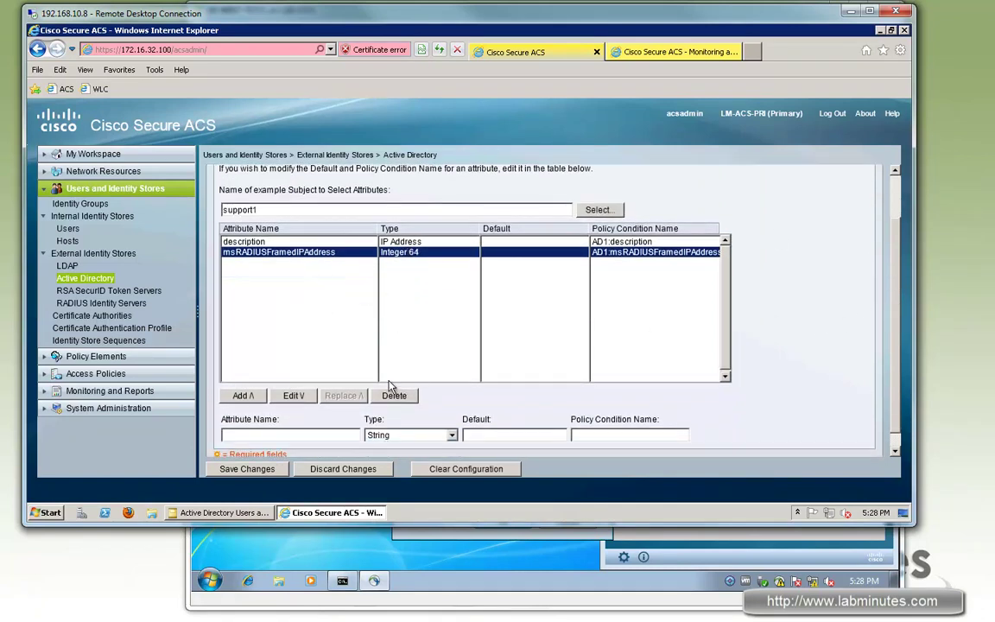
click(293, 395)
click(402, 435)
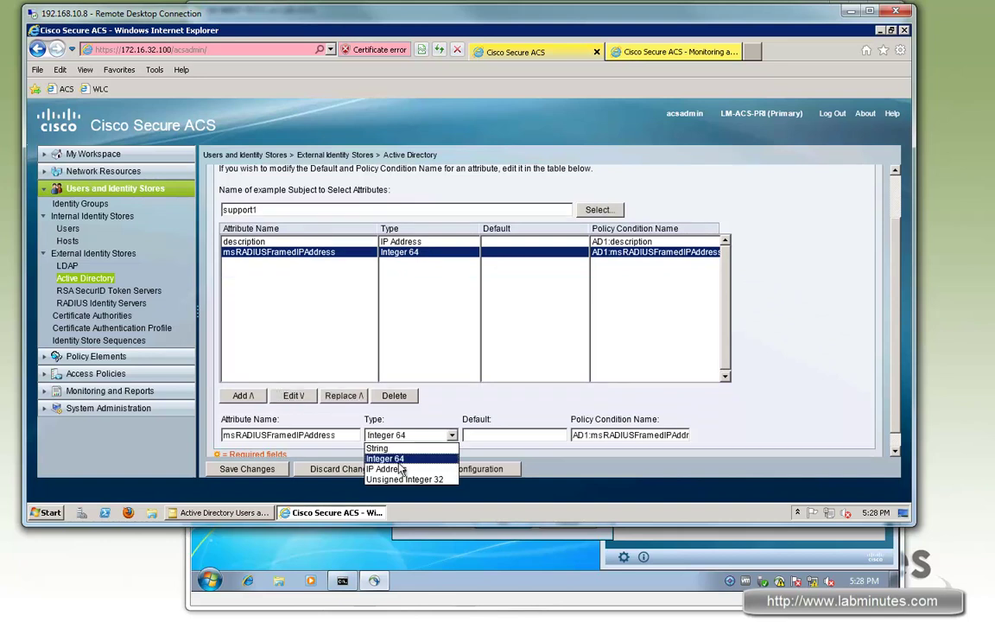
click(400, 469)
click(342, 396)
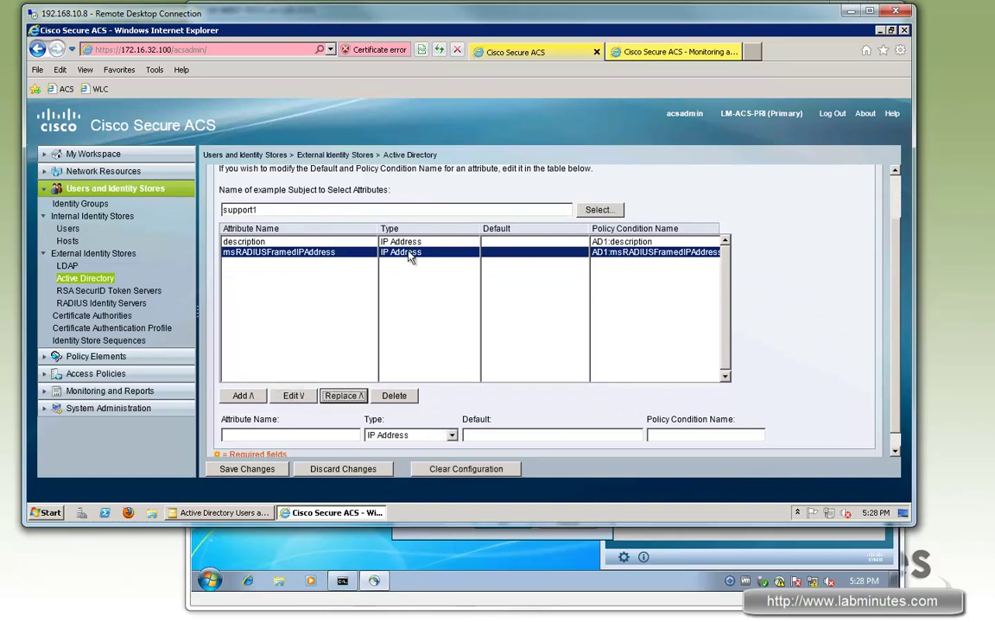
scroll(259, 423, down, 1)
click(235, 472)
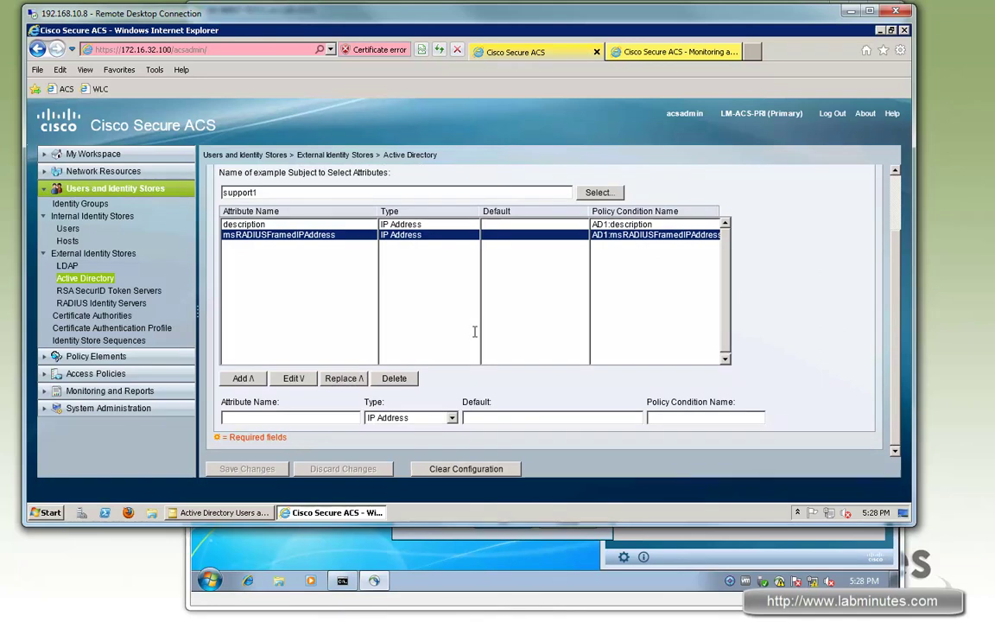
click(373, 179)
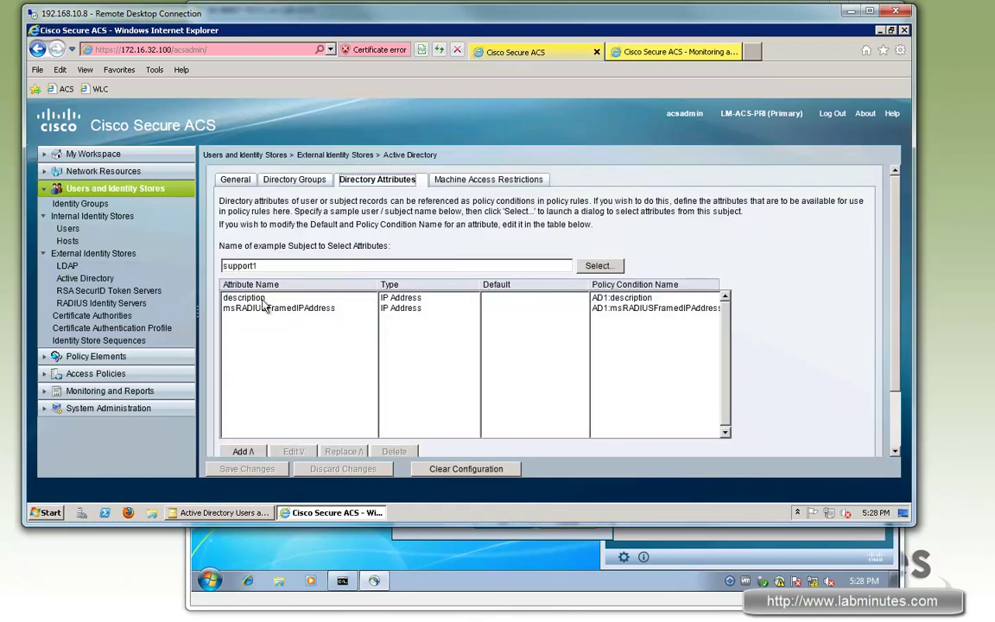
click(272, 309)
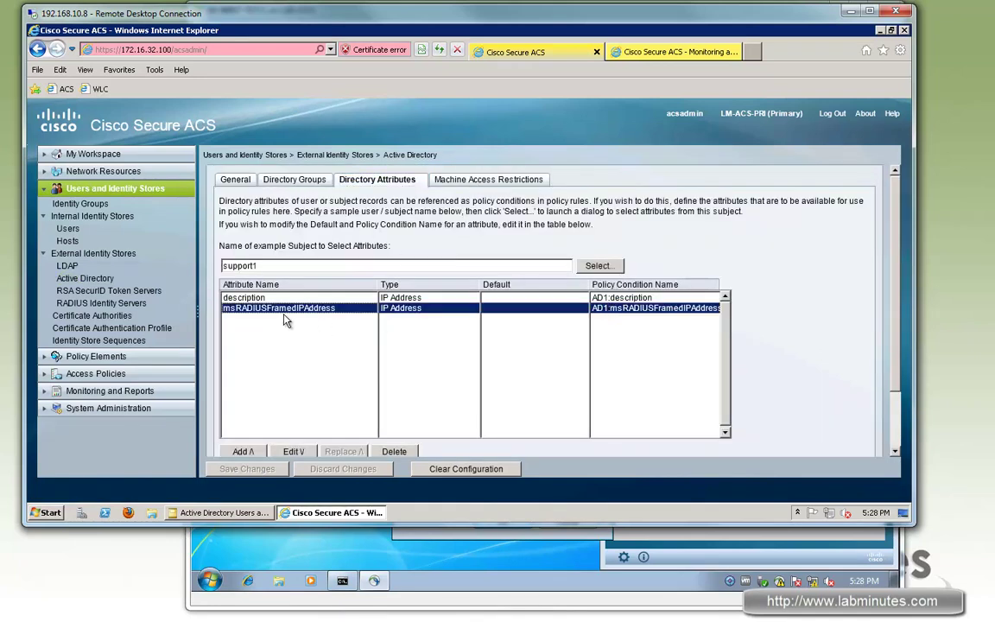
Open the LM-VPN-NETWORK-SUPPORT authorization profile's RADIUS attributes and select Framed-IP-Address.
click(91, 355)
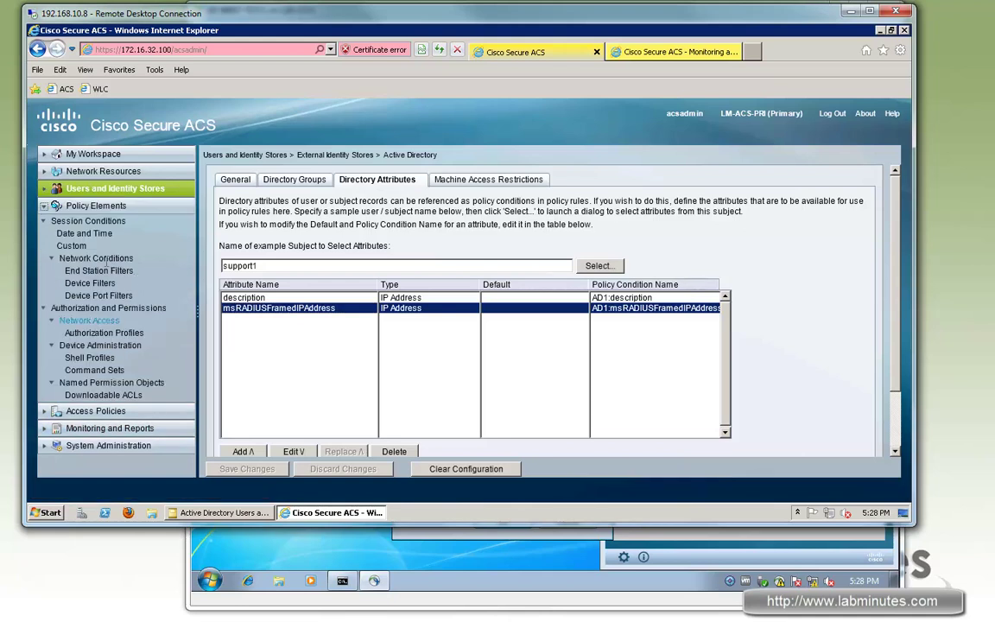
click(102, 333)
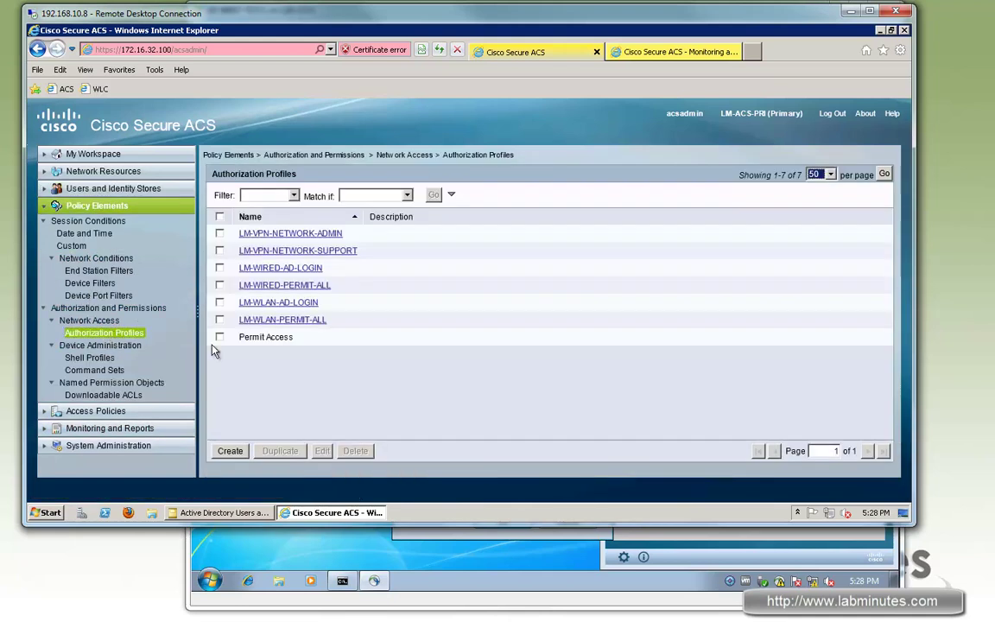
click(344, 251)
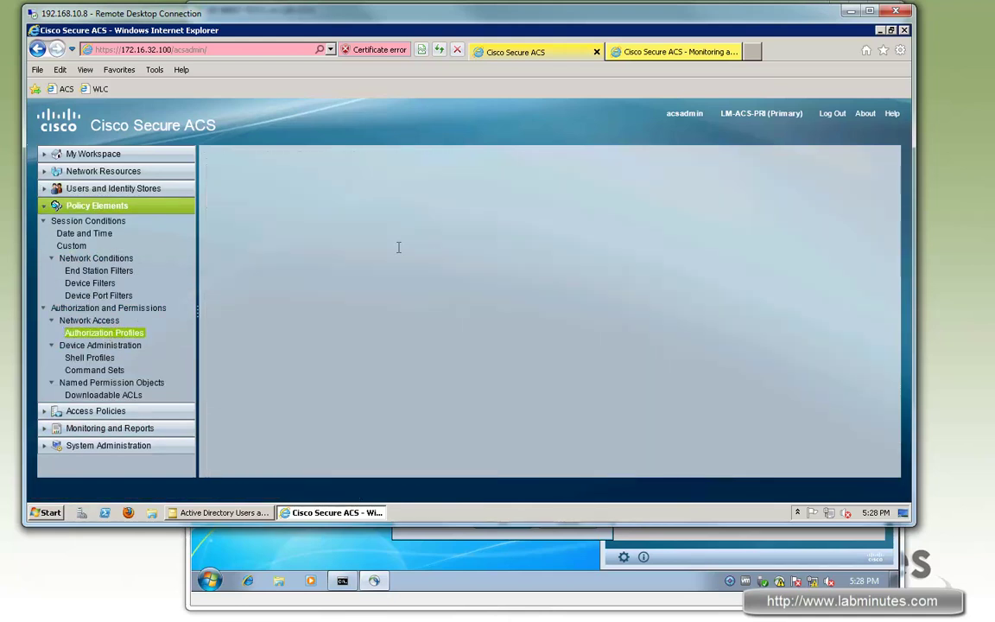
click(432, 178)
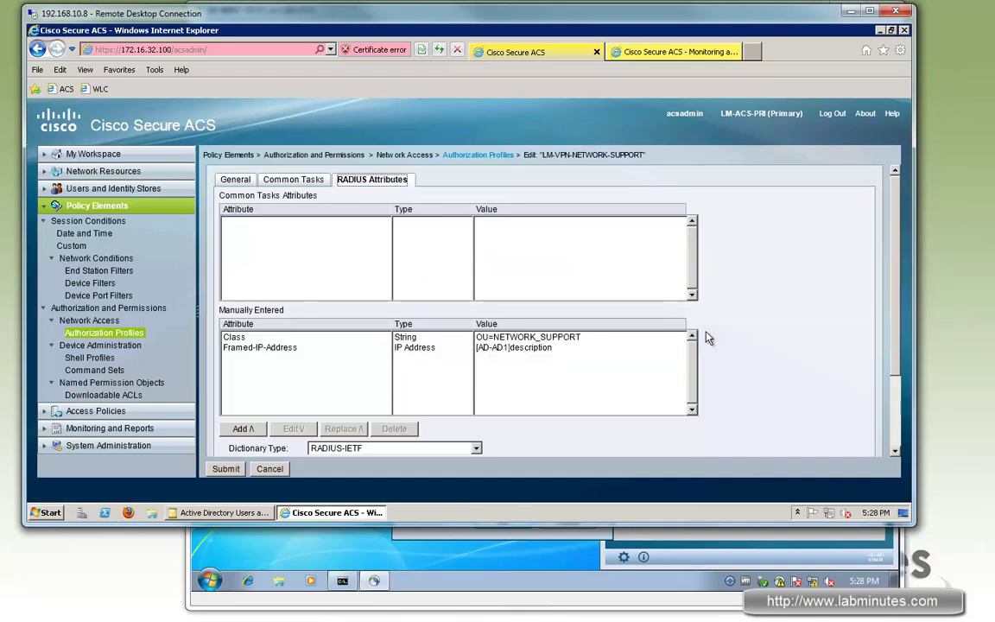
scroll(337, 274, down, 2)
click(302, 246)
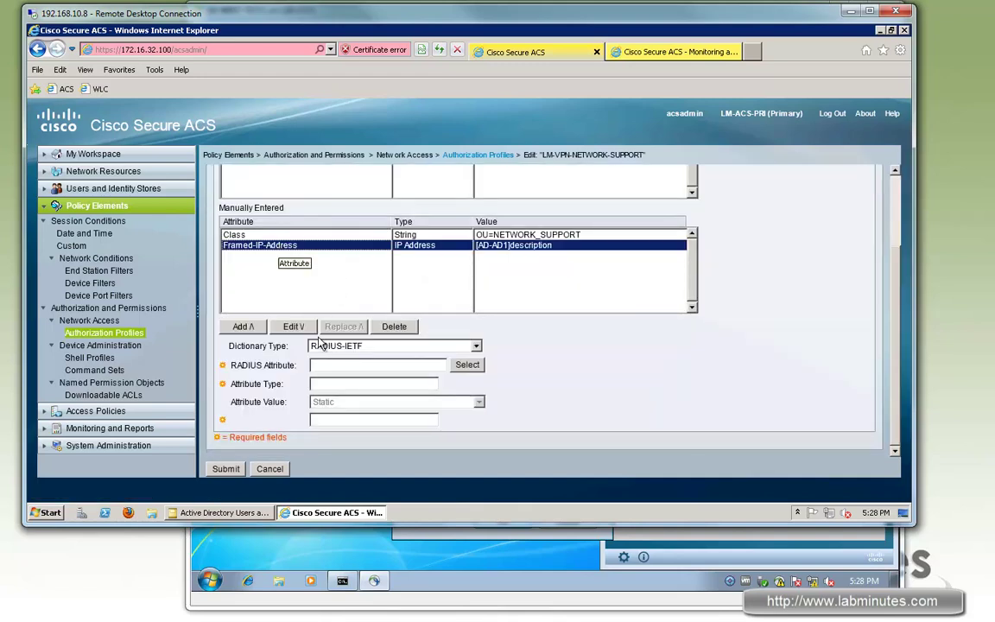
Source Framed-IP-Address from AD attribute msRADIUSFramedIPAddress and submit the profile.
click(602, 420)
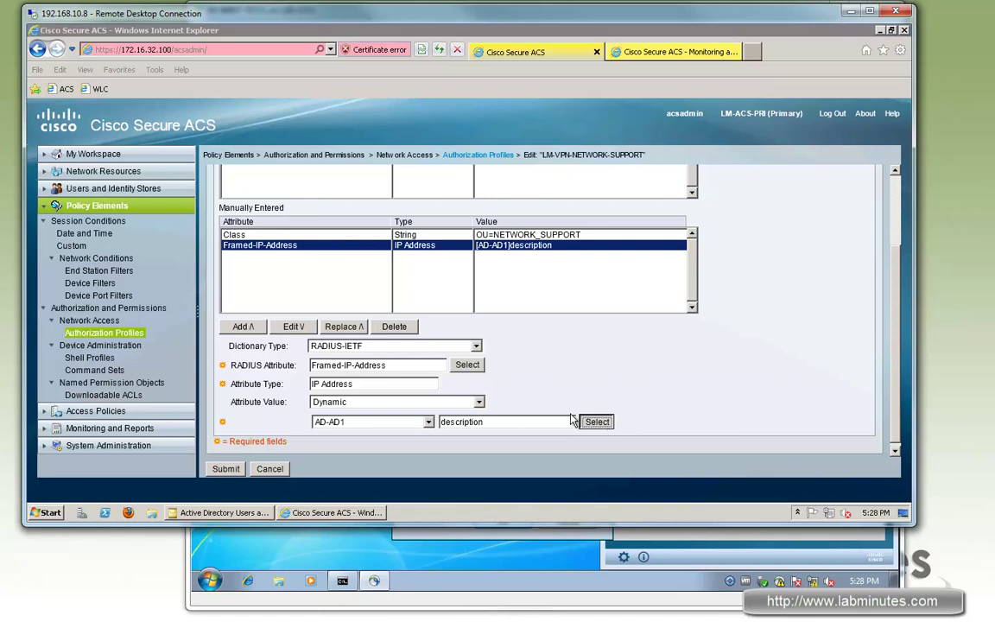
click(217, 177)
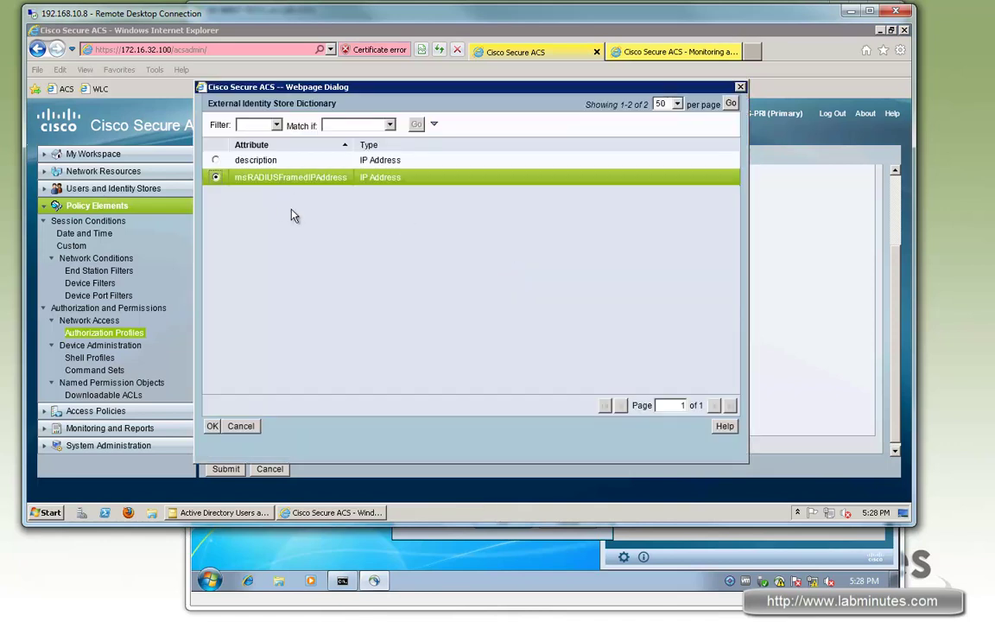
click(213, 427)
click(361, 327)
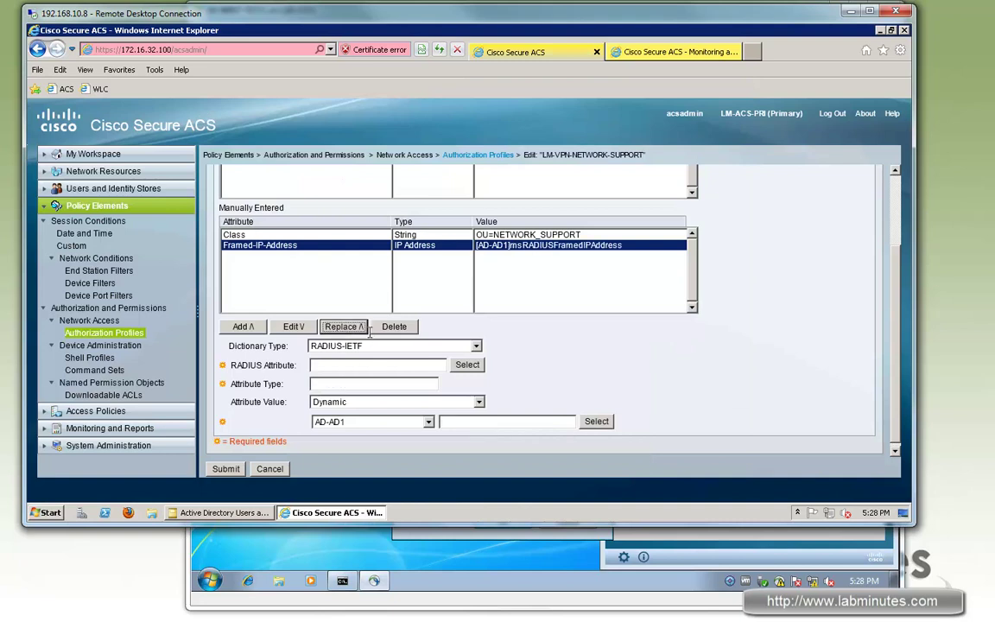
click(226, 469)
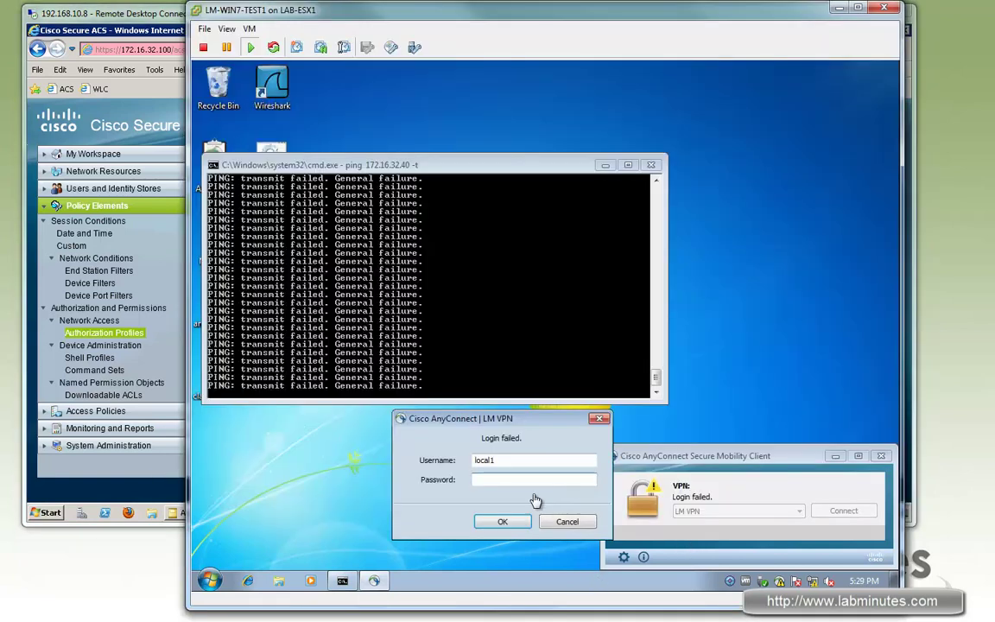
Log in to LM VPN as the support user and confirm client IPv4 172.16.11.32 under Statistics.
click(444, 465)
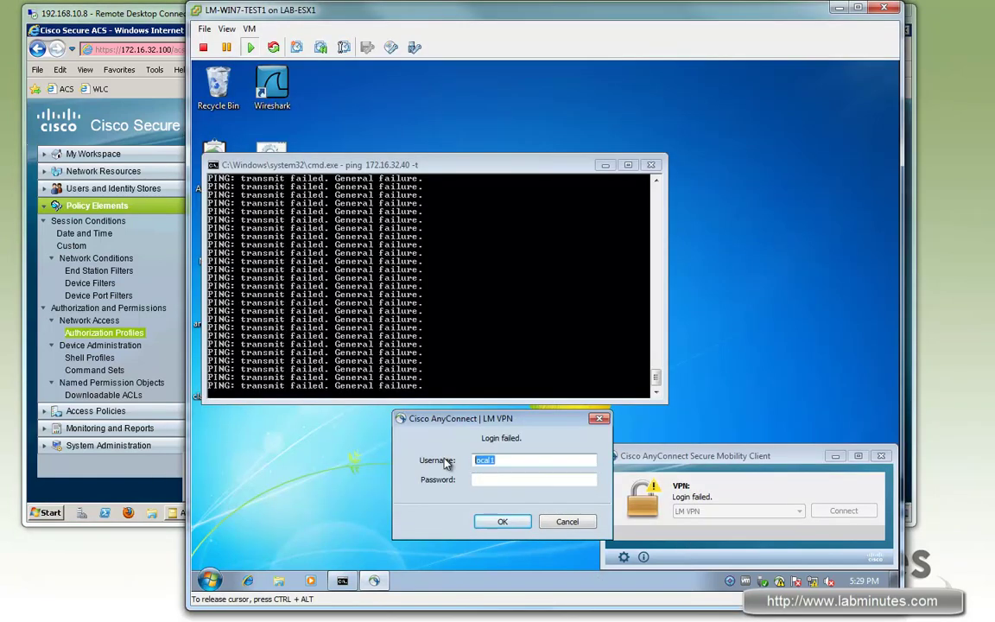
text(support1)
key(Tab)
text(c)
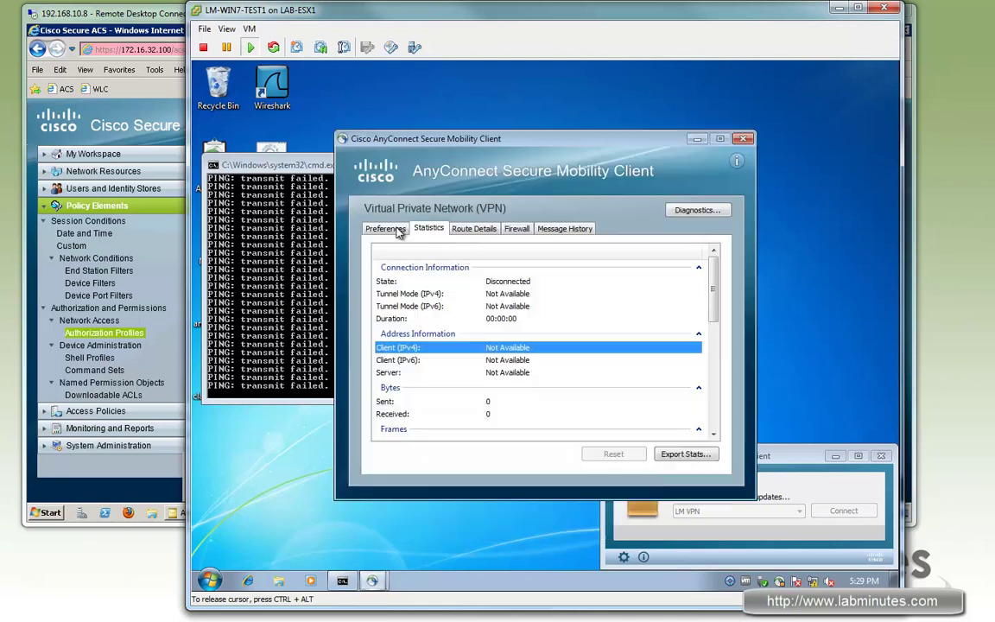
click(393, 229)
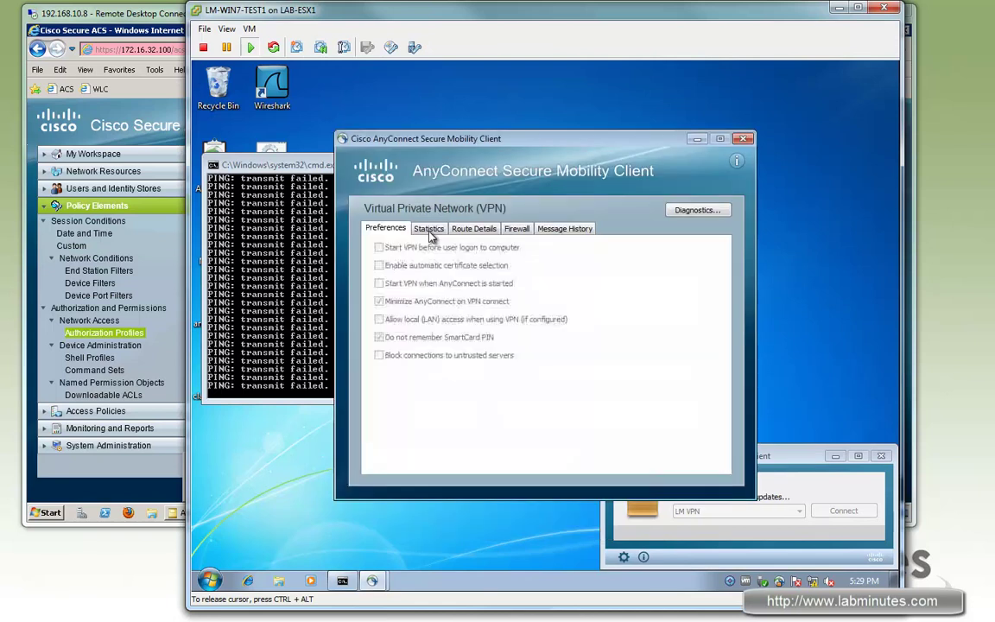
click(426, 229)
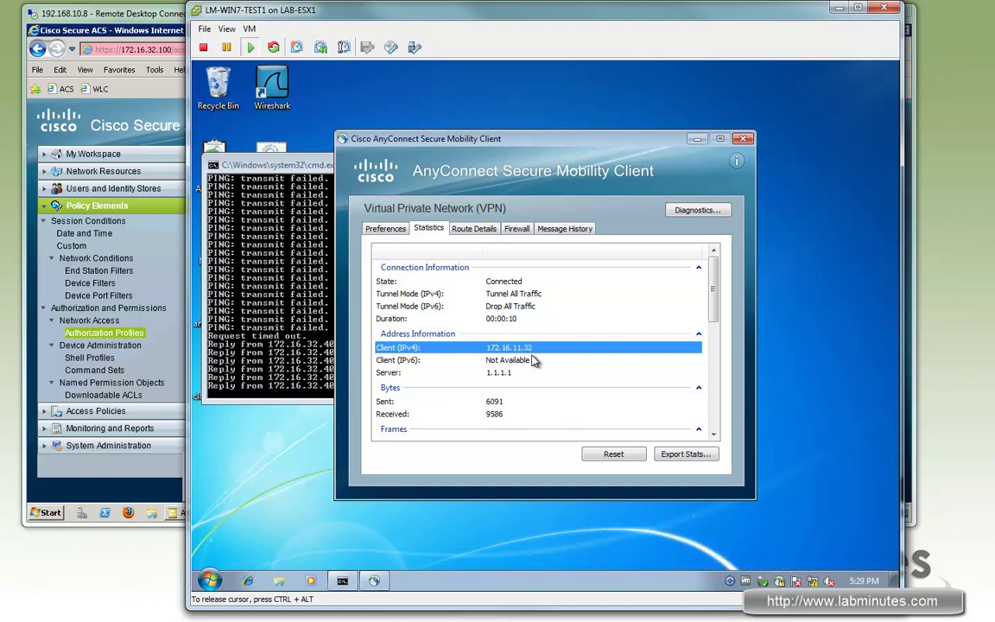
Open support1's latest authentication details in Monitoring and expand the result and steps.
click(164, 17)
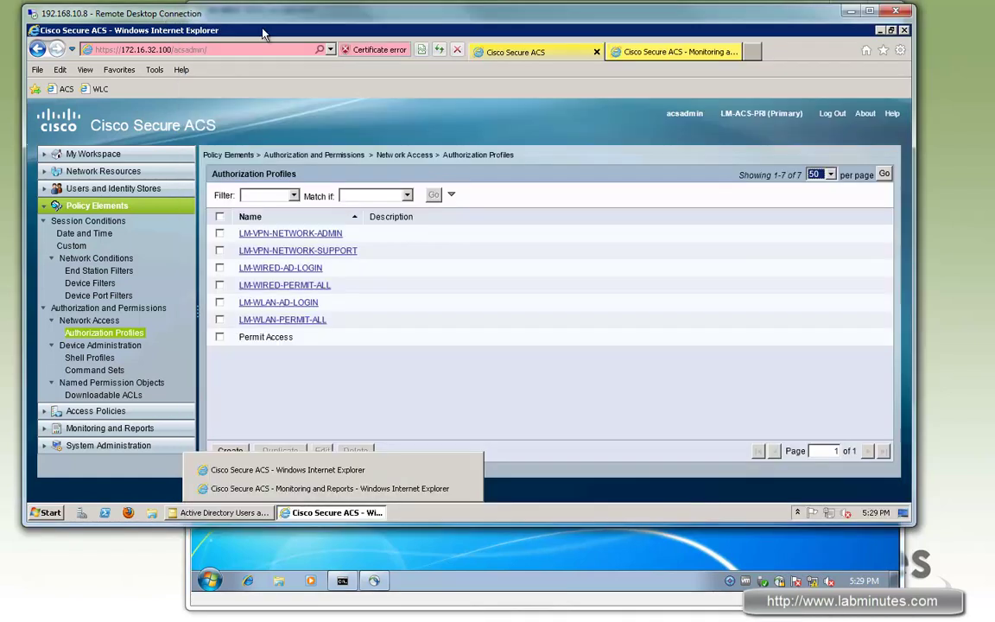
click(622, 52)
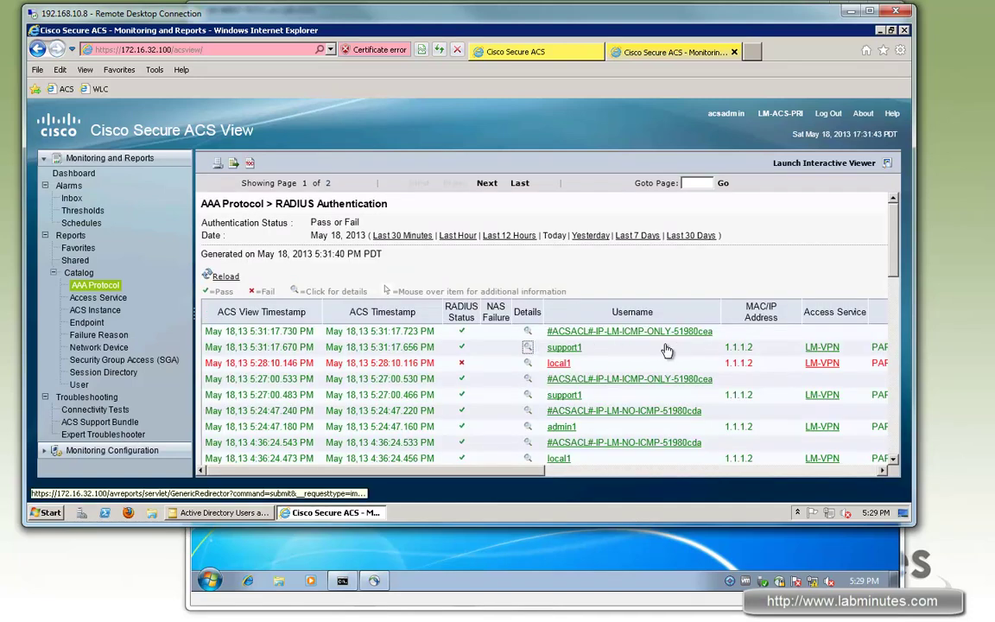
click(529, 347)
click(467, 546)
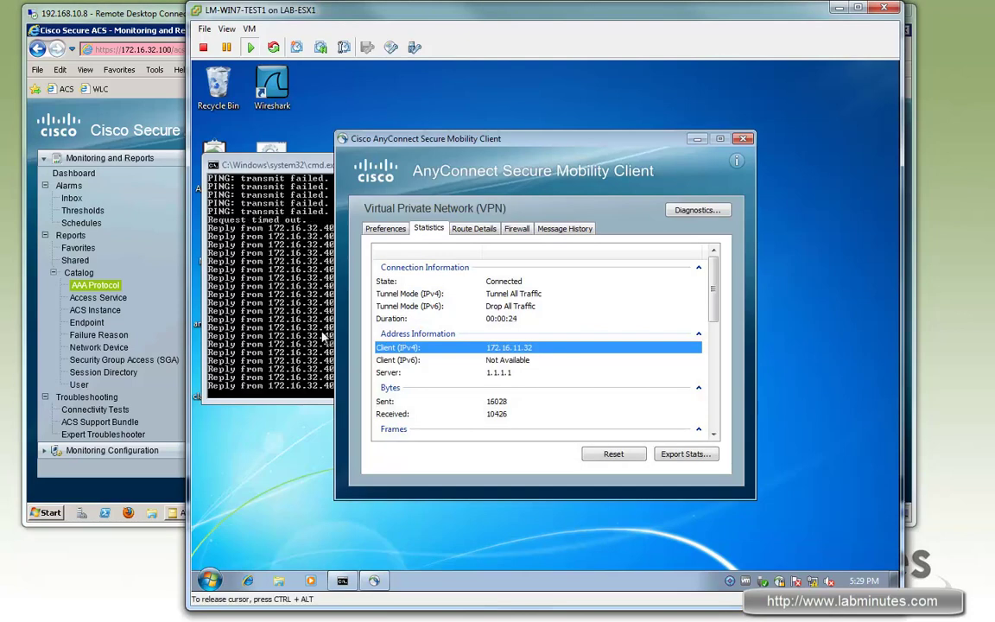
click(130, 14)
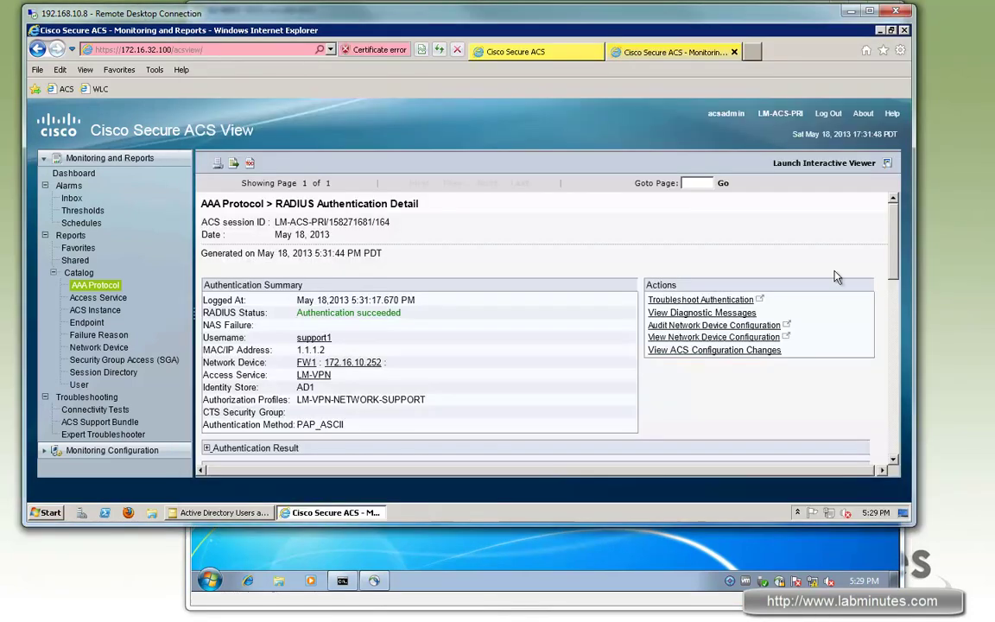
click(255, 448)
scroll(276, 338, down, 2)
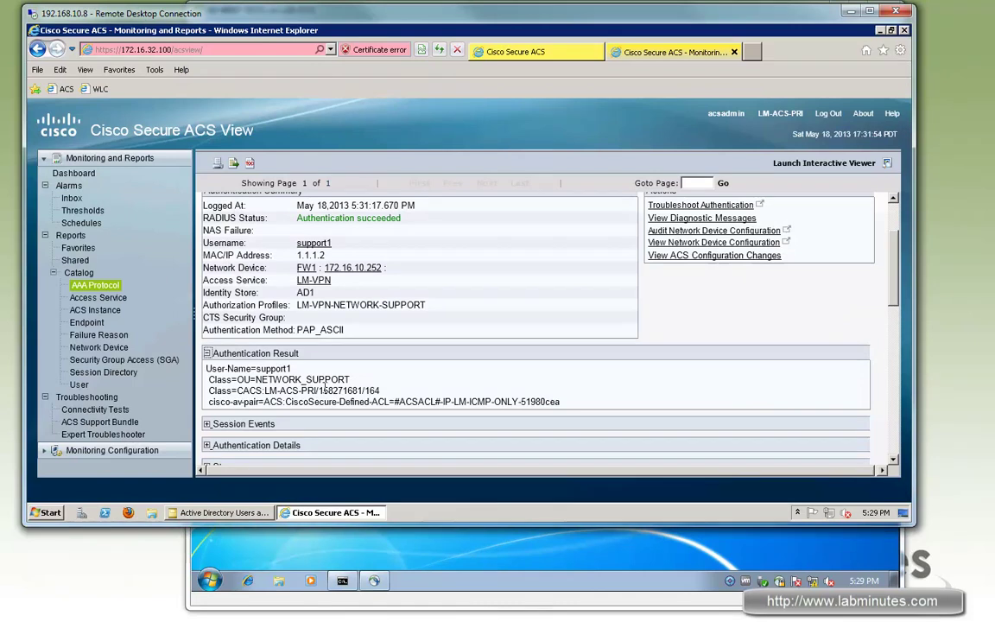
scroll(251, 333, down, 4)
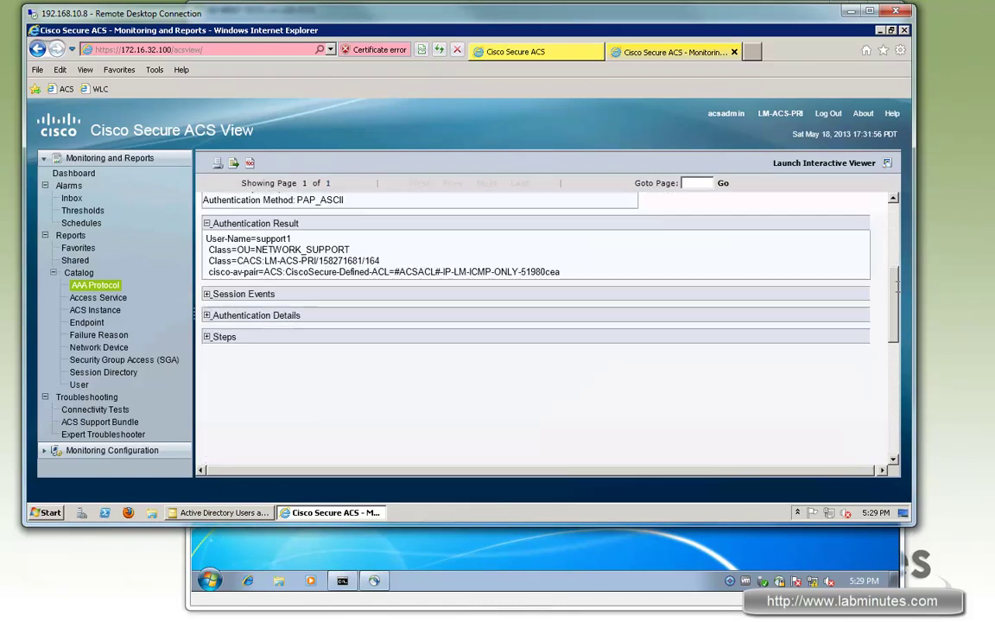
click(208, 304)
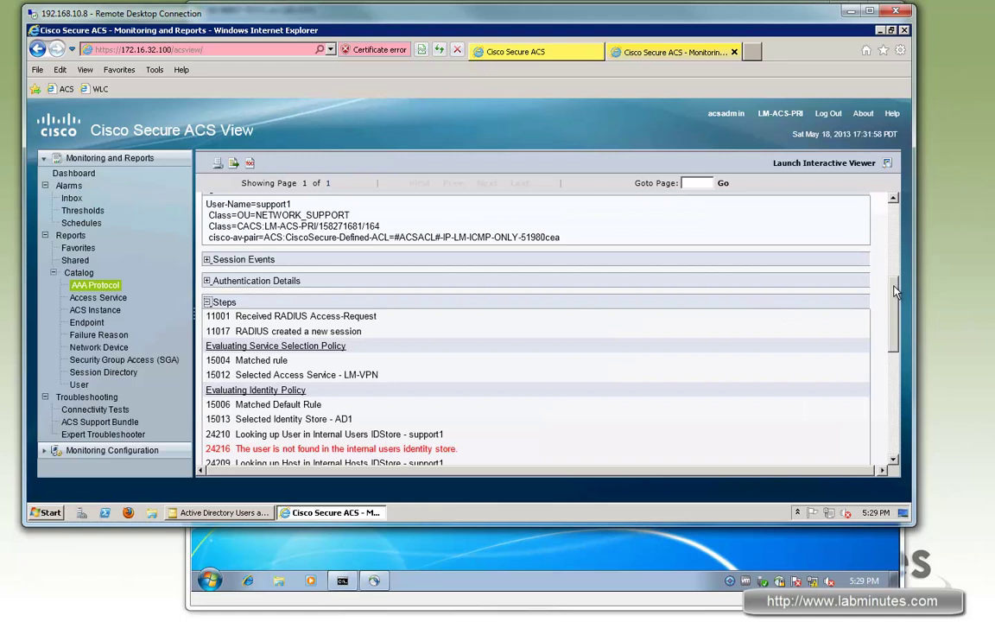
scroll(904, 367, down, 6)
scroll(243, 321, up, 3)
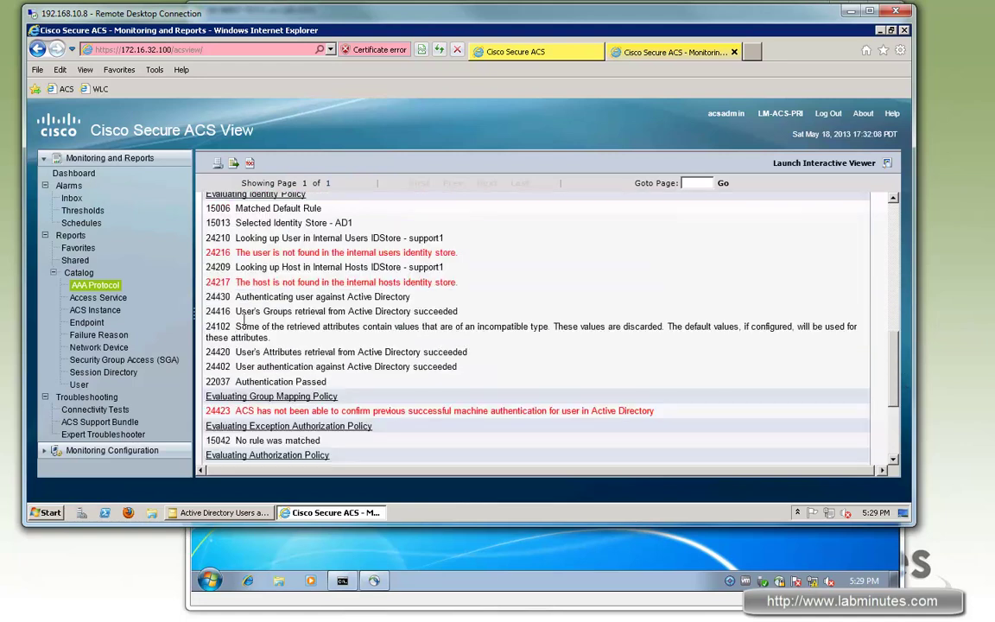
drag(236, 326, 403, 329)
click(258, 328)
drag(235, 327, 642, 324)
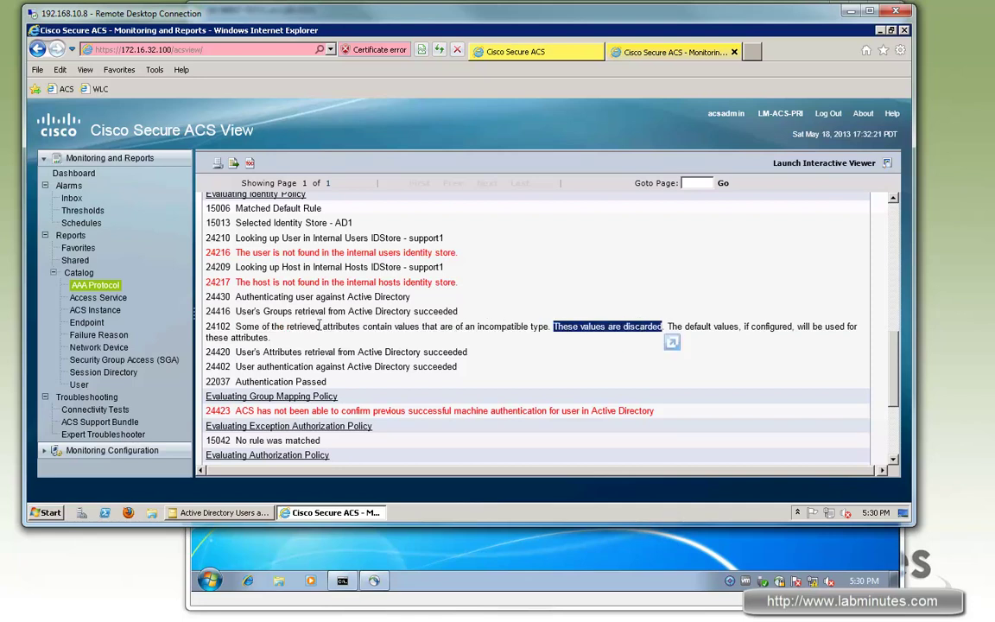
drag(286, 327, 474, 327)
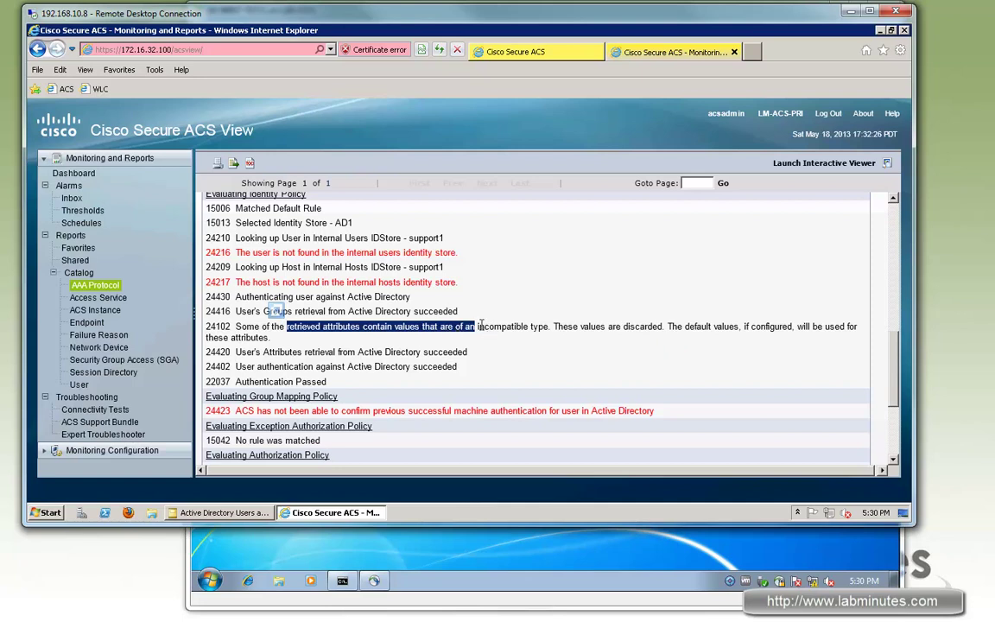
drag(530, 327, 309, 326)
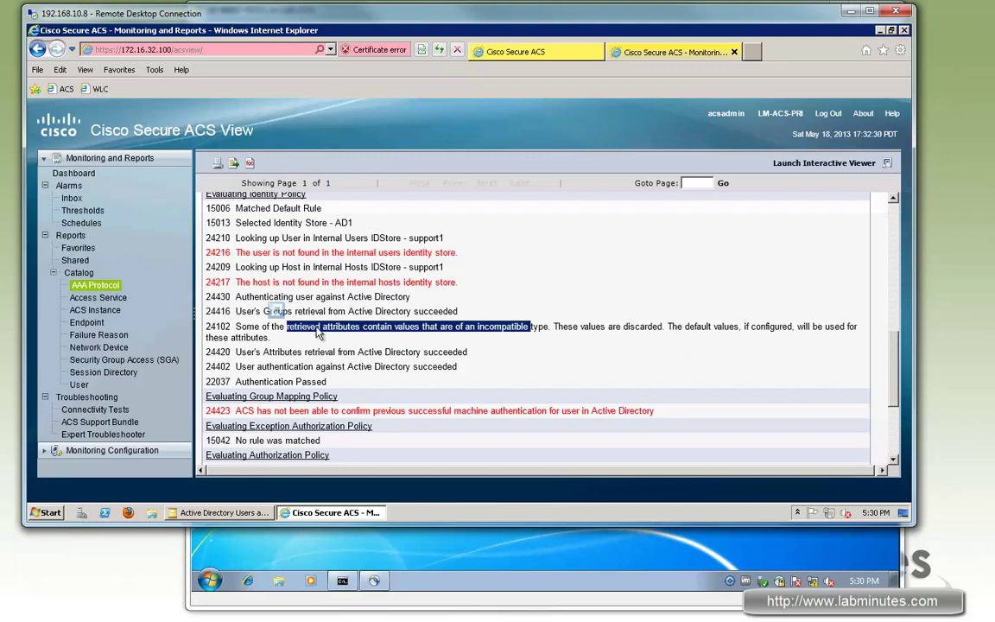
drag(288, 327, 496, 327)
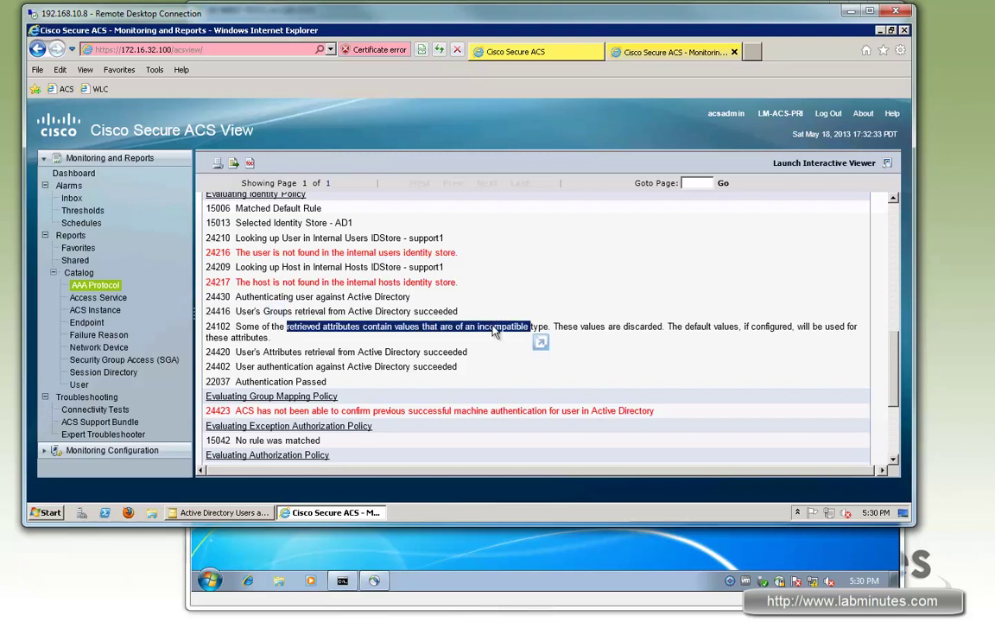
click(295, 324)
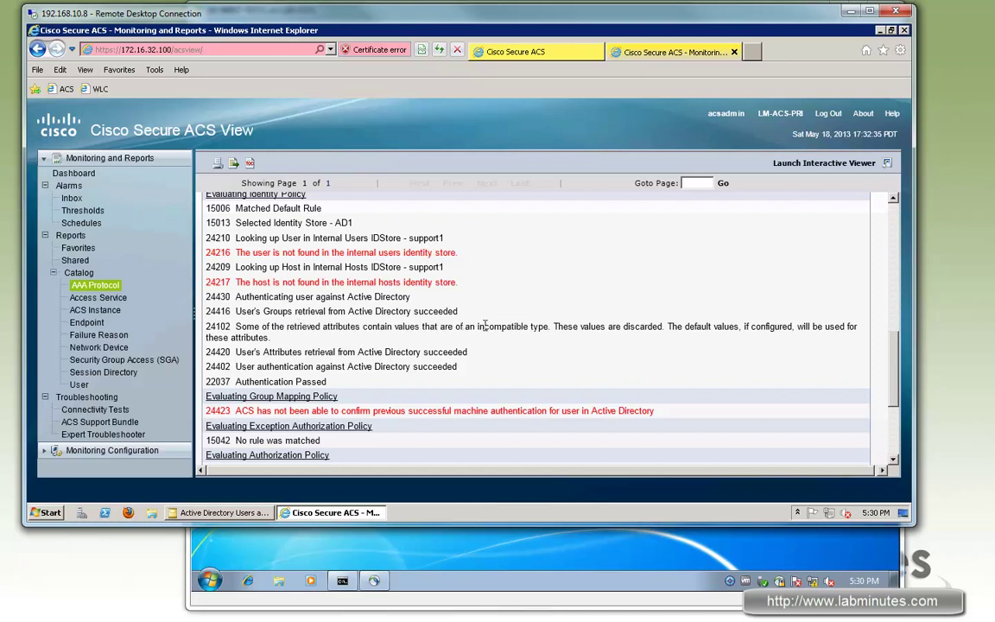
drag(287, 326, 487, 327)
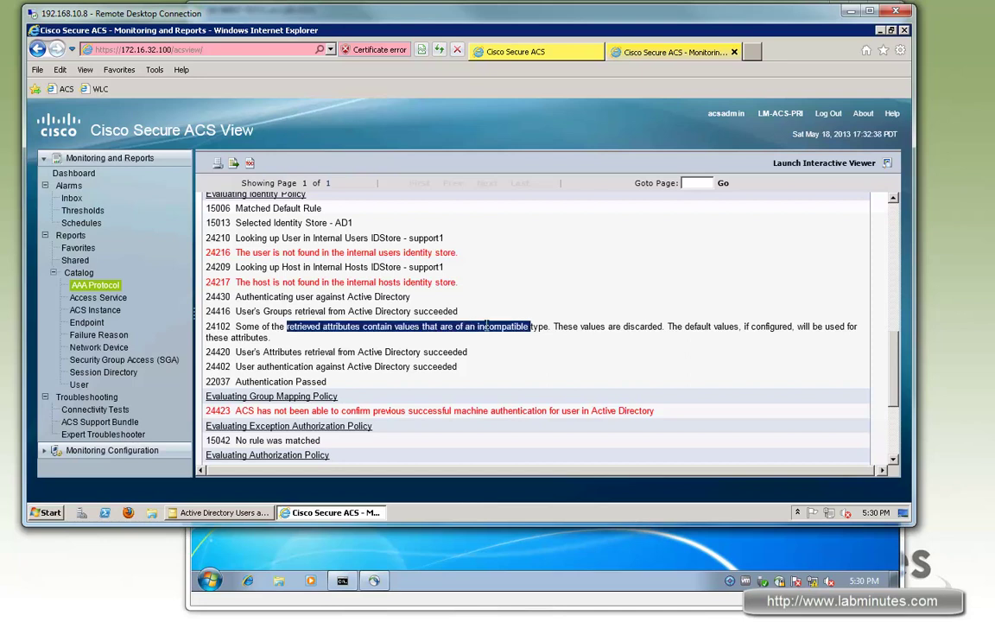
click(536, 52)
click(673, 52)
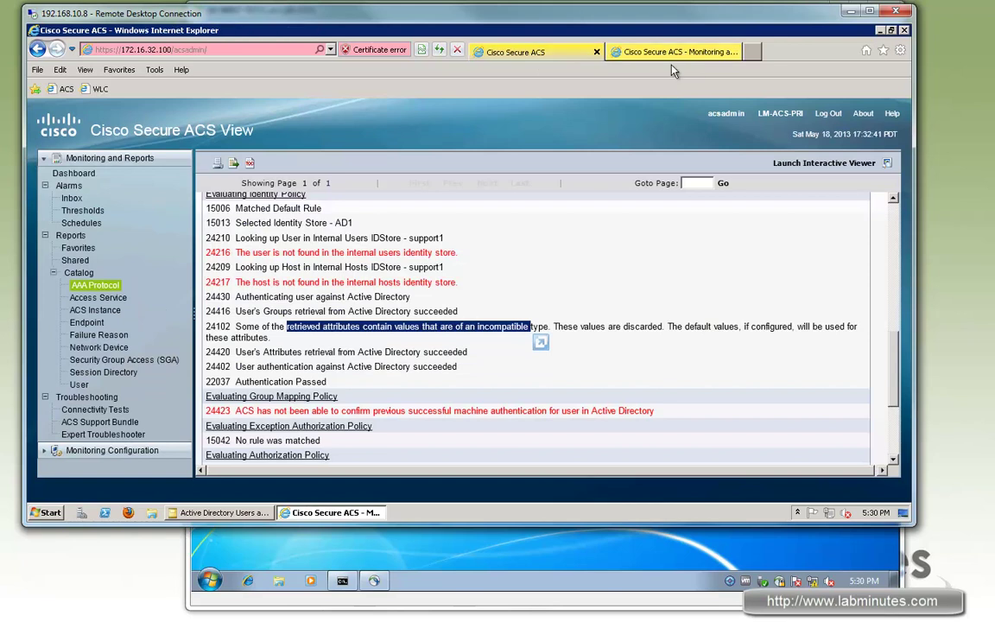
click(604, 54)
Review Support1's dial-in static IP and description 172.16.11.112, then cancel without changes.
click(244, 516)
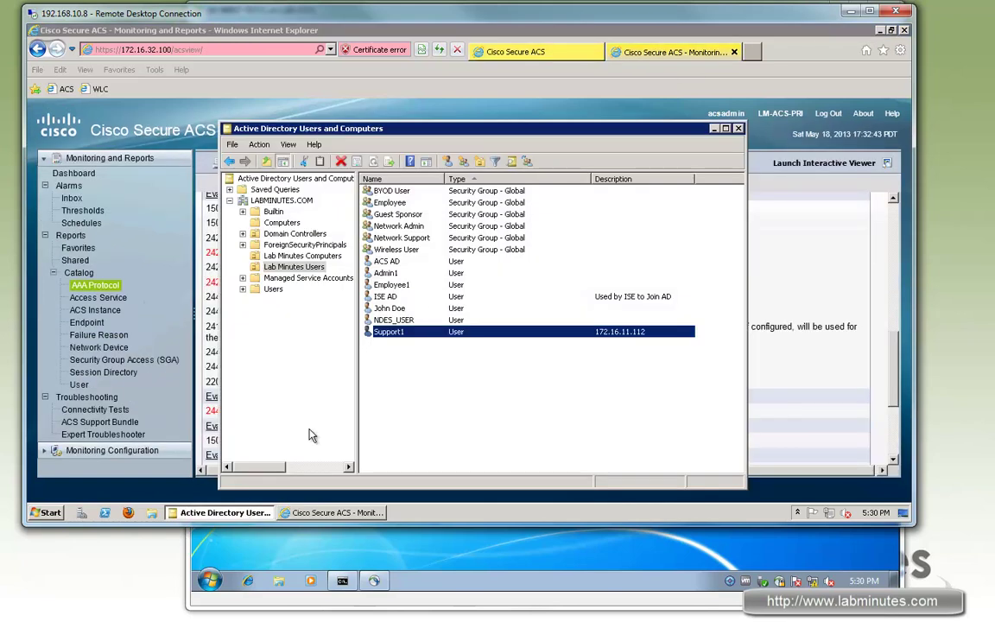
double_click(414, 335)
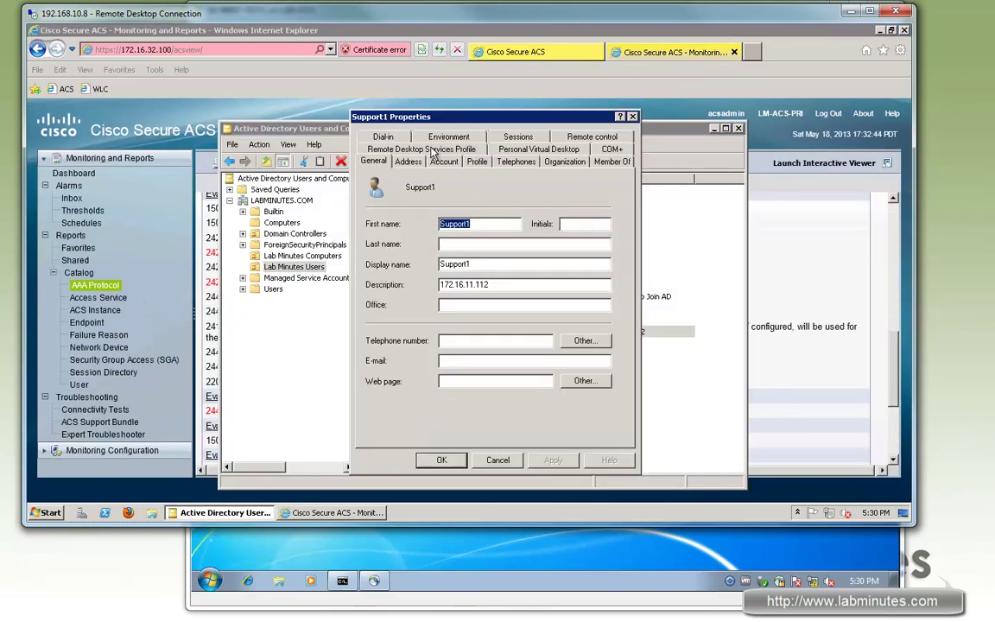
click(382, 138)
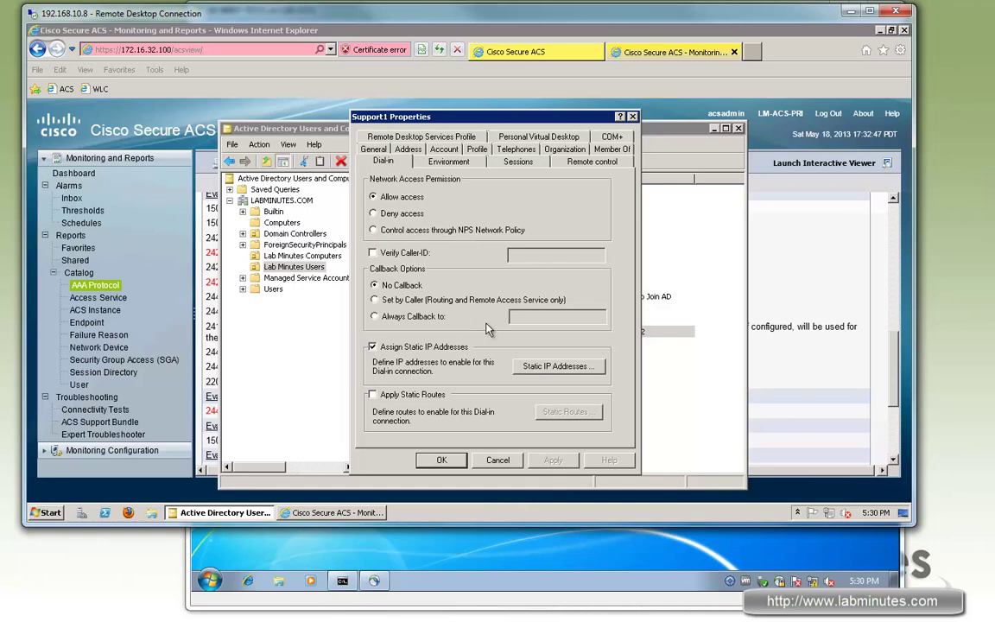
click(375, 150)
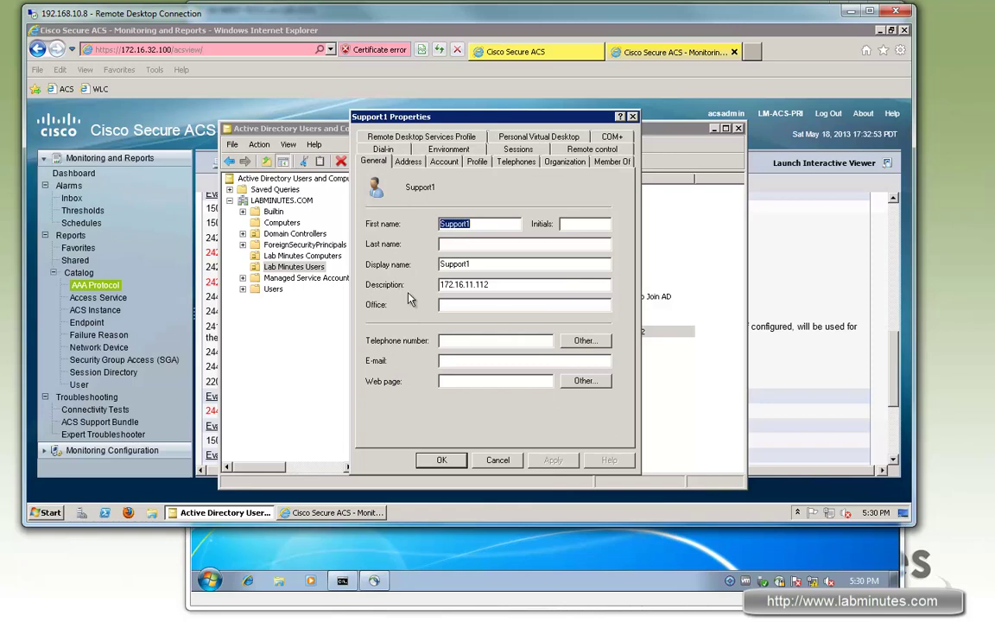
drag(498, 289, 437, 288)
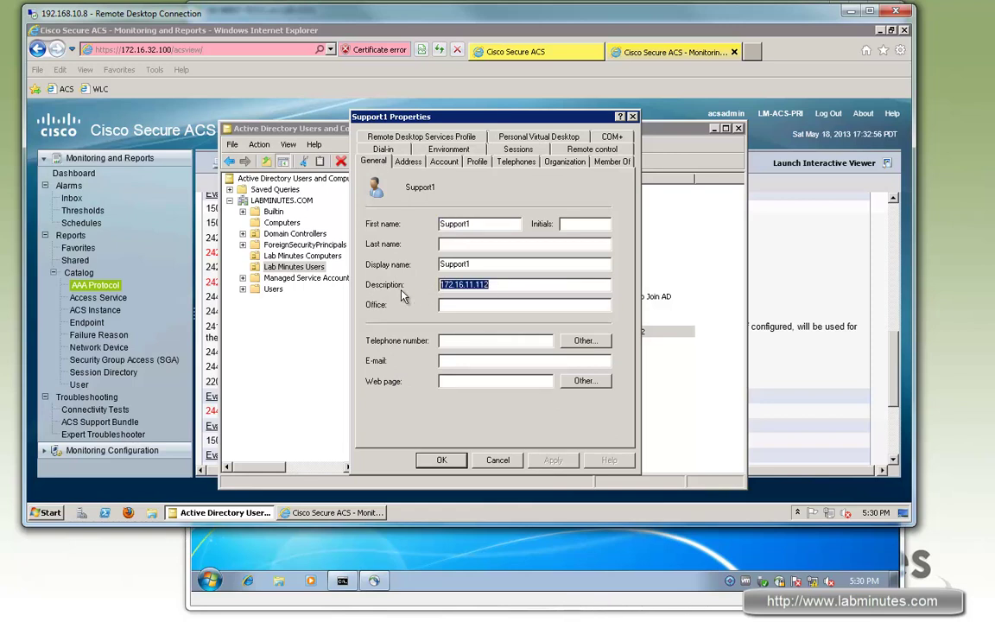
click(498, 461)
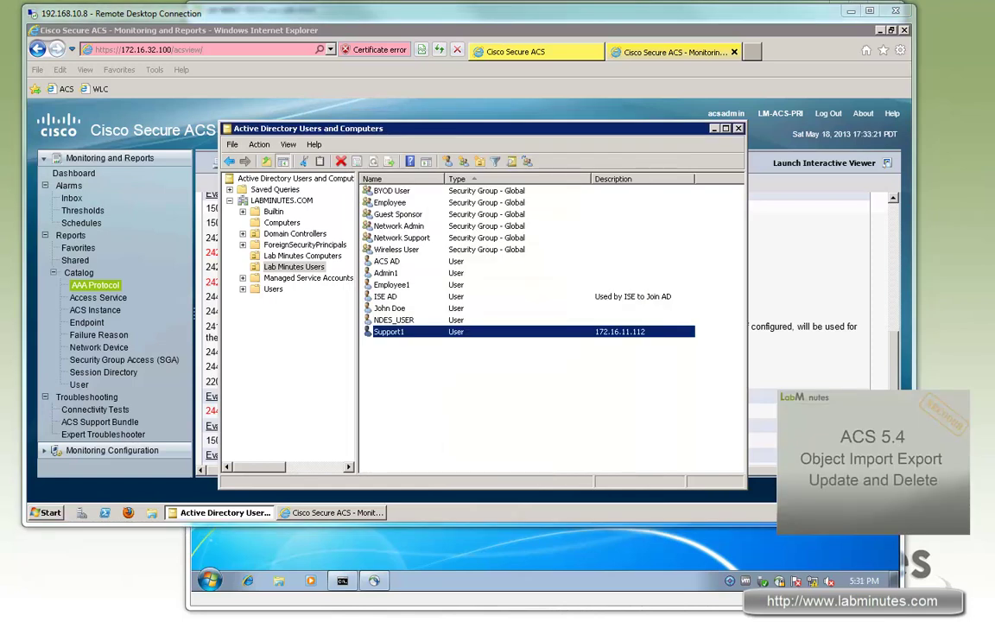